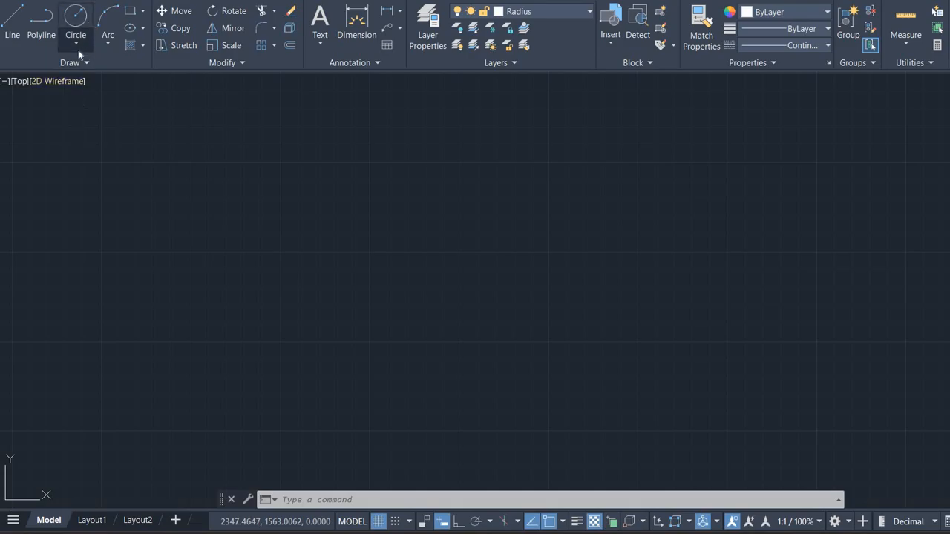
# Step: Draw a circle with a diameter of 80 in the middle of the empty drawing area
pyautogui.click(77, 47)
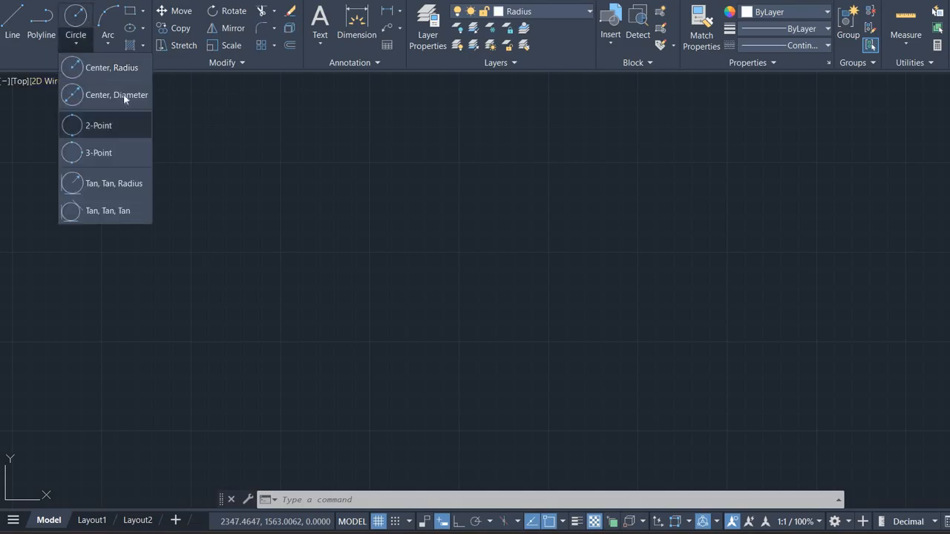
pyautogui.click(117, 95)
pyautogui.click(472, 273)
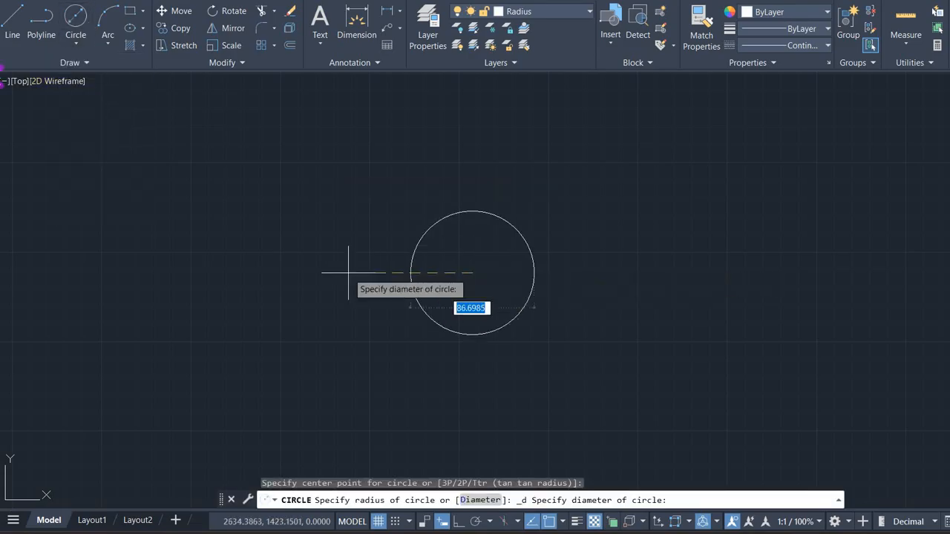
pyautogui.write('80')
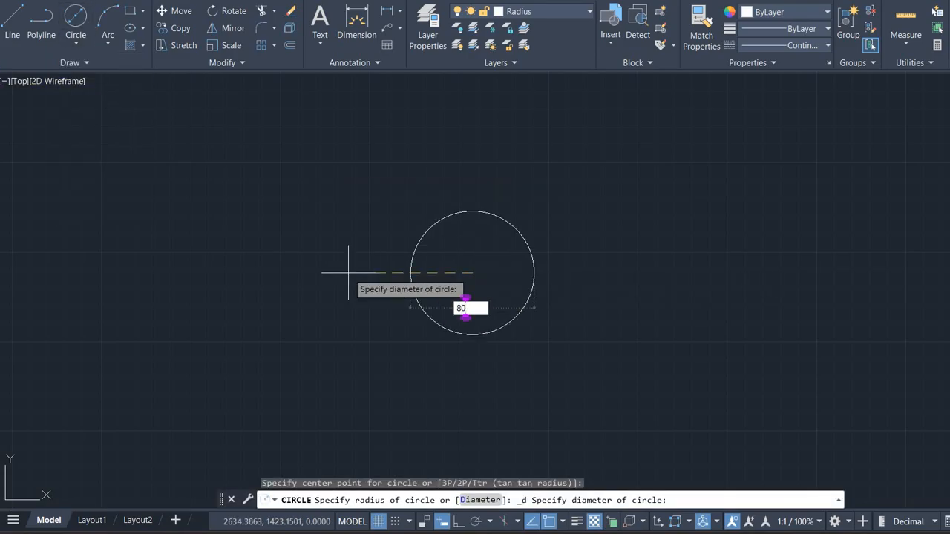
pyautogui.press('Return')
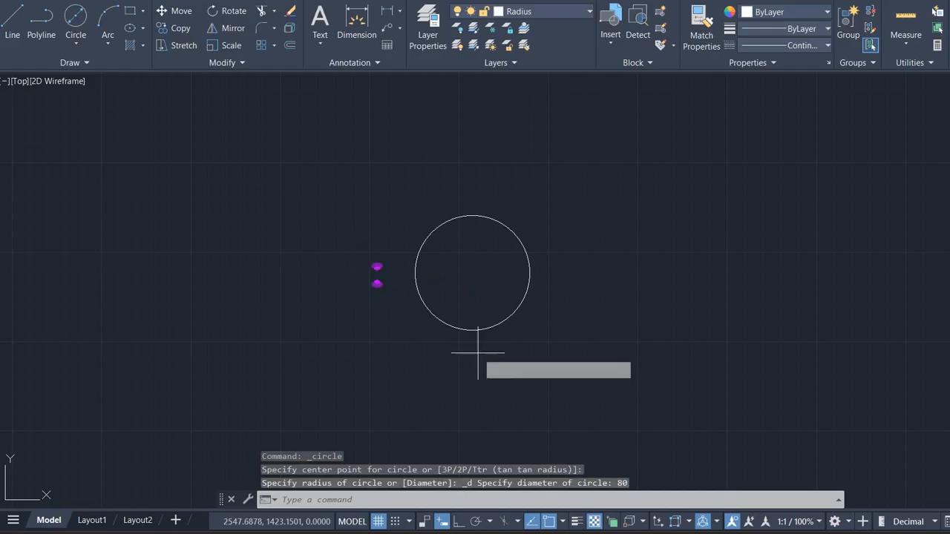
# Step: Draw a second circle with a diameter of 64, concentric with the 80-diameter circle
pyautogui.press('Return')
pyautogui.click(472, 273)
pyautogui.write('d')
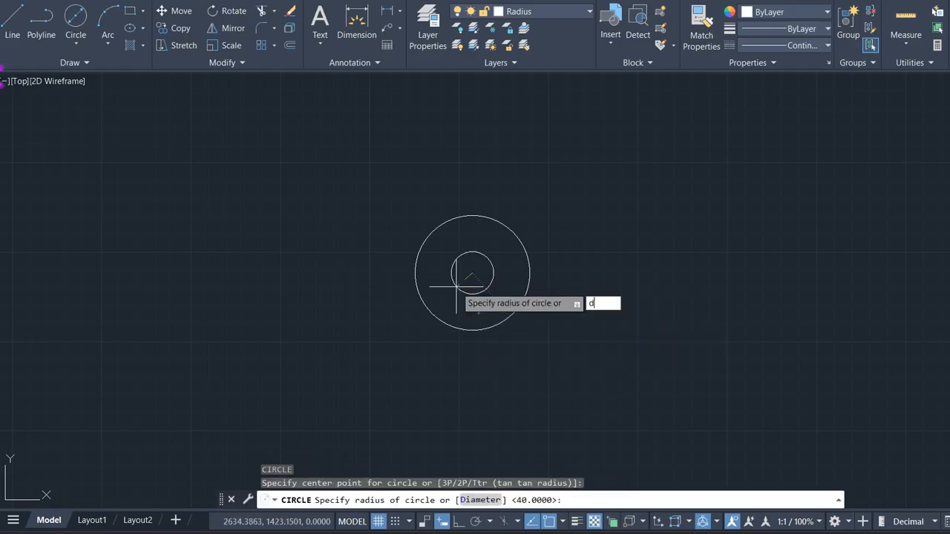
pyautogui.press('Return')
pyautogui.write('64')
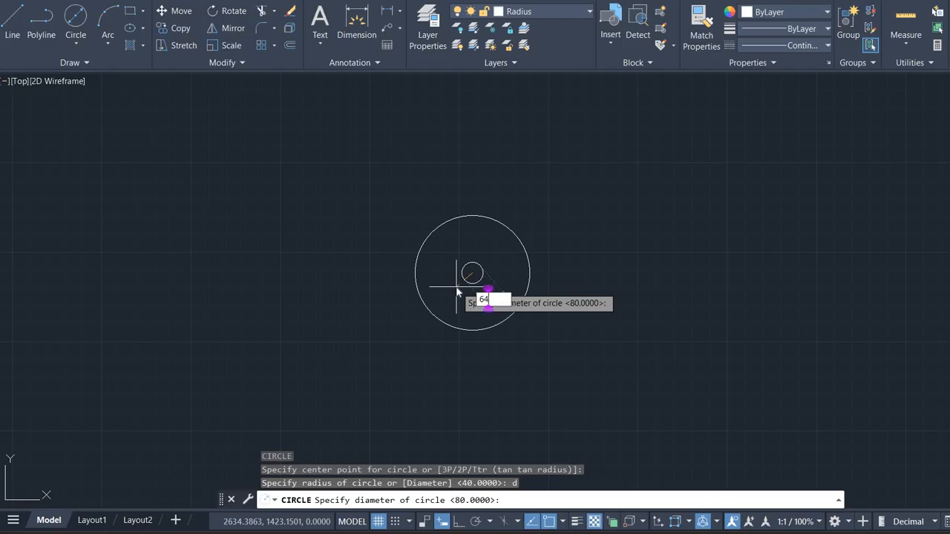
pyautogui.press('Return')
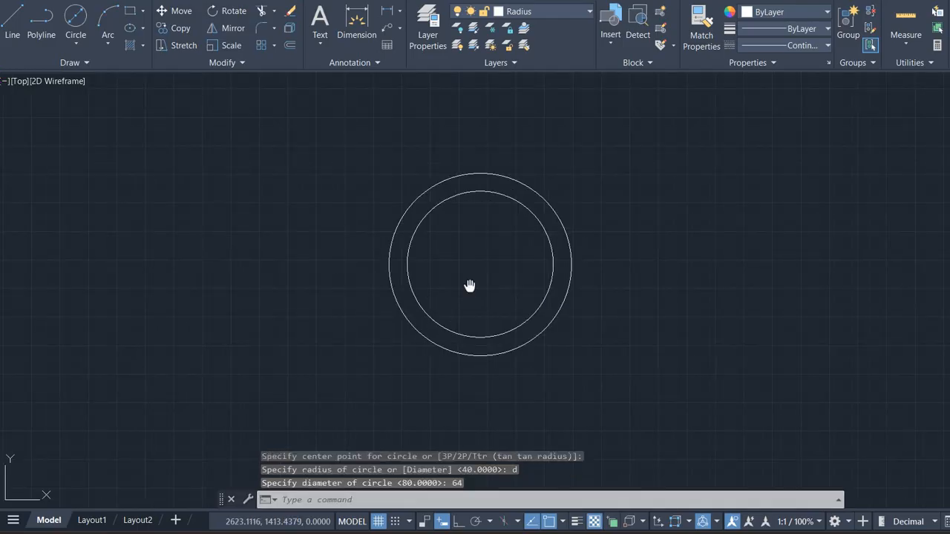
pyautogui.hotkey('alt', 'Tab')
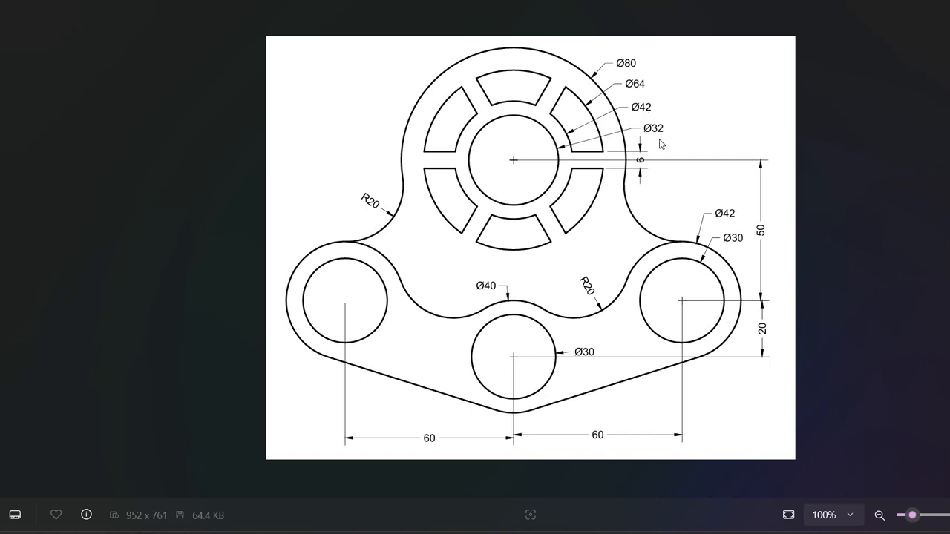
pyautogui.hotkey('alt', 'Tab')
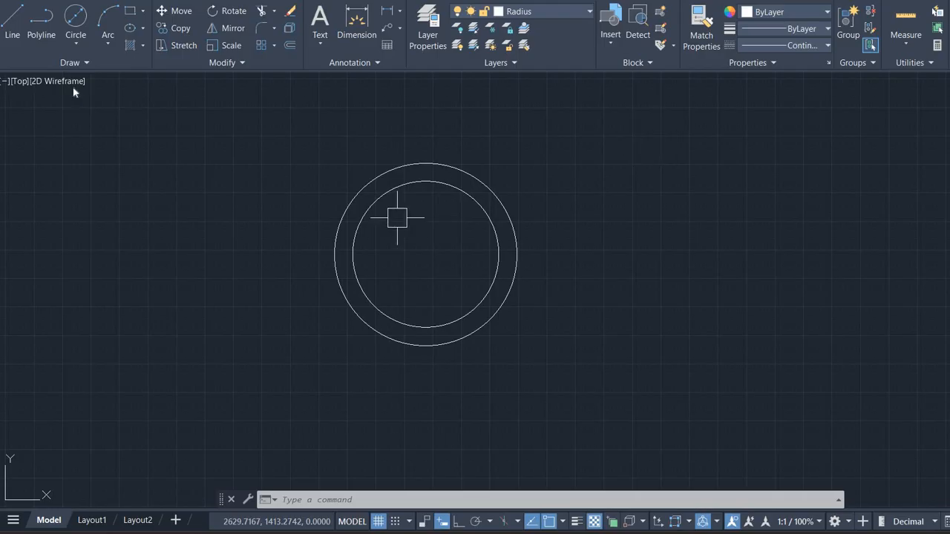
pyautogui.click(76, 44)
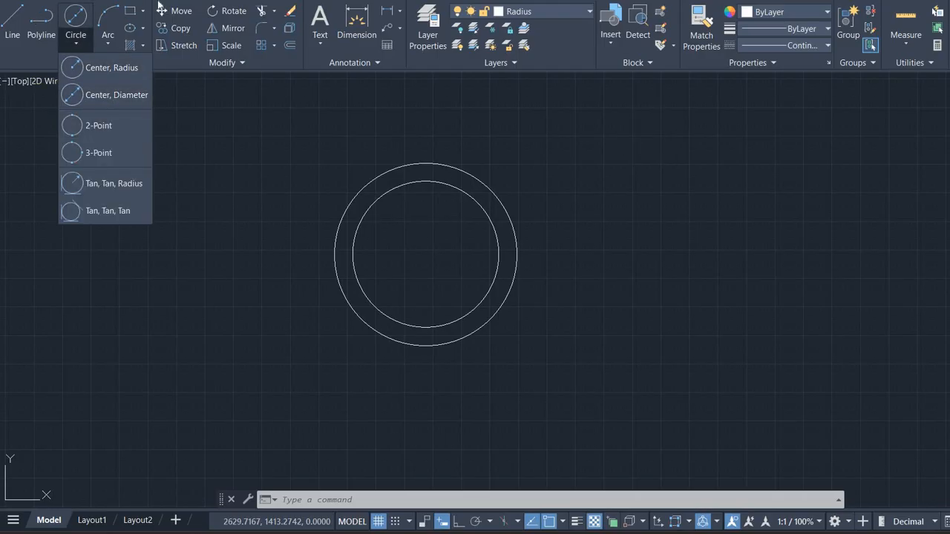
pyautogui.hotkey('alt', 'Tab')
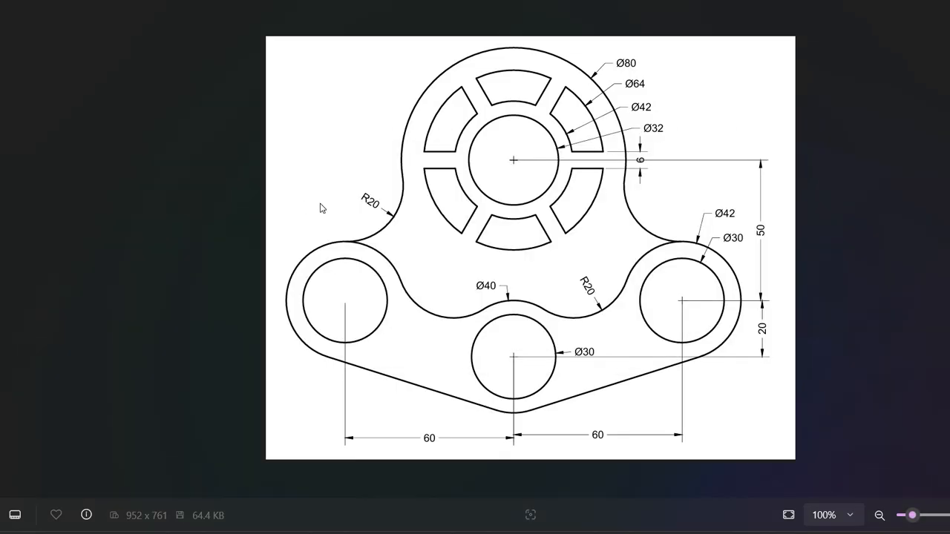
pyautogui.hotkey('alt', 'Tab')
pyautogui.click(77, 44)
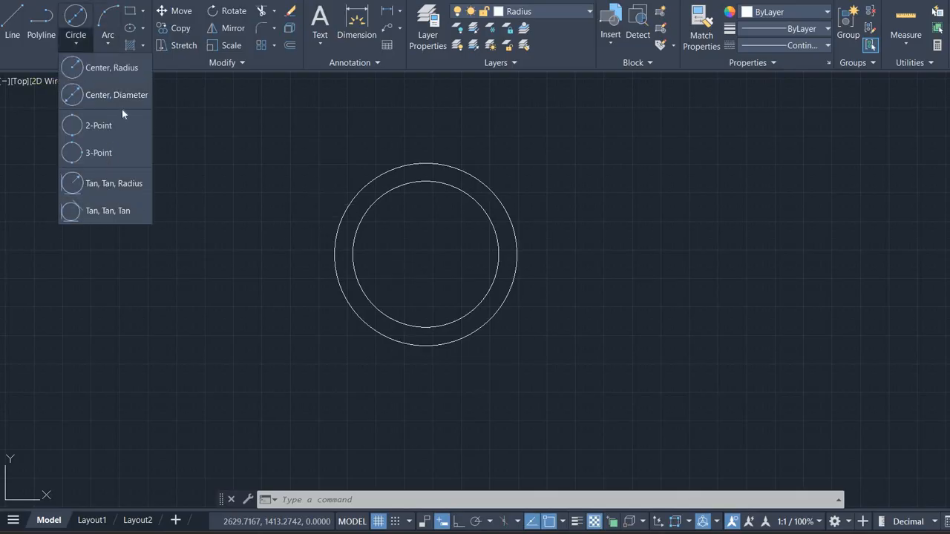
pyautogui.click(119, 95)
pyautogui.click(422, 257)
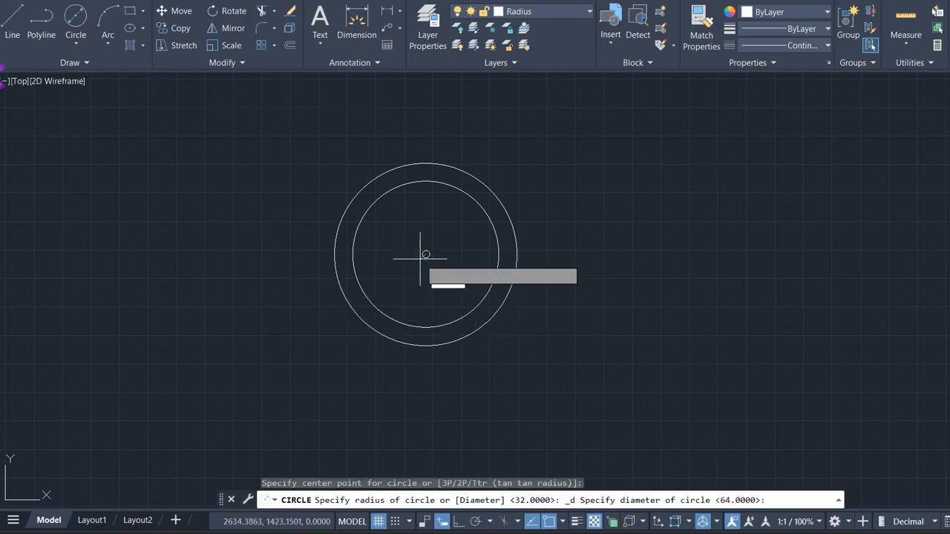
pyautogui.press('Escape')
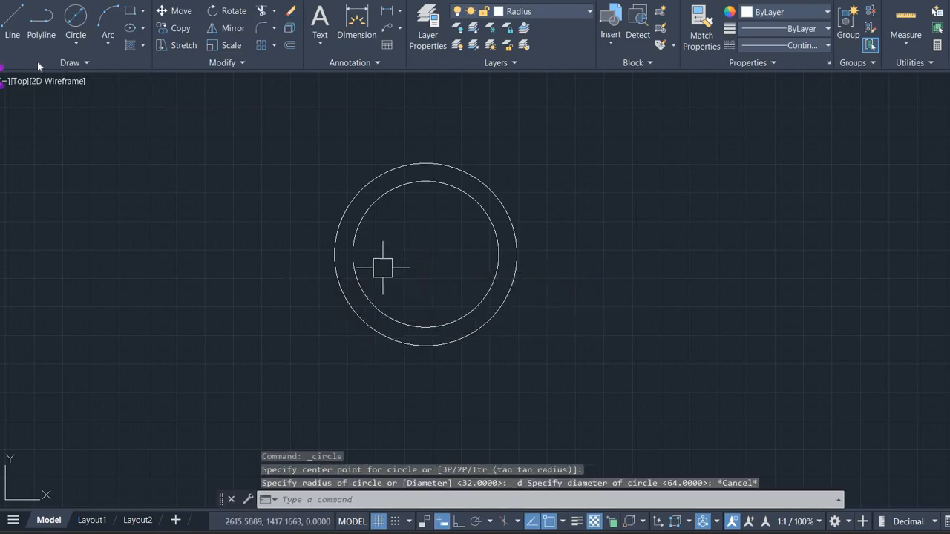
# Step: Draw a circle with a diameter of 42 at the common center of the two existing circles
pyautogui.click(75, 42)
pyautogui.click(117, 95)
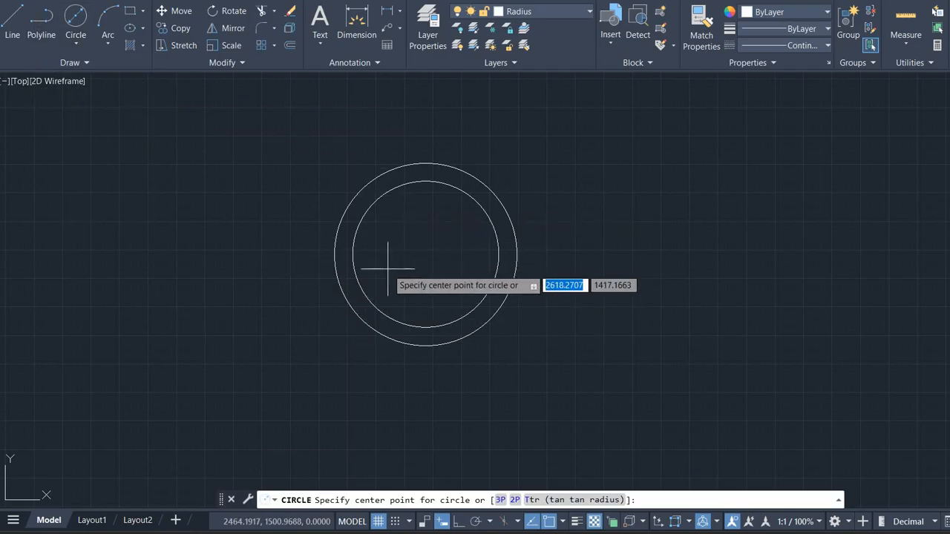
pyautogui.click(425, 254)
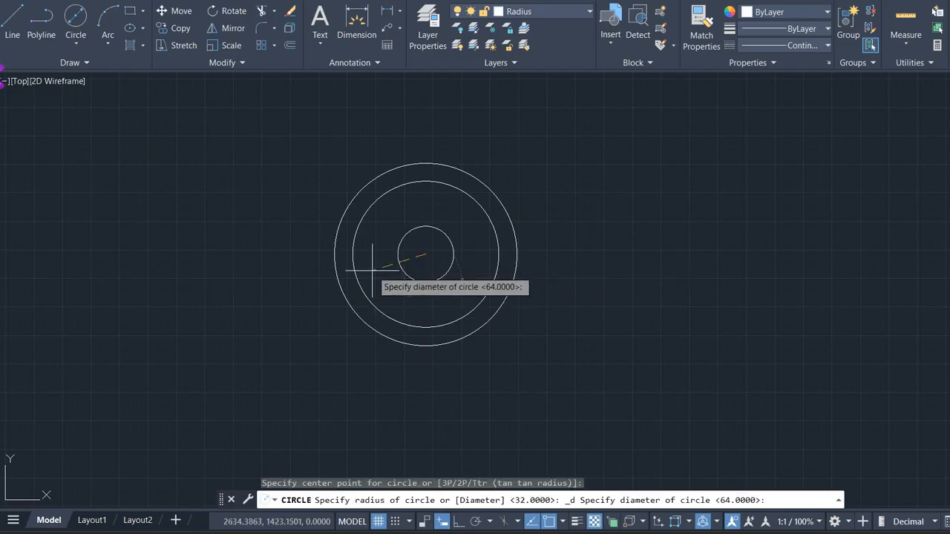
pyautogui.write('42')
pyautogui.press('Return')
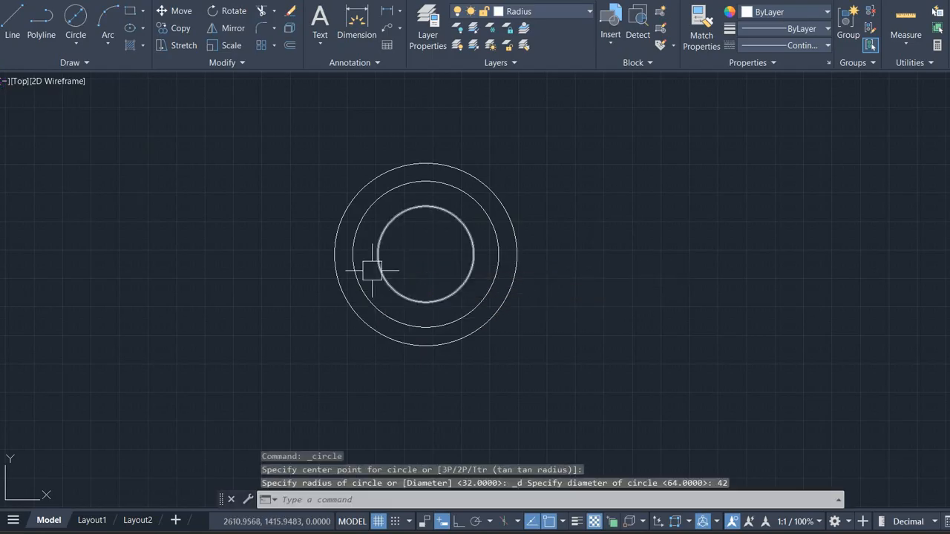
# Step: Draw the innermost circle with a diameter of 32 at the same center
pyautogui.press('Return')
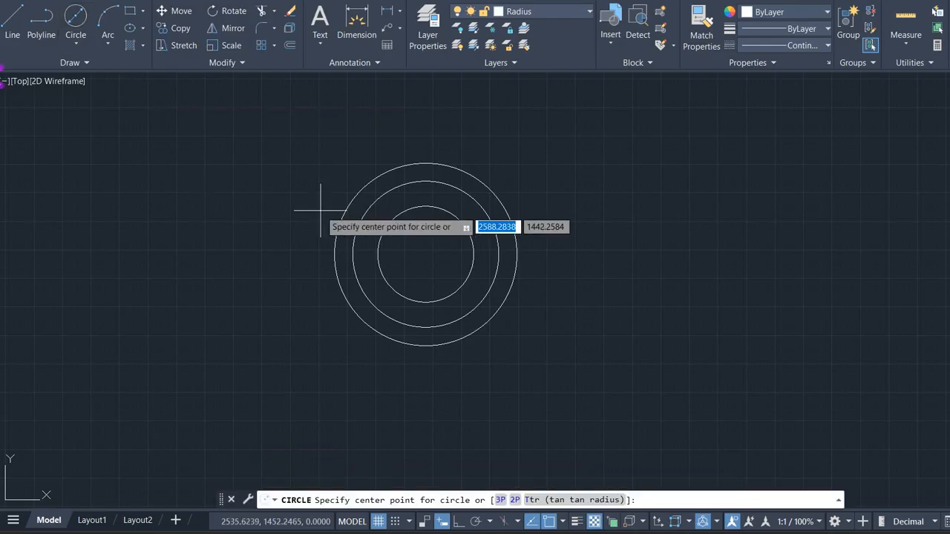
pyautogui.click(426, 266)
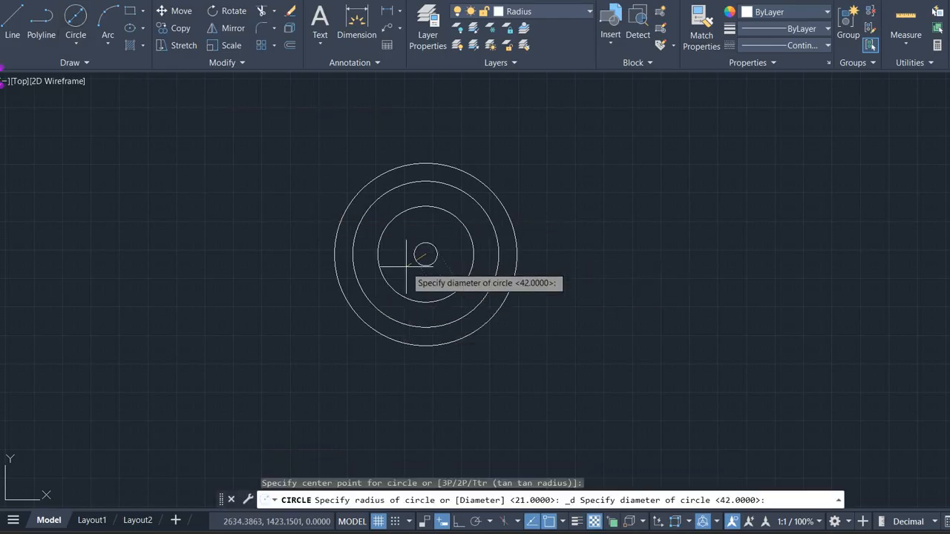
pyautogui.write('32')
pyautogui.press('Return')
# Step: Check each of the four concentric circles with the Diameter dimension against the reference drawing, without placing any dimensions
pyautogui.hotkey('alt', 'Tab')
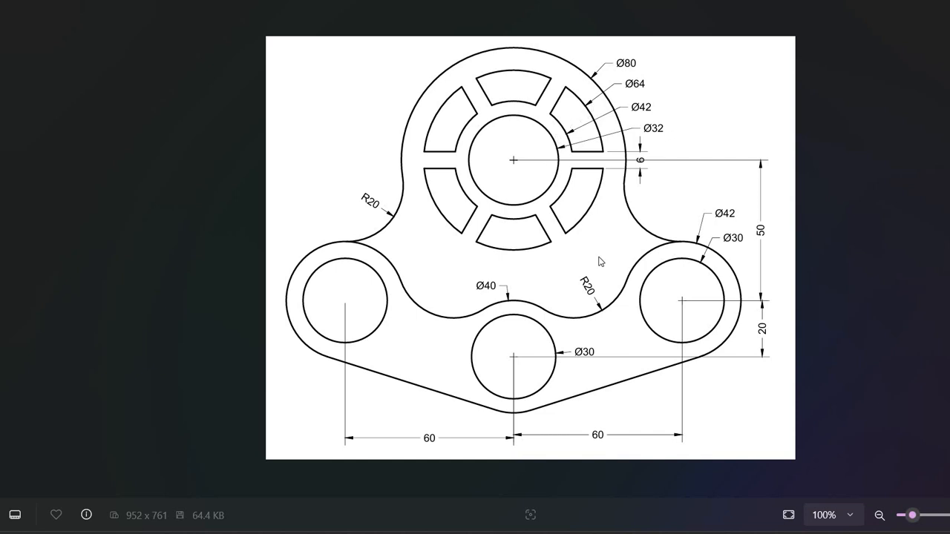
pyautogui.hotkey('alt', 'Tab')
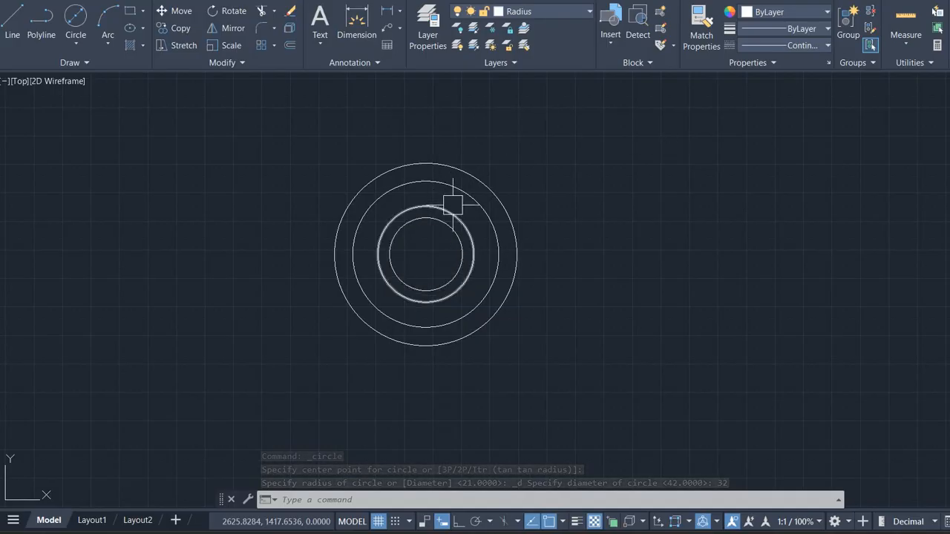
pyautogui.scroll(2, 450, 206)
pyautogui.click(400, 11)
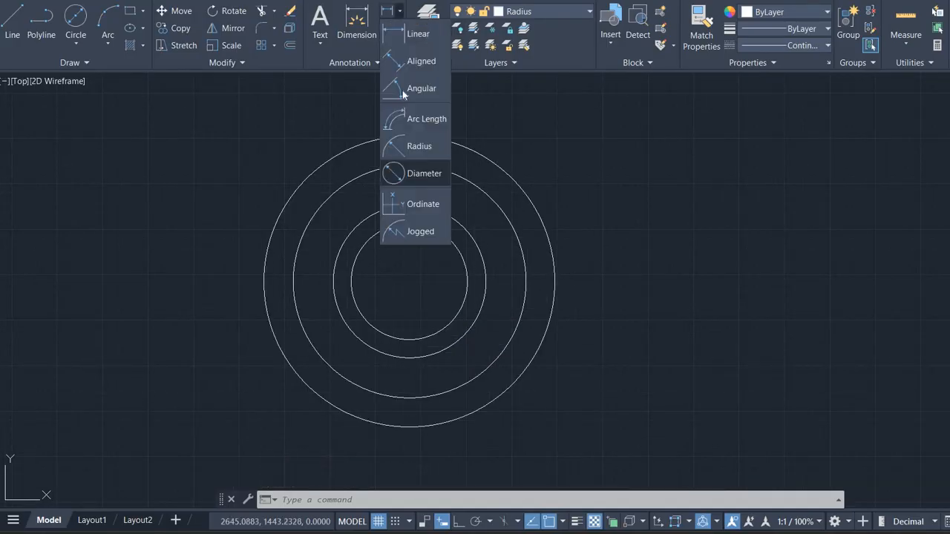
pyautogui.click(431, 175)
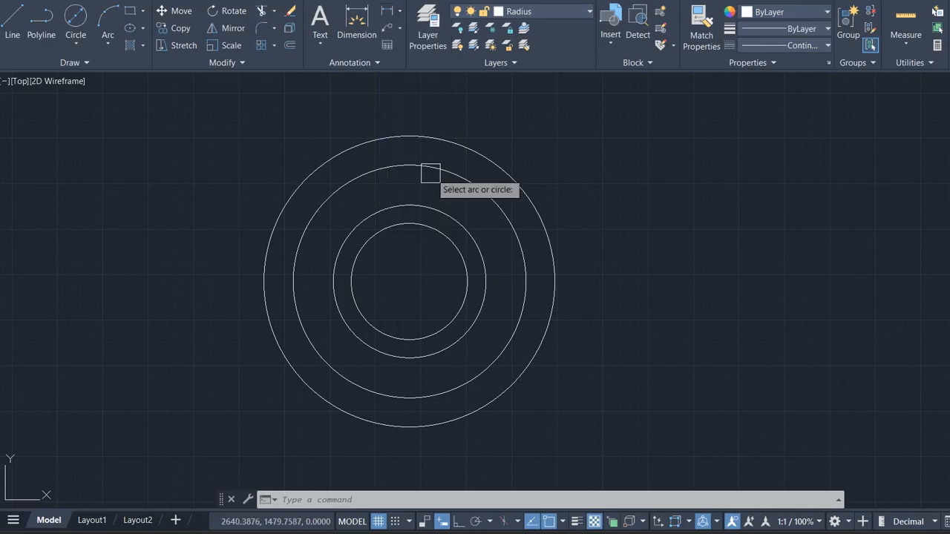
pyautogui.click(517, 183)
pyautogui.press('Escape')
pyautogui.press('Return')
pyautogui.click(505, 204)
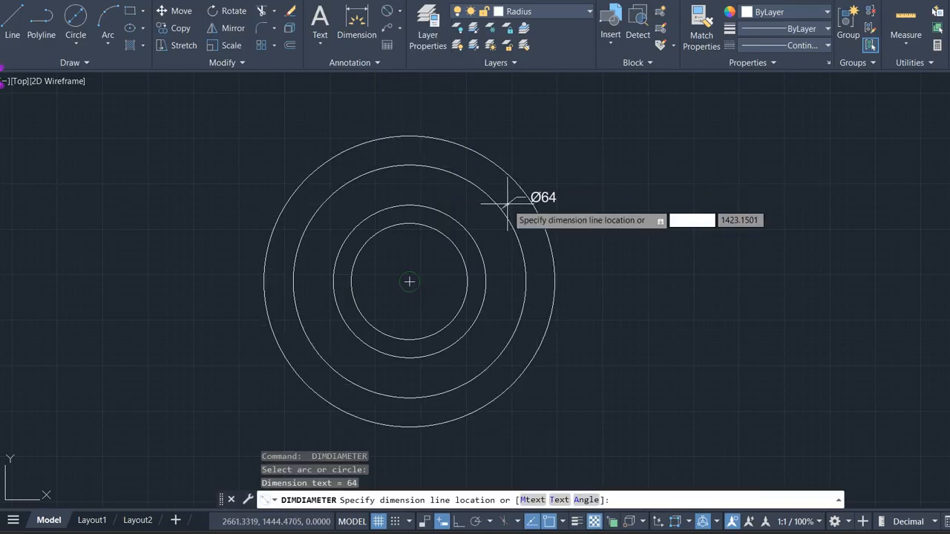
pyautogui.press('Escape')
pyautogui.press('Return')
pyautogui.click(475, 238)
pyautogui.press('Escape')
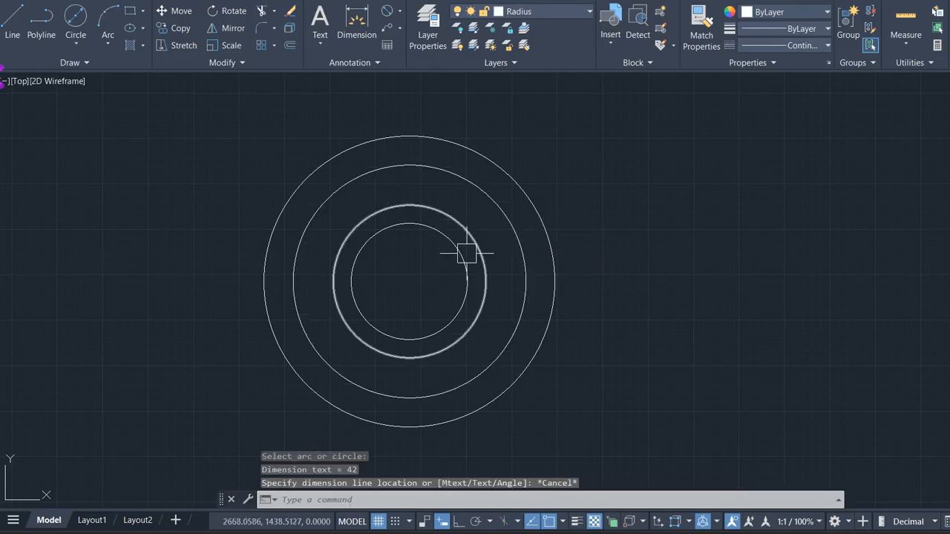
pyautogui.press('Return')
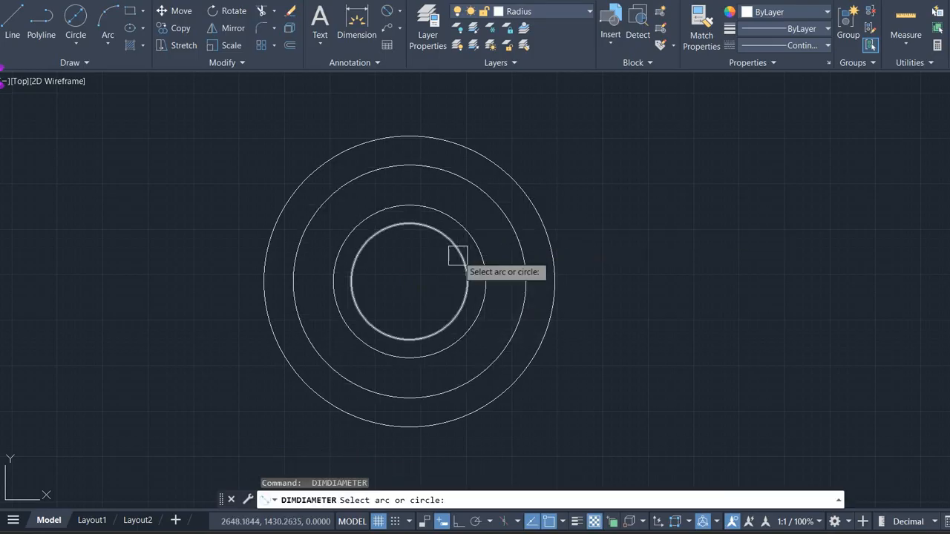
pyautogui.click(461, 255)
pyautogui.press('Escape')
pyautogui.scroll(-4, 653, 216)
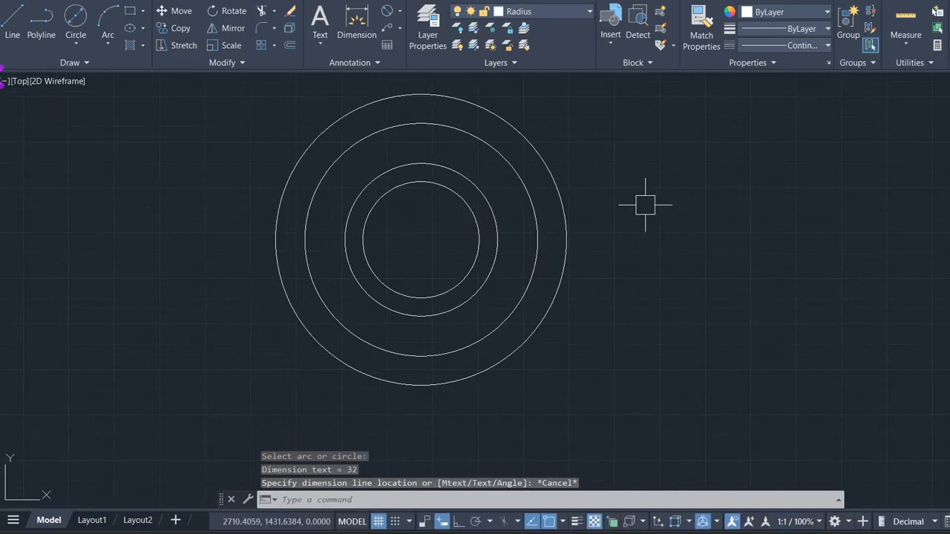
# Step: Consult the reference drawing's slots and place a horizontal construction line through the common center of the circles
pyautogui.hotkey('alt', 'Tab')
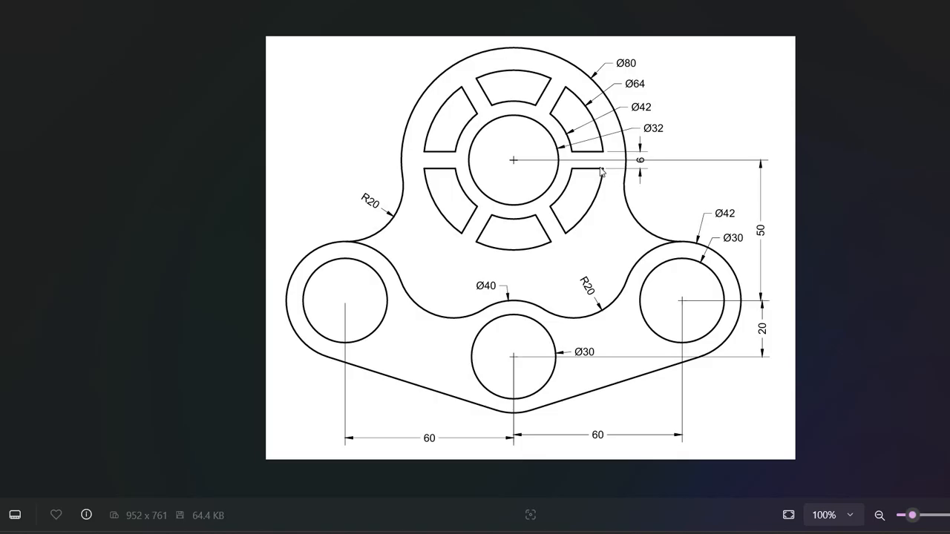
pyautogui.hotkey('alt', 'Tab')
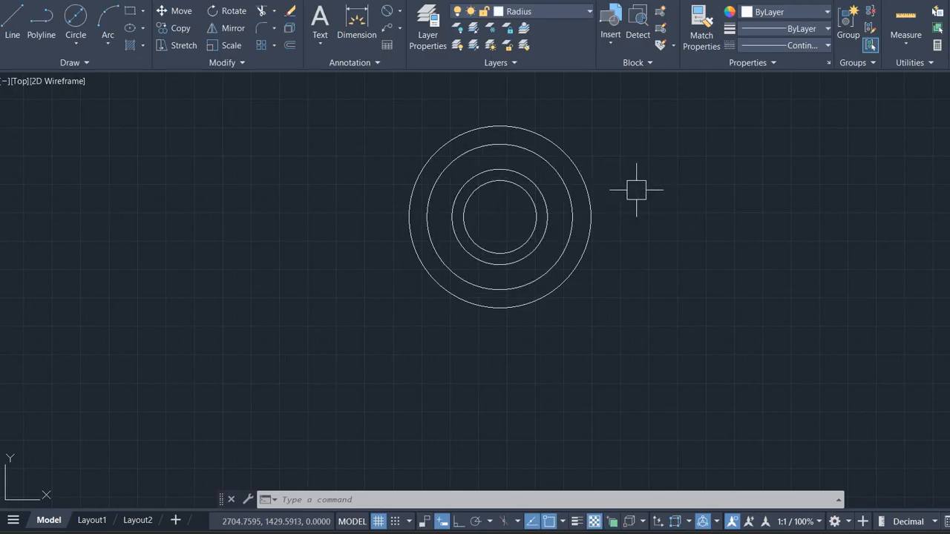
pyautogui.write('xl')
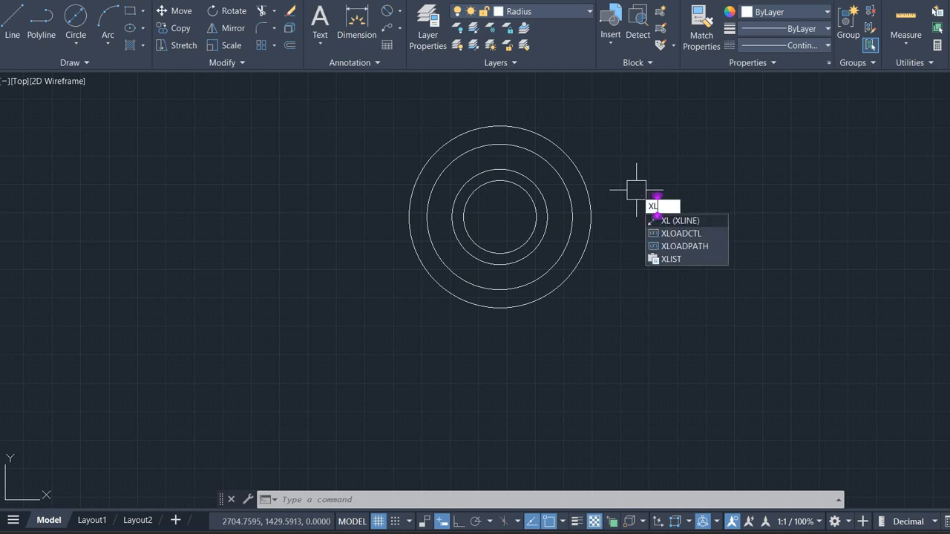
pyautogui.press('Return')
pyautogui.write('h')
pyautogui.press('Return')
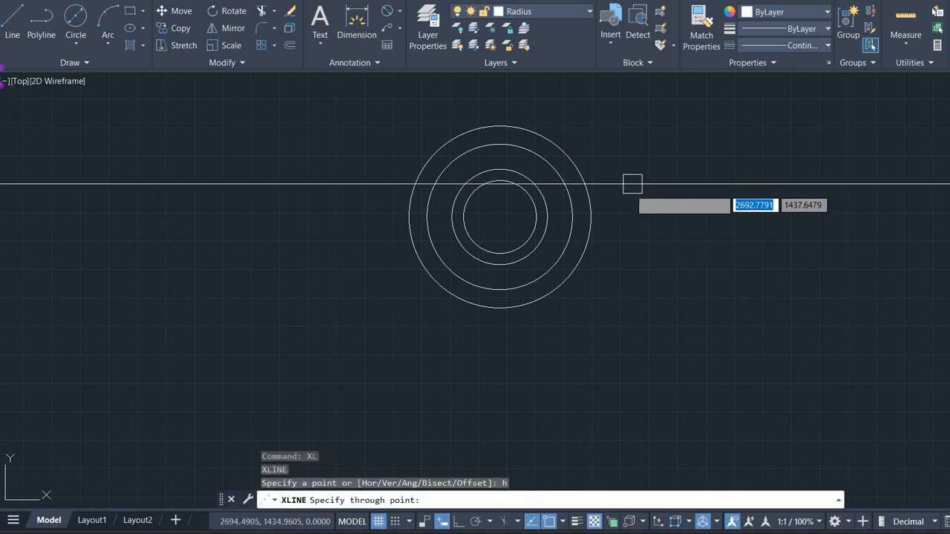
pyautogui.click(500, 217)
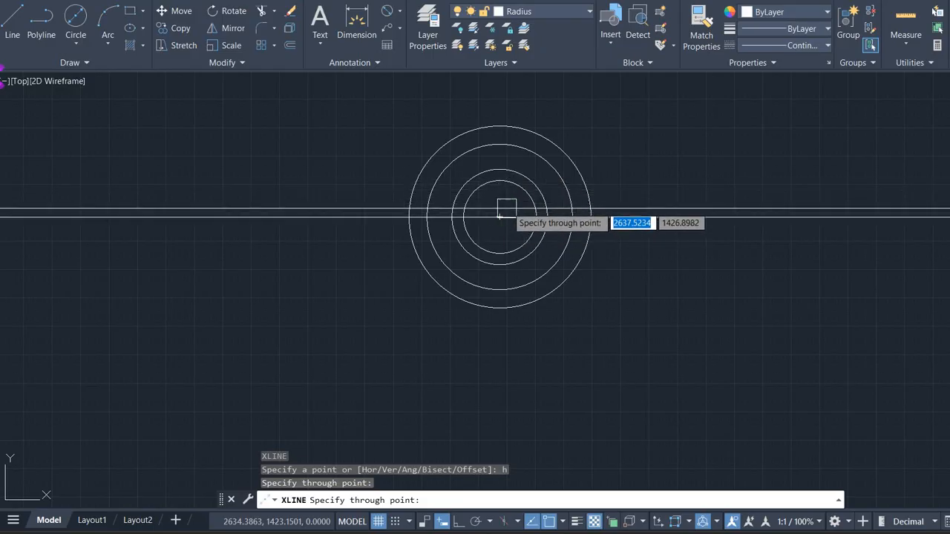
# Step: Add another horizontal construction line just above the circles' center, using a distance of 3 from that center
pyautogui.hotkey('alt', 'Tab')
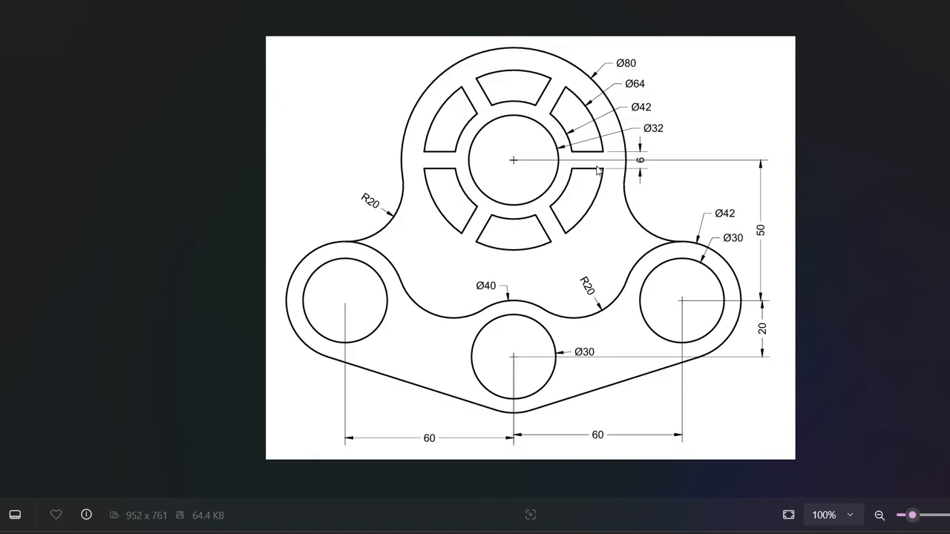
pyautogui.hotkey('alt', 'Tab')
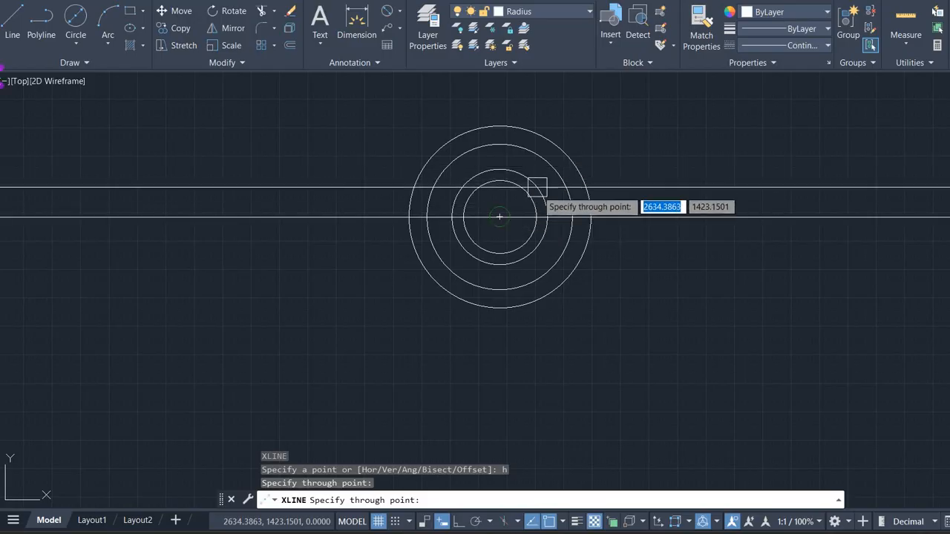
pyautogui.write('3')
pyautogui.press('Return')
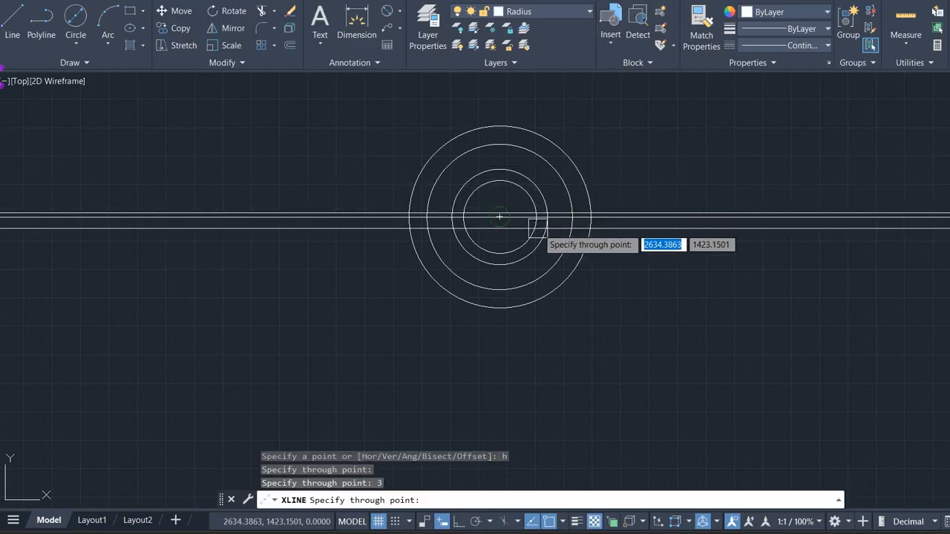
# Step: Try to place a second offset horizontal construction line below the previous one, using a distance of 3
pyautogui.write('3')
pyautogui.press('Return')
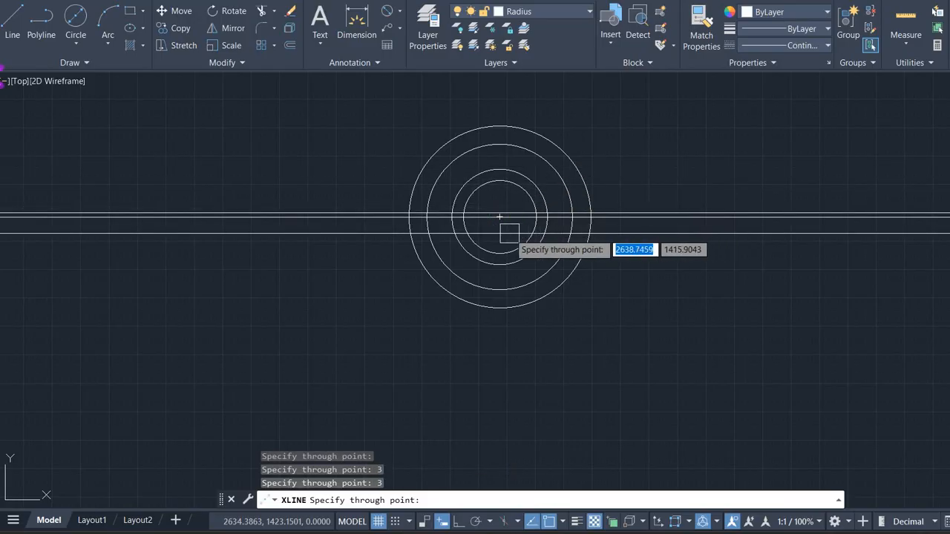
pyautogui.press('Escape')
pyautogui.scroll(5, 516, 223)
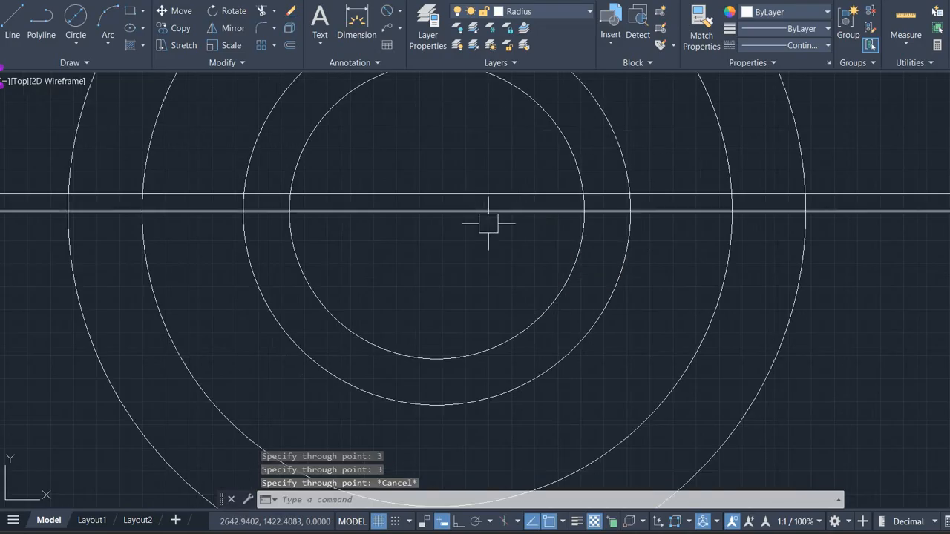
# Step: Offset the horizontal center line by 3 to both sides, below and above the circles' center
pyautogui.write('of')
pyautogui.press('Return')
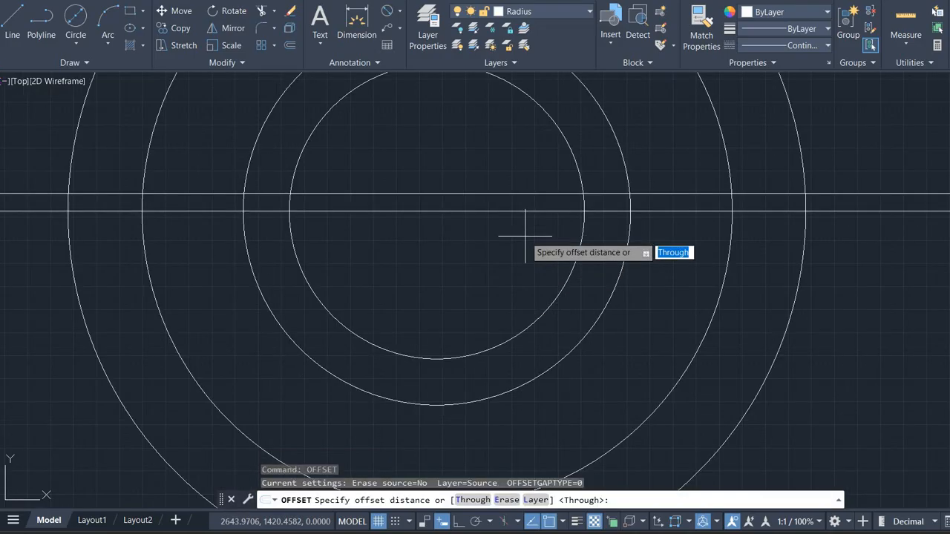
pyautogui.write('3')
pyautogui.press('Return')
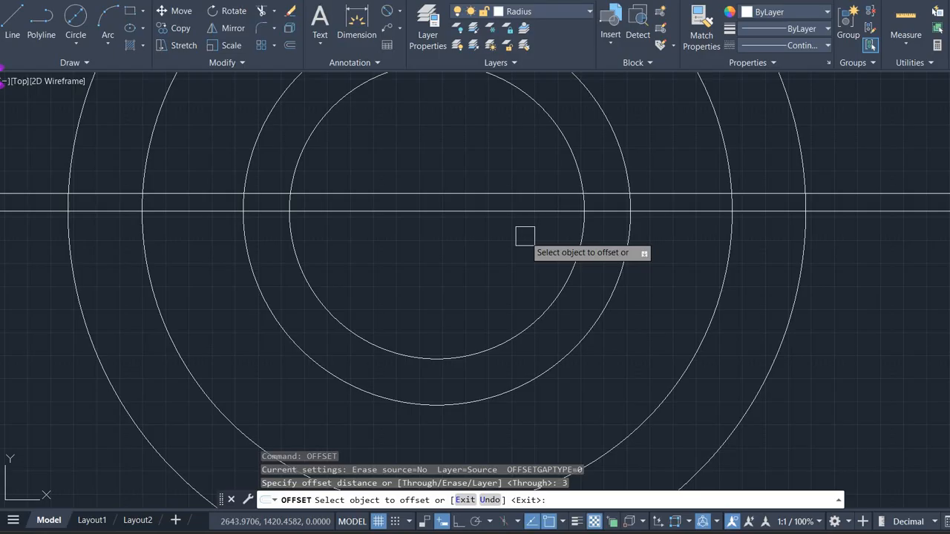
pyautogui.click(524, 213)
pyautogui.click(537, 219)
pyautogui.click(530, 212)
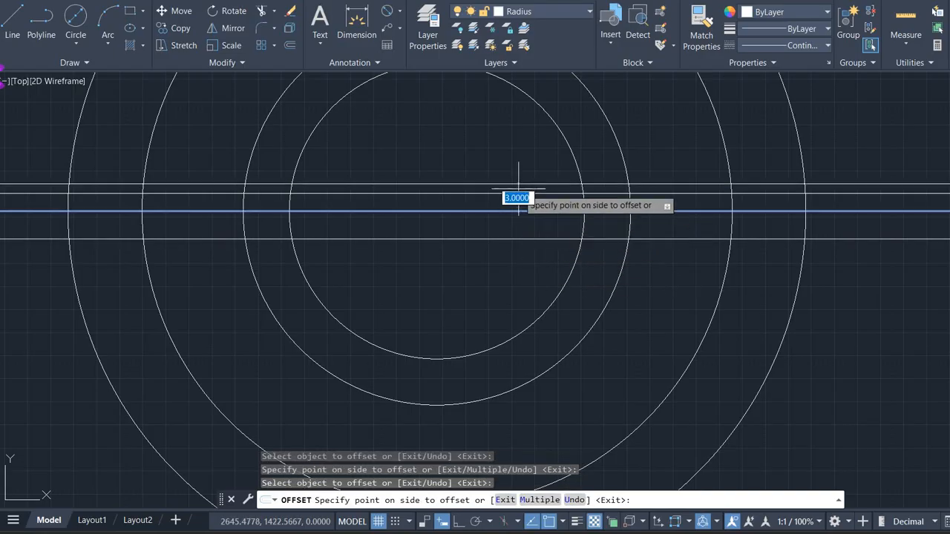
pyautogui.click(535, 202)
pyautogui.press('Escape')
# Step: Delete the misplaced construction line between the center line and its upper offset, and consult the reference drawing's slots
pyautogui.click(547, 193)
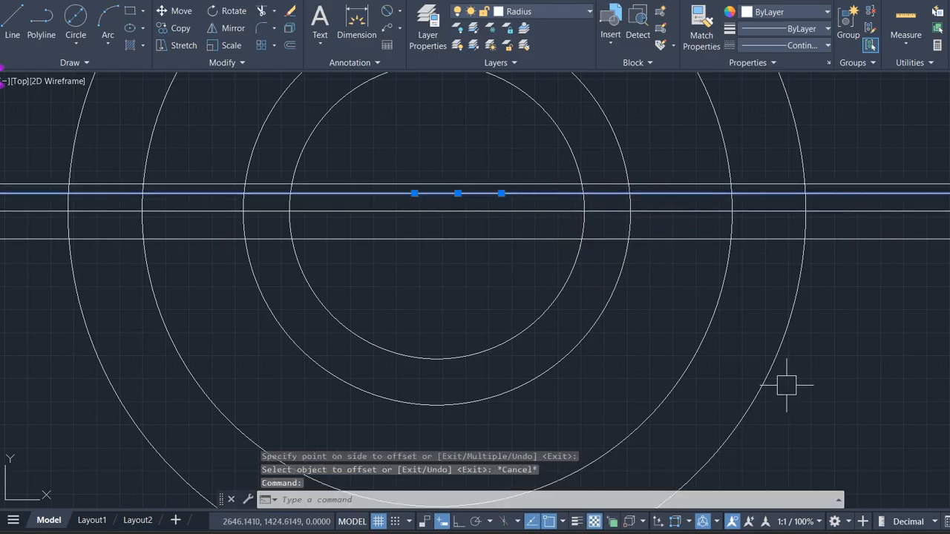
pyautogui.press('Delete')
pyautogui.scroll(-4, 604, 238)
pyautogui.scroll(4, 488, 282)
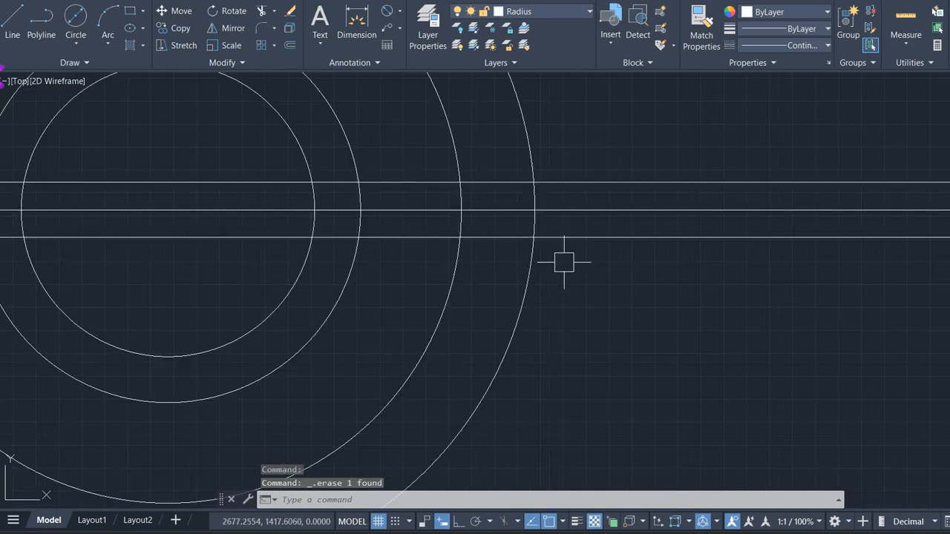
pyautogui.scroll(-3, 564, 262)
pyautogui.hotkey('alt', 'Tab')
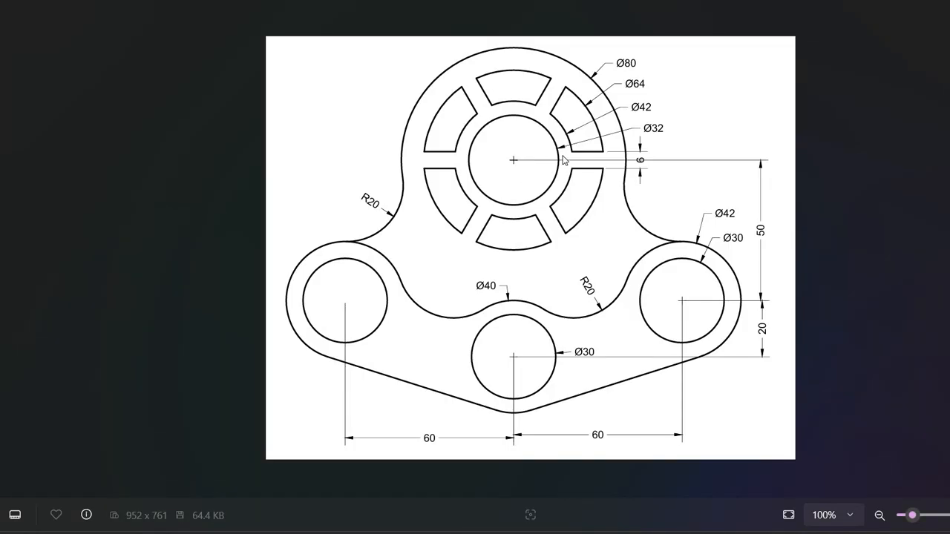
pyautogui.hotkey('alt', 'Tab')
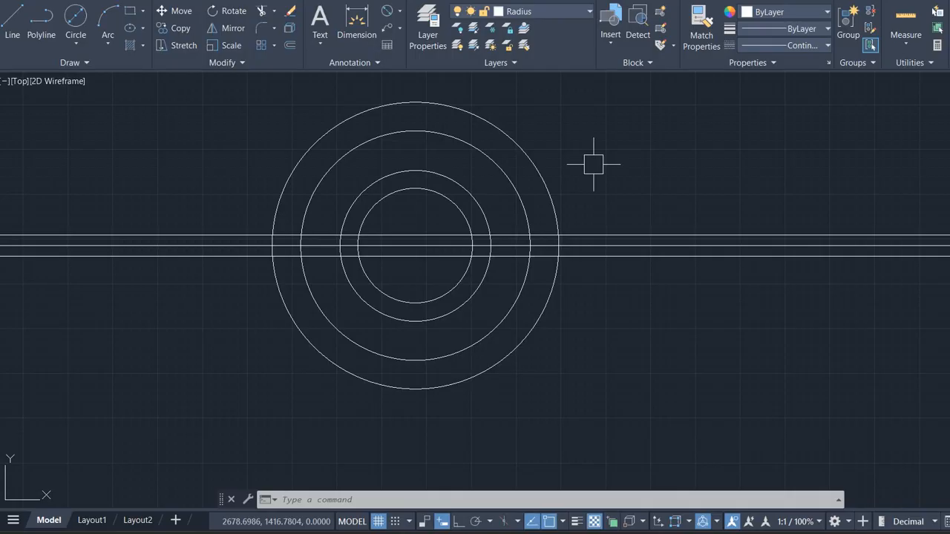
# Step: Trim the horizontal lines between the two inner and two outer circles, and the two middle circles' arcs across the right-hand gap
pyautogui.write('tr')
pyautogui.press('Return')
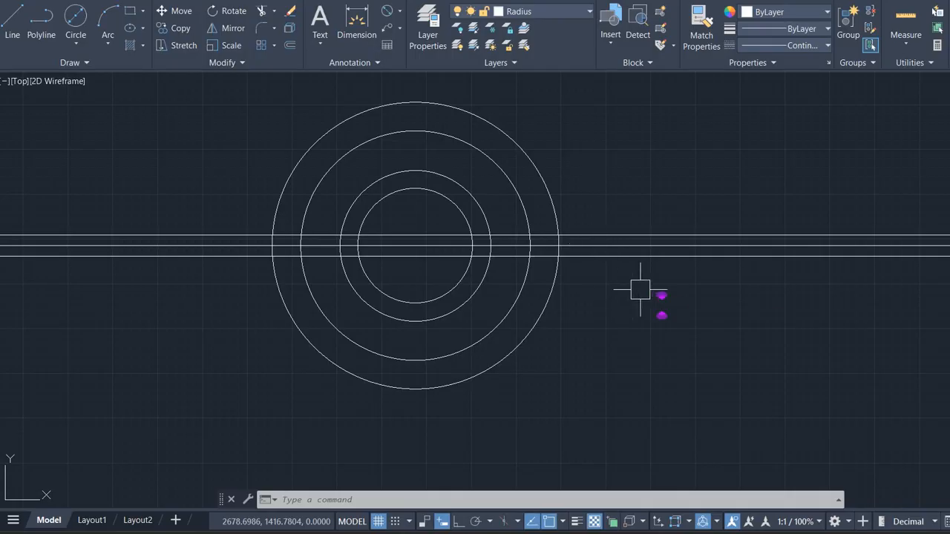
pyautogui.scroll(5, 537, 260)
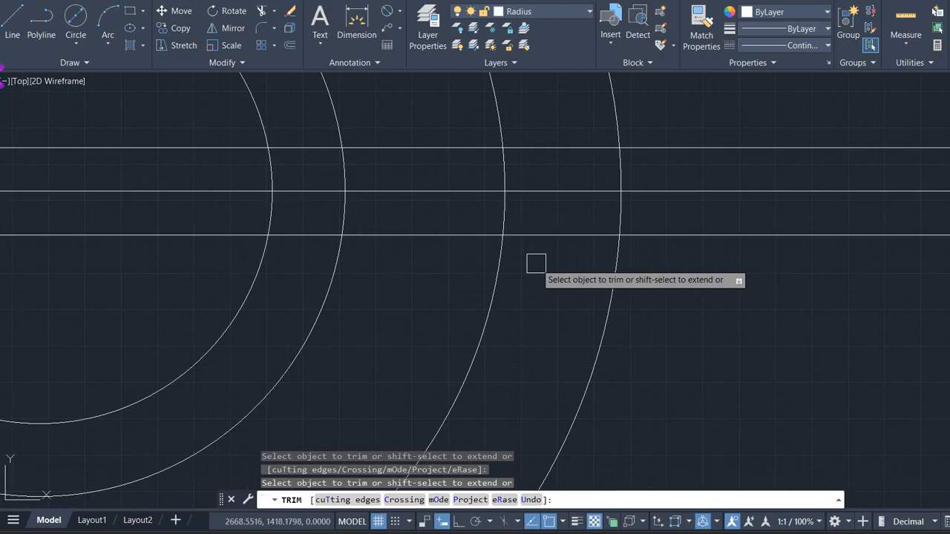
pyautogui.moveTo(537, 261)
pyautogui.mouseDown()
pyautogui.moveTo(551, 223)
pyautogui.moveTo(554, 138)
pyautogui.mouseUp()
pyautogui.moveTo(327, 252); pyautogui.dragTo(310, 119)
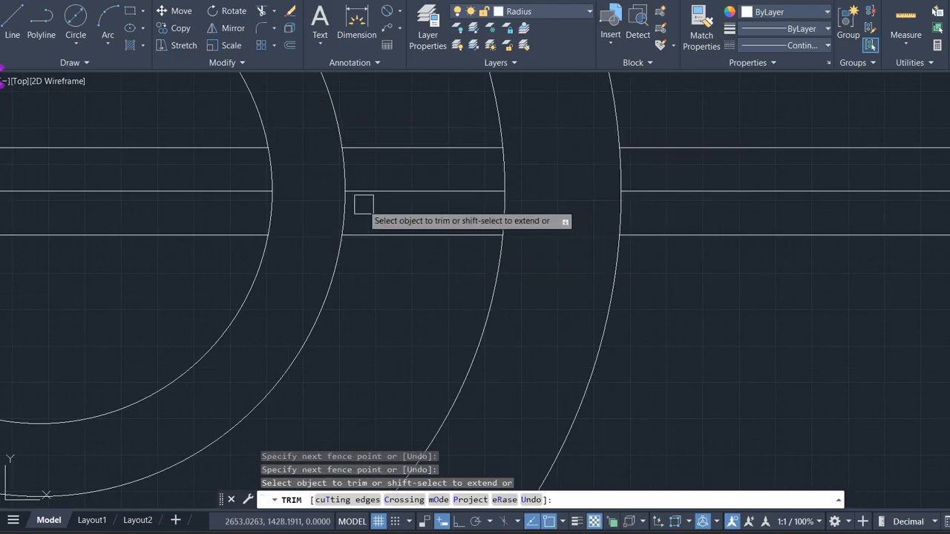
pyautogui.click(340, 201)
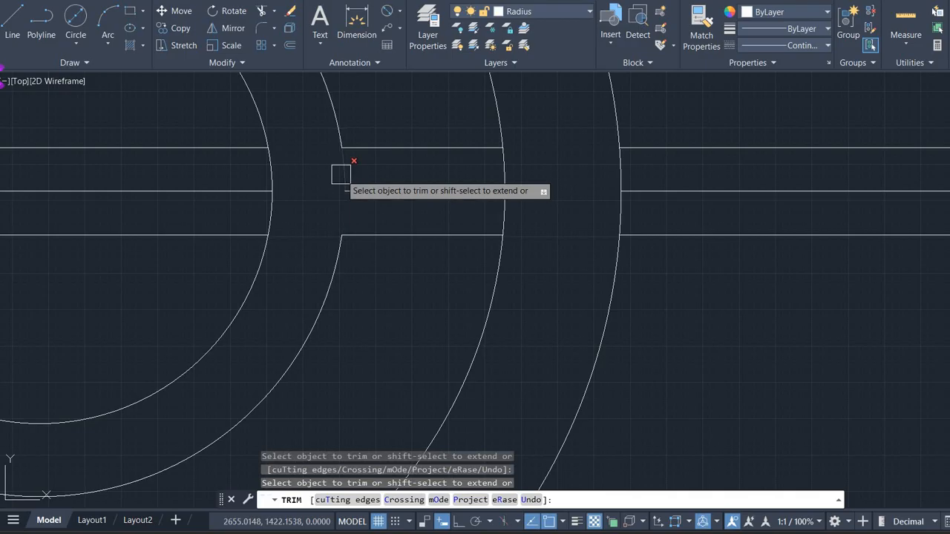
pyautogui.click(505, 206)
pyautogui.press('Escape')
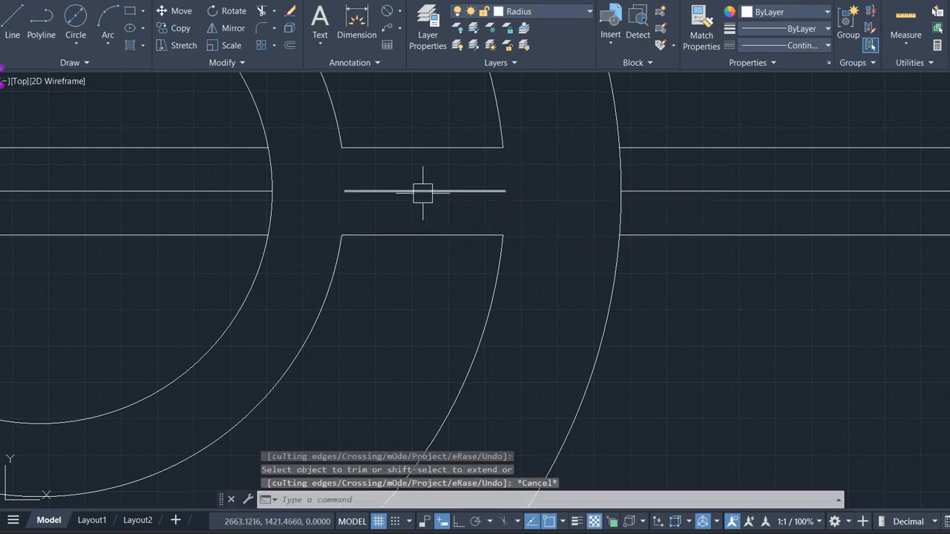
# Step: Erase the leftover center line in the gap and all horizontal line pieces inside the innermost and outside the outermost circle
pyautogui.click(424, 192)
pyautogui.press('Delete')
pyautogui.click(764, 314)
pyautogui.click(723, 142)
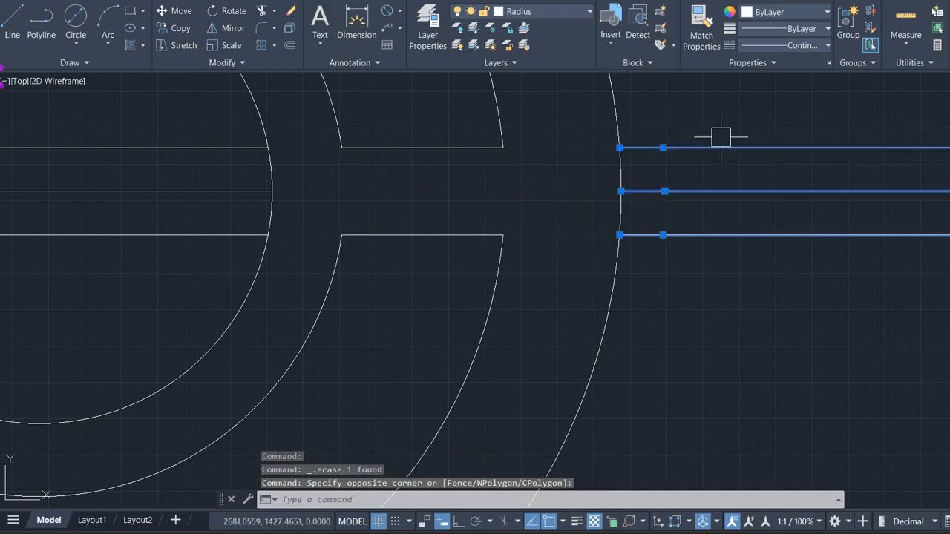
pyautogui.click(99, 265)
pyautogui.click(129, 145)
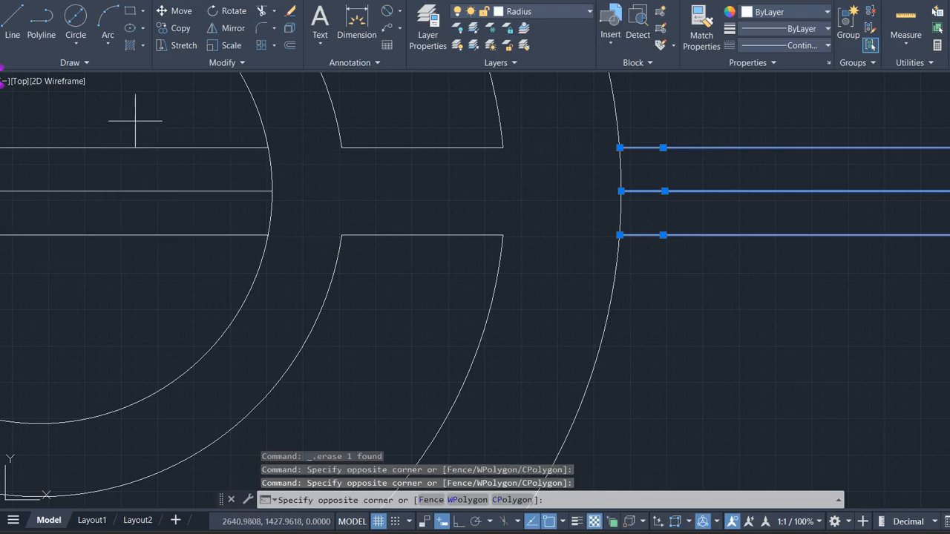
pyautogui.click(138, 121)
pyautogui.click(116, 254)
pyautogui.press('Delete')
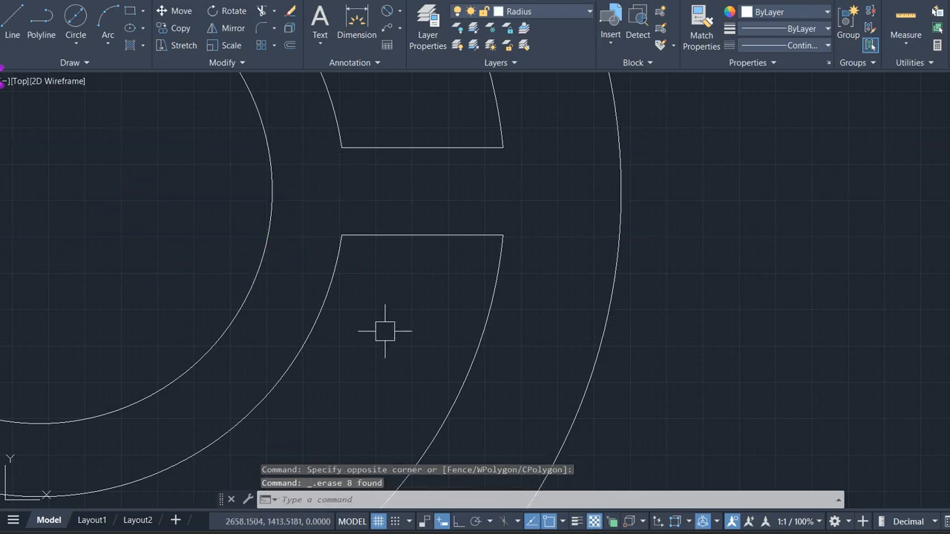
pyautogui.scroll(-2, 705, 248)
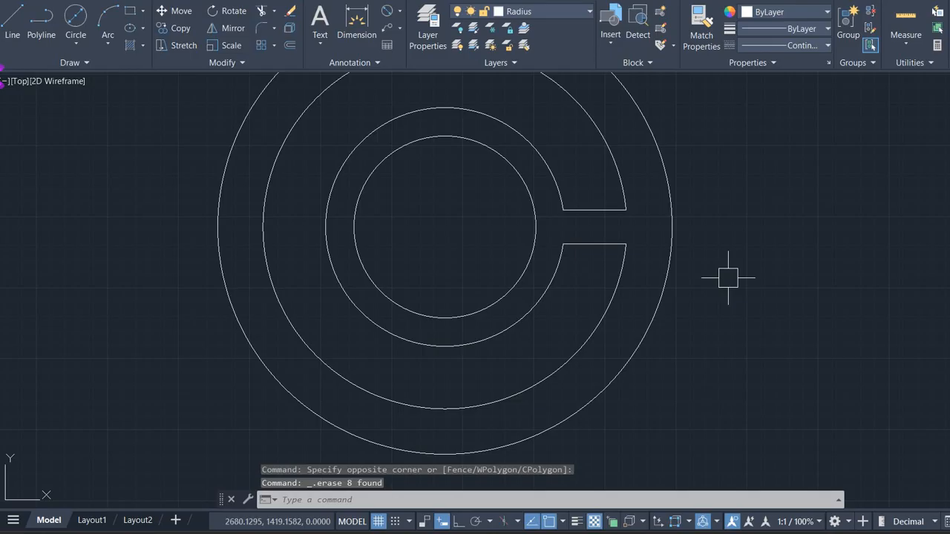
# Step: Adjust the object snaps and check the gap's width between the slot edges with the Linear dimension, without placing a dimension
pyautogui.write('dli')
pyautogui.press('Return')
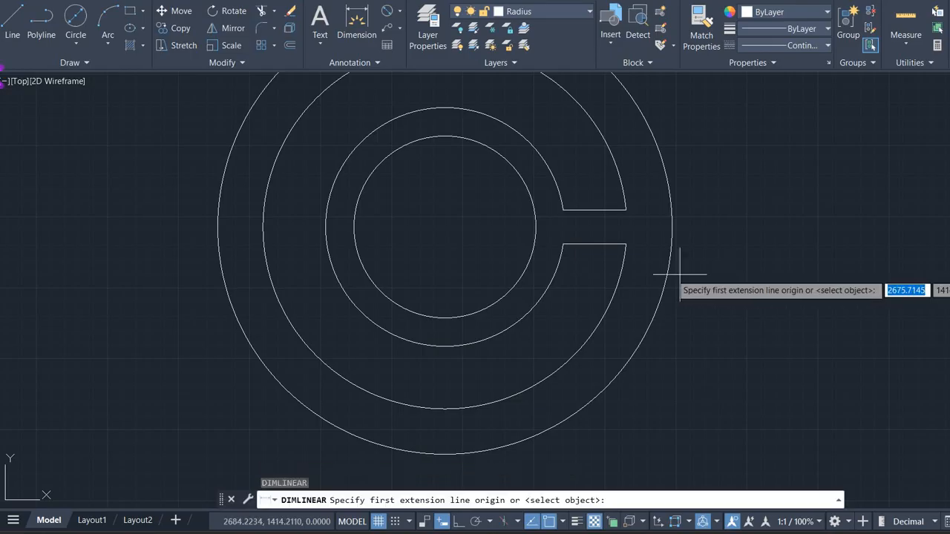
pyautogui.rightClick(556, 523)
pyautogui.click(570, 266)
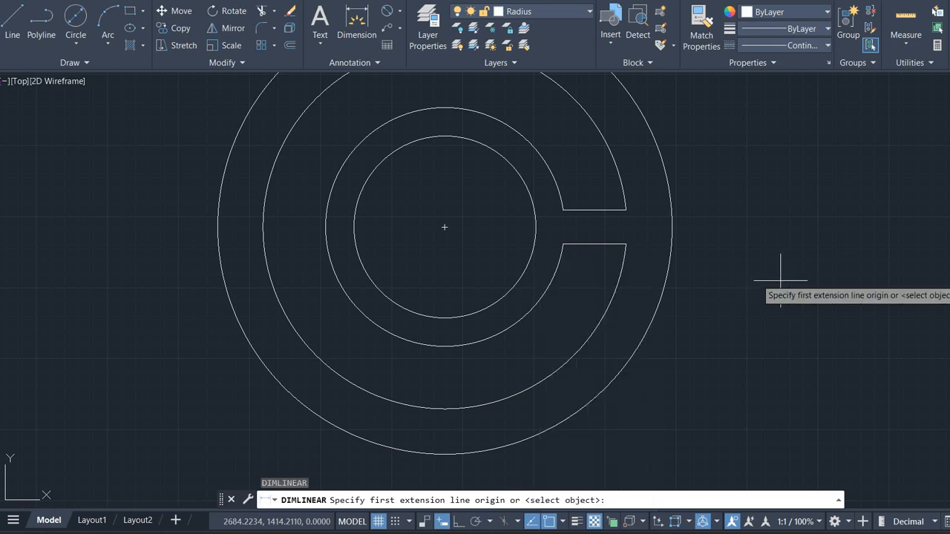
pyautogui.click(626, 243)
pyautogui.click(625, 210)
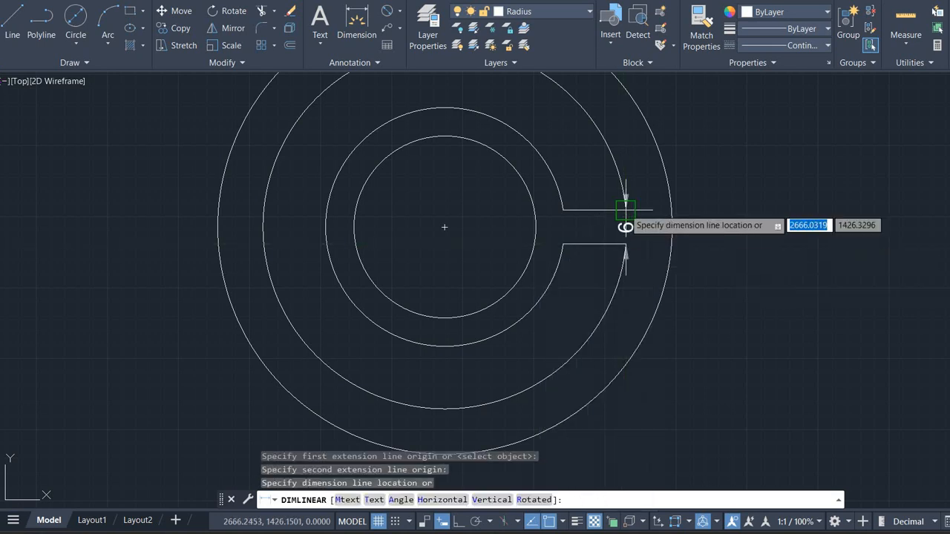
pyautogui.press('Escape')
# Step: Create a polar array of the two horizontal slot edges around the circles' center, with 6 items filling 360 degrees
pyautogui.scroll(-5, 740, 233)
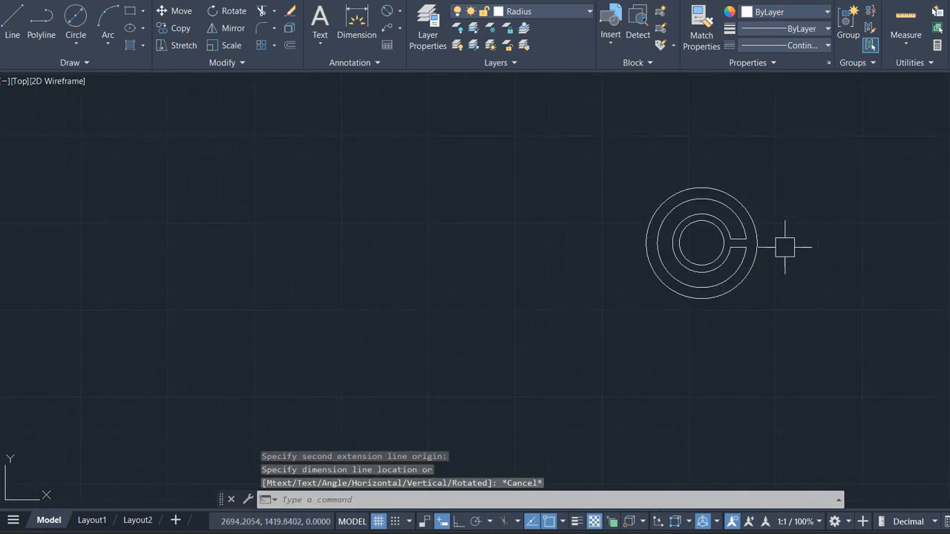
pyautogui.moveTo(787, 248); pyautogui.dragTo(604, 250, button='middle')
pyautogui.scroll(3, 666, 257)
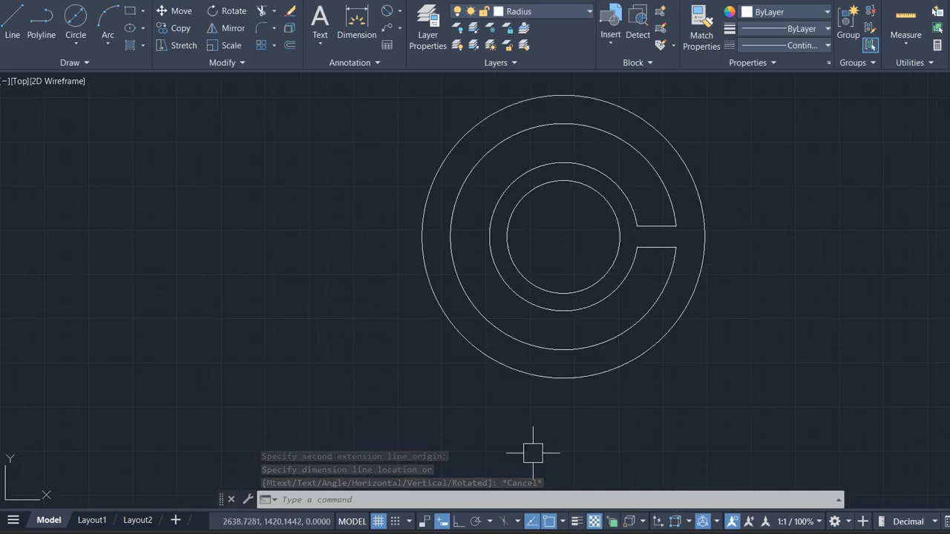
pyautogui.click(702, 533)
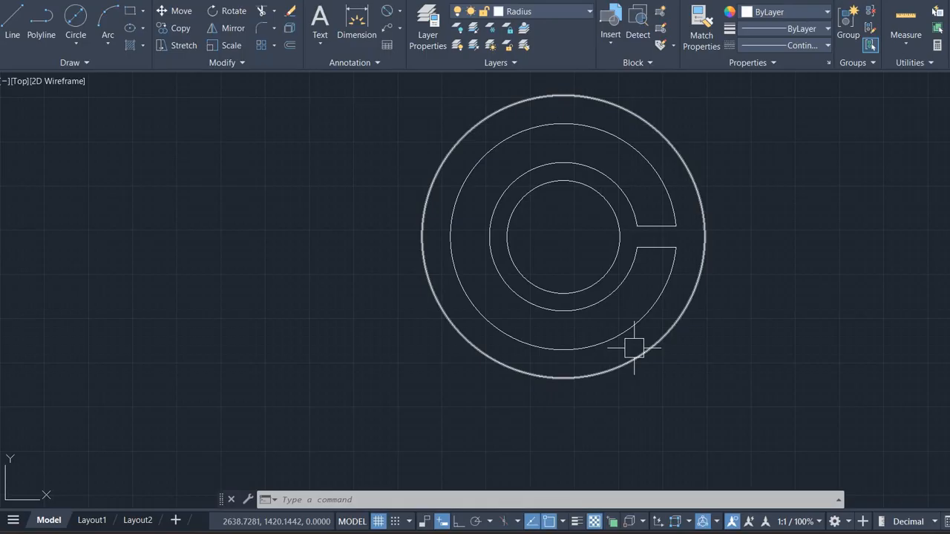
pyautogui.hotkey('ctrl', 'z')
pyautogui.click(657, 247)
pyautogui.click(657, 226)
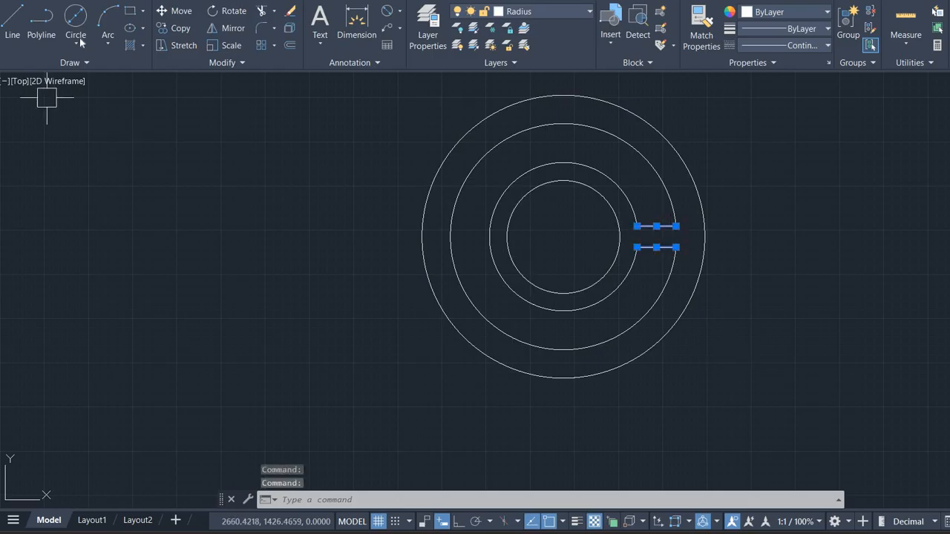
pyautogui.click(275, 46)
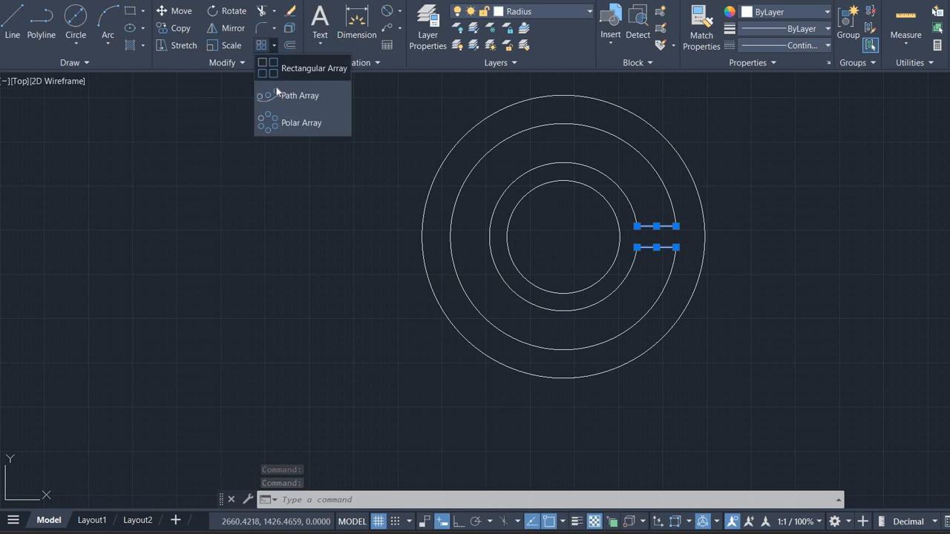
pyautogui.click(301, 123)
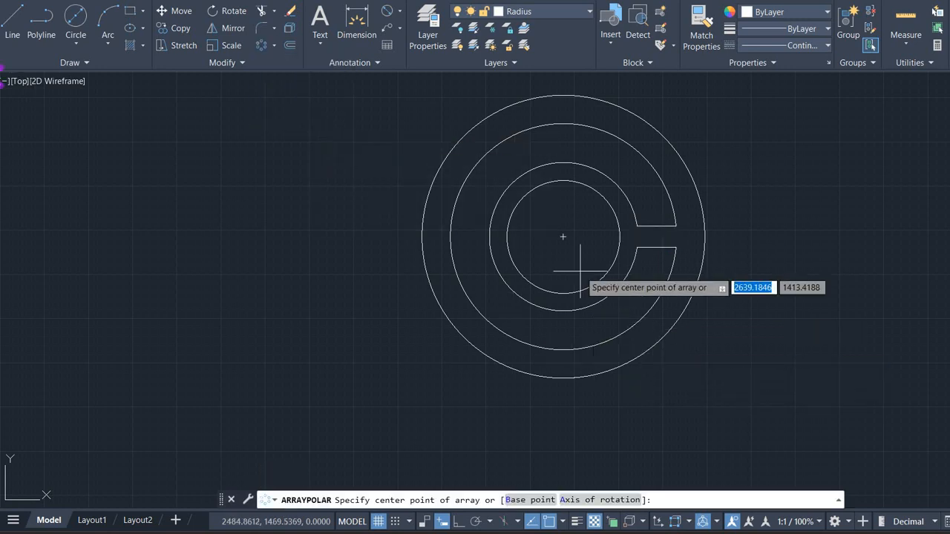
pyautogui.click(563, 237)
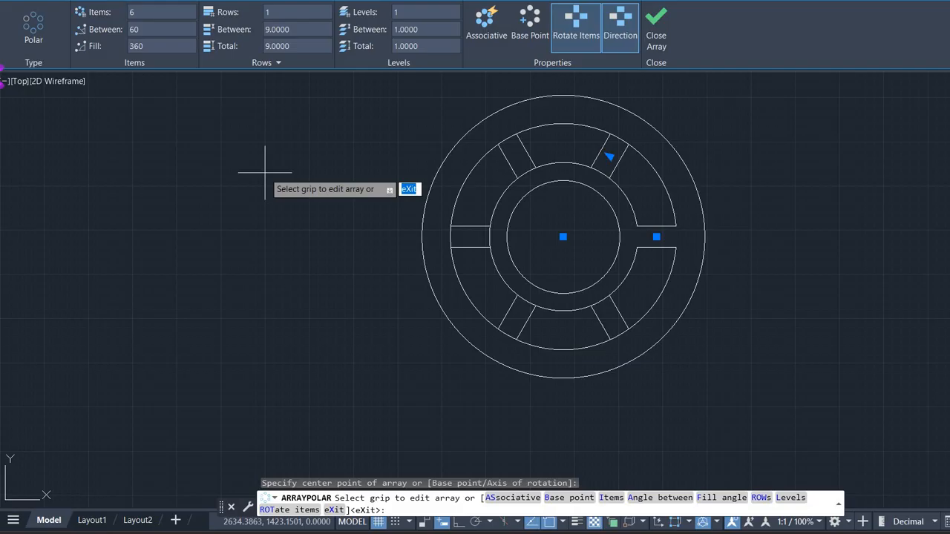
pyautogui.press('Return')
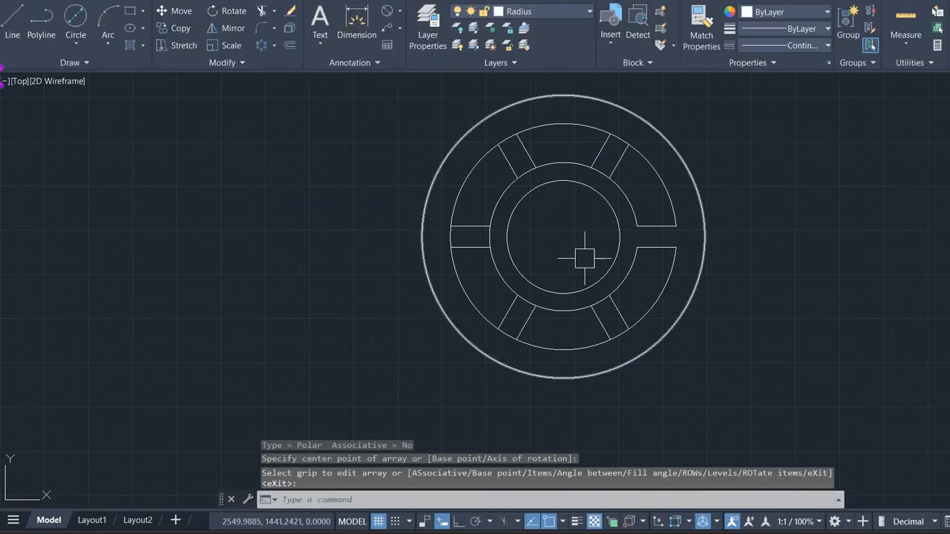
# Step: Trim the two middle circles' arcs across the upper-right, upper-left and left-hand gaps between the slots
pyautogui.write('tr')
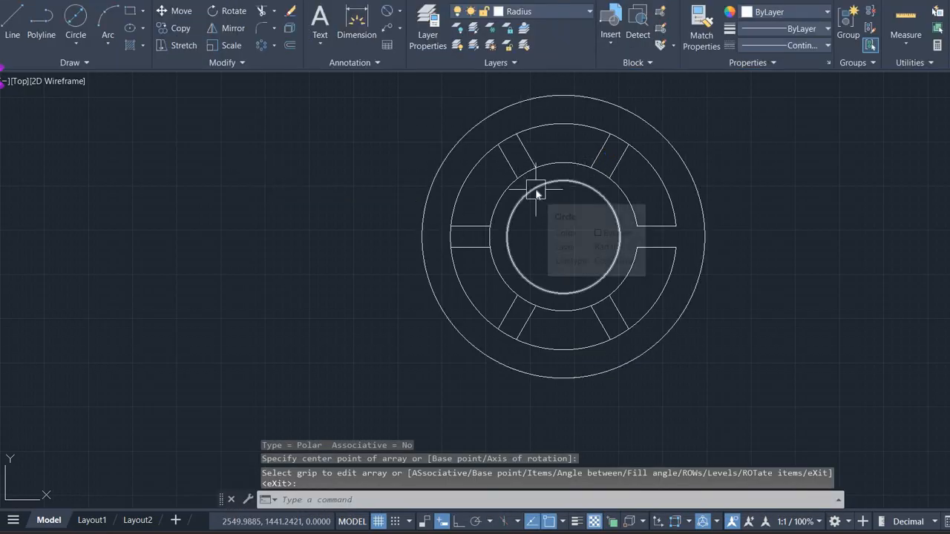
pyautogui.press('Return')
pyautogui.scroll(4, 568, 153)
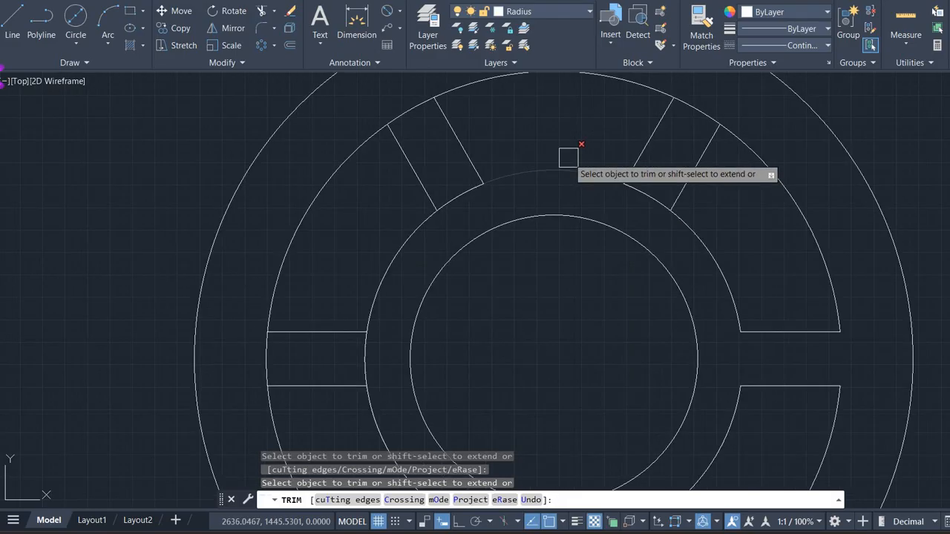
pyautogui.click(643, 181)
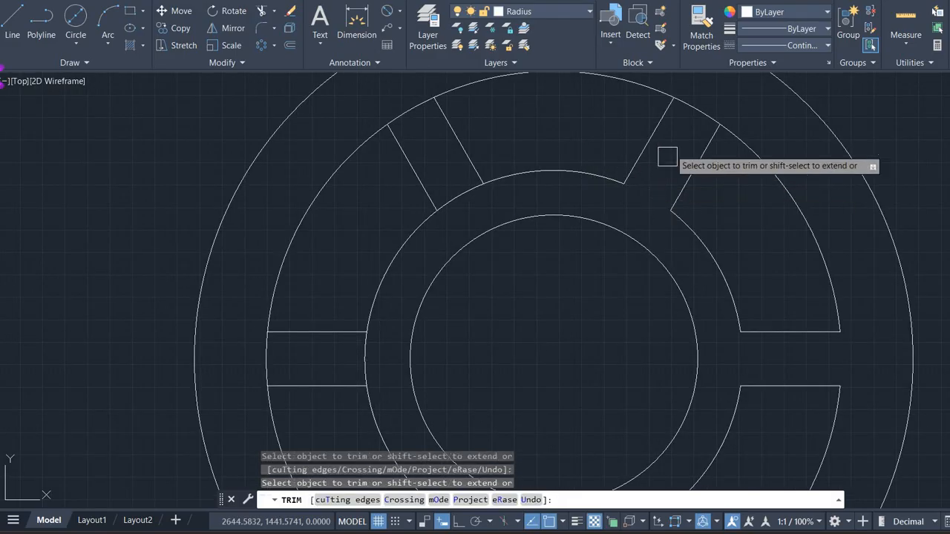
pyautogui.click(408, 112)
pyautogui.click(462, 193)
pyautogui.click(365, 355)
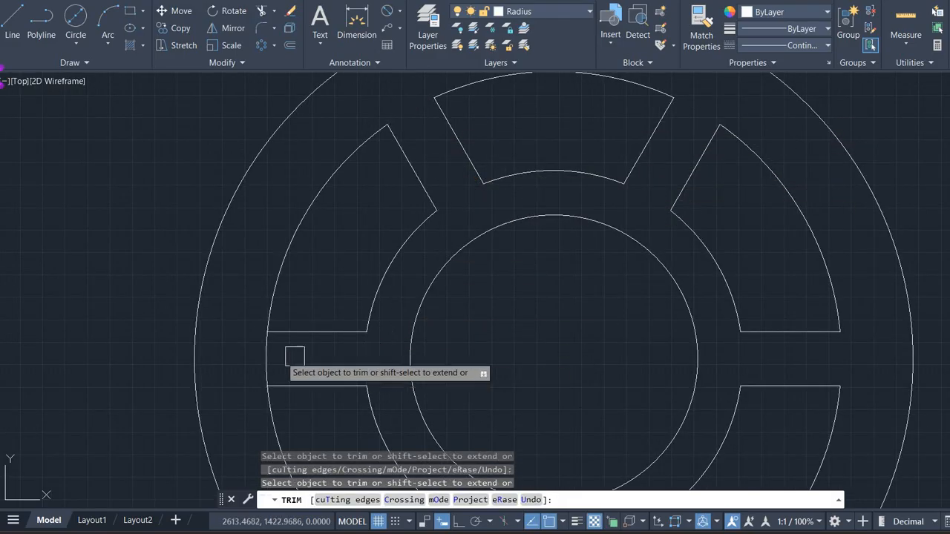
pyautogui.click(270, 357)
# Step: Trim the two middle circles' arcs across the lower-left gap between the slots
pyautogui.scroll(-4, 345, 346)
pyautogui.moveTo(347, 354); pyautogui.dragTo(318, 219, button='middle')
pyautogui.scroll(6, 361, 277)
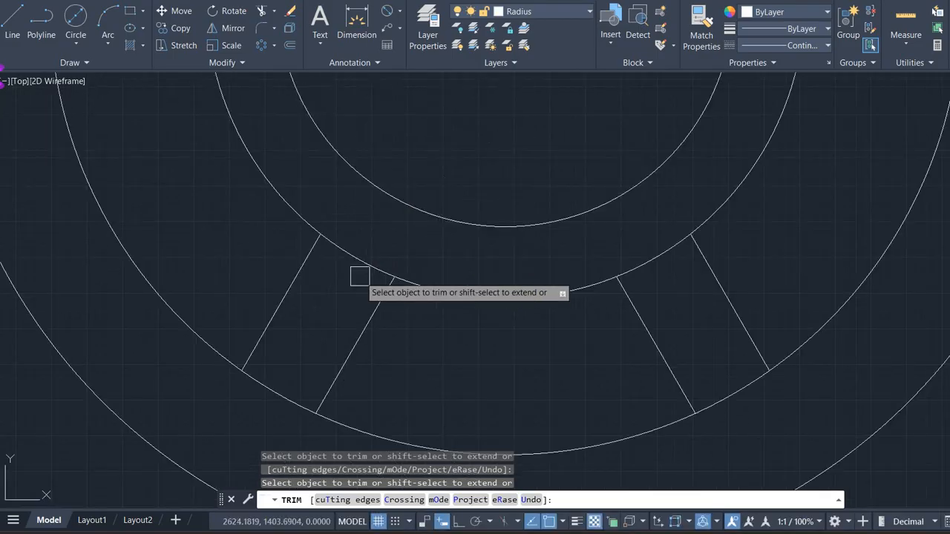
pyautogui.click(363, 263)
pyautogui.click(289, 398)
pyautogui.scroll(-4, 215, 312)
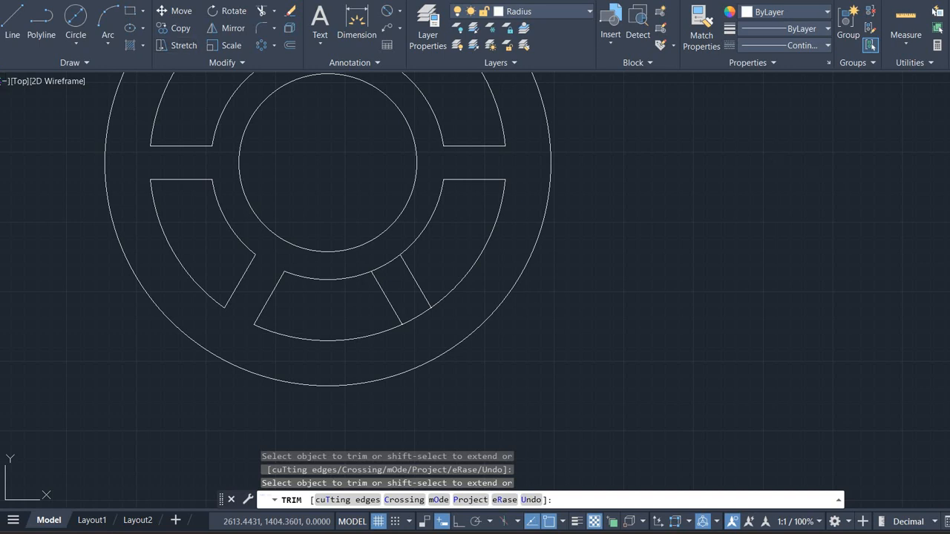
# Step: Trim the two middle circles' arcs across the lower-right gap between the slots and end the trimming
pyautogui.scroll(3, 345, 279)
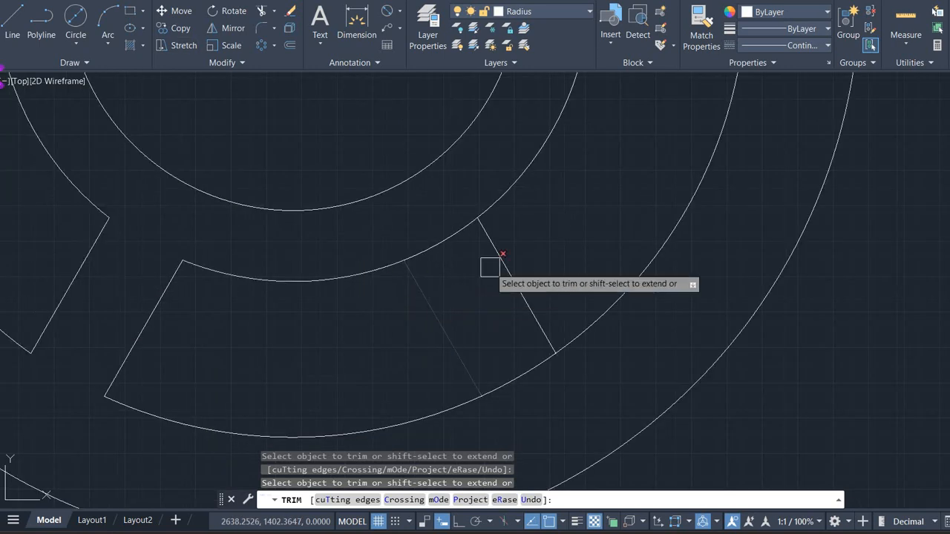
pyautogui.scroll(-4, 555, 295)
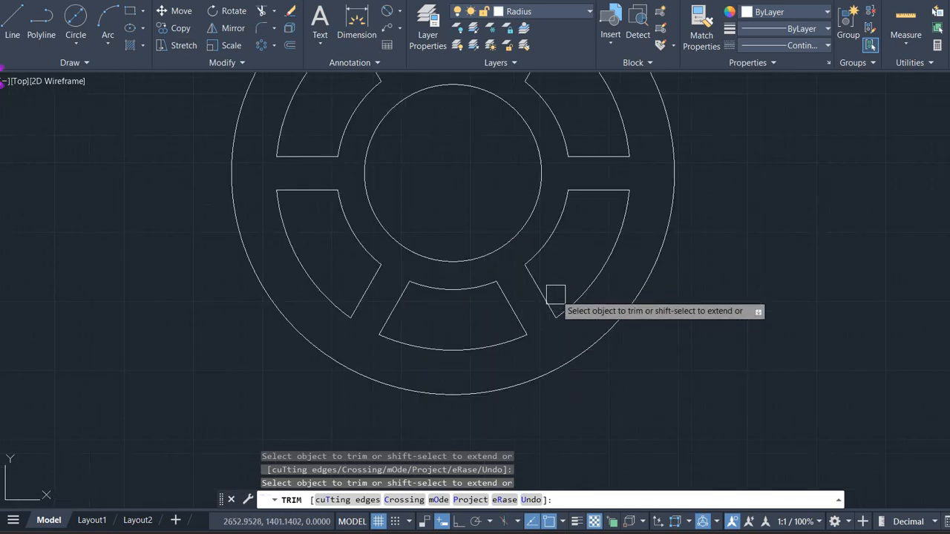
pyautogui.scroll(-3, 515, 213)
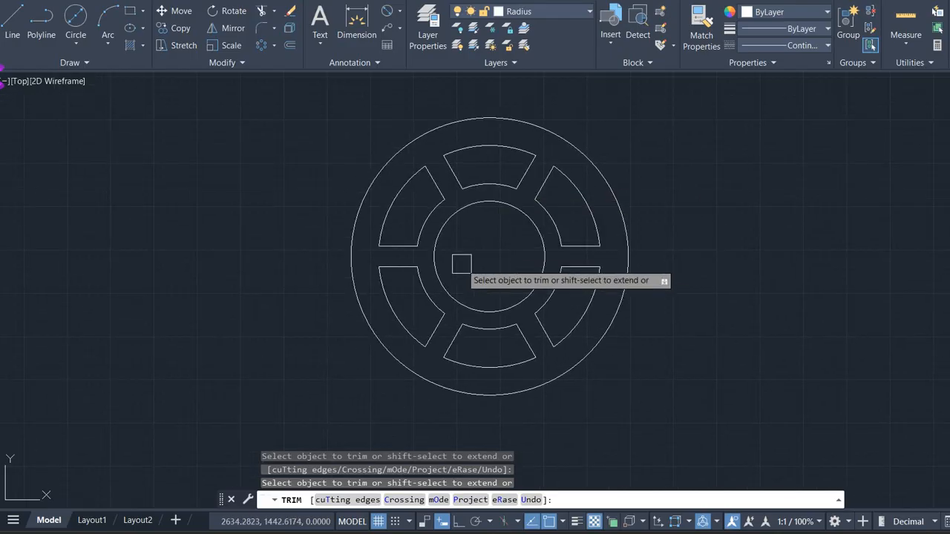
pyautogui.press('Escape')
pyautogui.moveTo(485, 263); pyautogui.dragTo(478, 219, button='middle')
pyautogui.scroll(-2, 485, 238)
# Step: Check the reference image and draw a circle of diameter 30 at the center of the concentric circles
pyautogui.hotkey('alt', 'Tab')
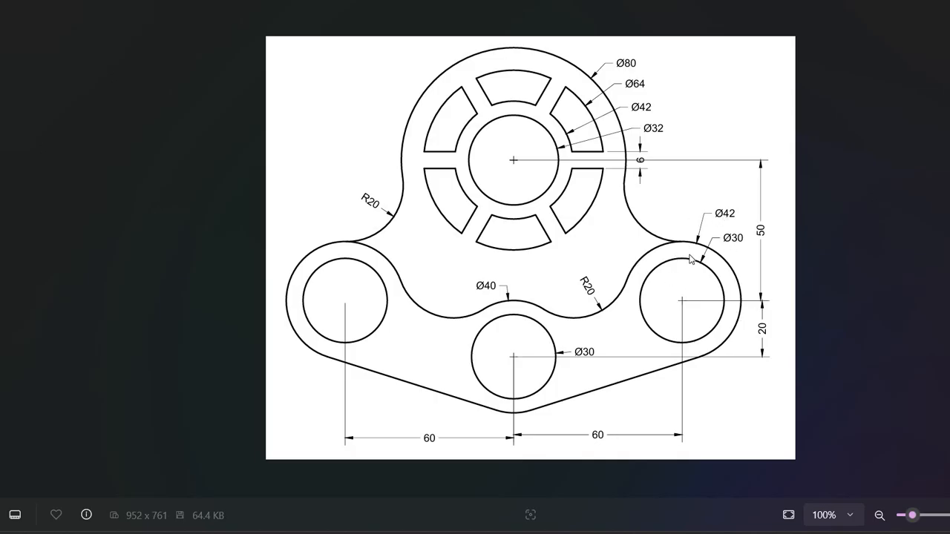
pyautogui.hotkey('alt', 'Tab')
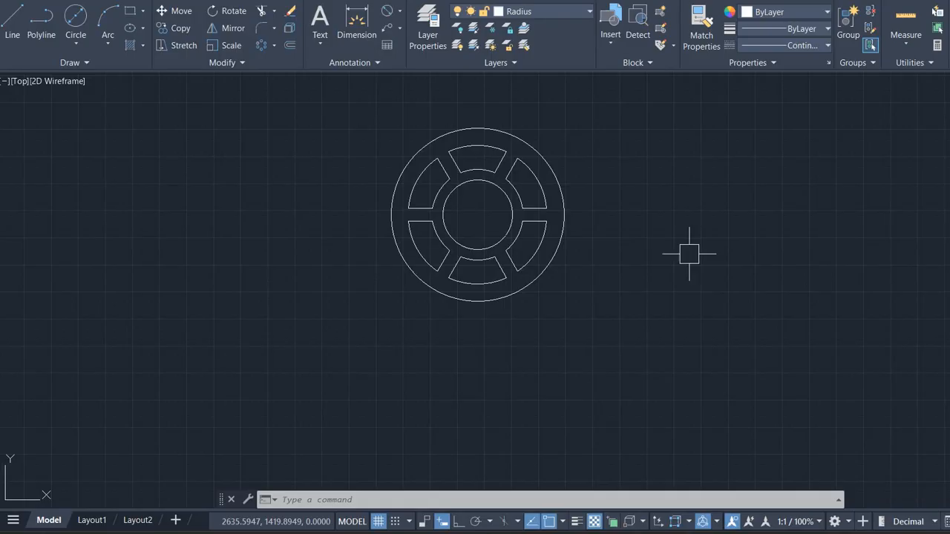
pyautogui.scroll(5, 475, 208)
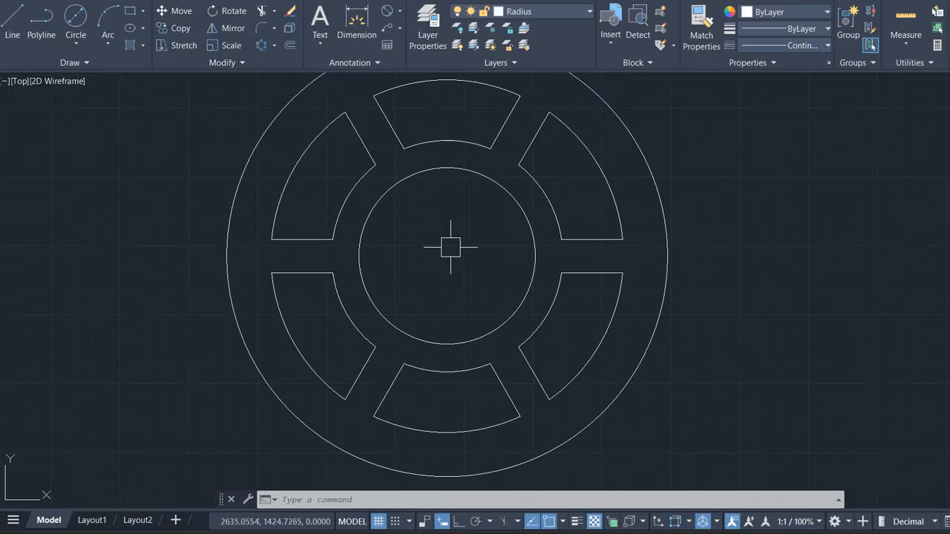
pyautogui.write('c')
pyautogui.press('Return')
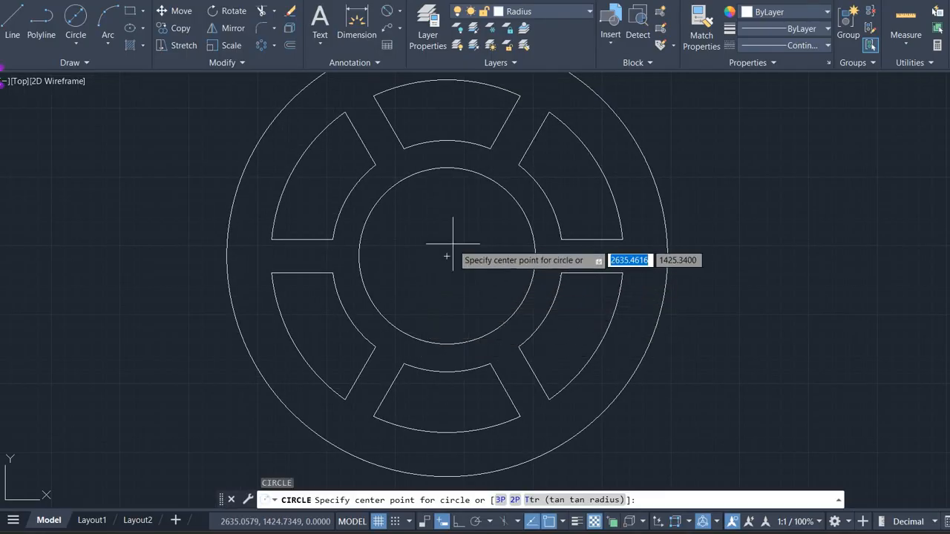
pyautogui.click(447, 256)
pyautogui.write('d')
pyautogui.press('Return')
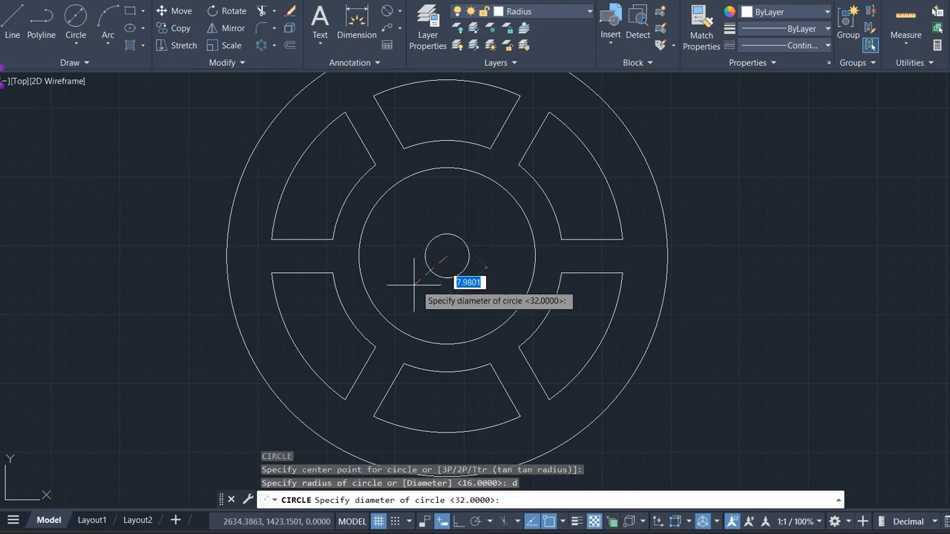
pyautogui.write('30')
pyautogui.press('Return')
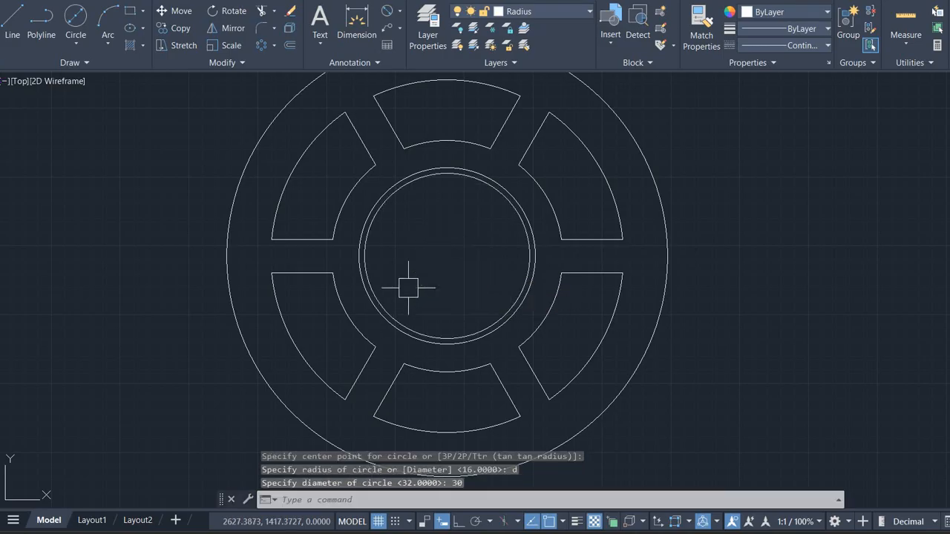
# Step: Move the 30-diameter circle 60 units horizontally to the right from its center, with Ortho on, after checking the spacing in the reference image
pyautogui.click(399, 200)
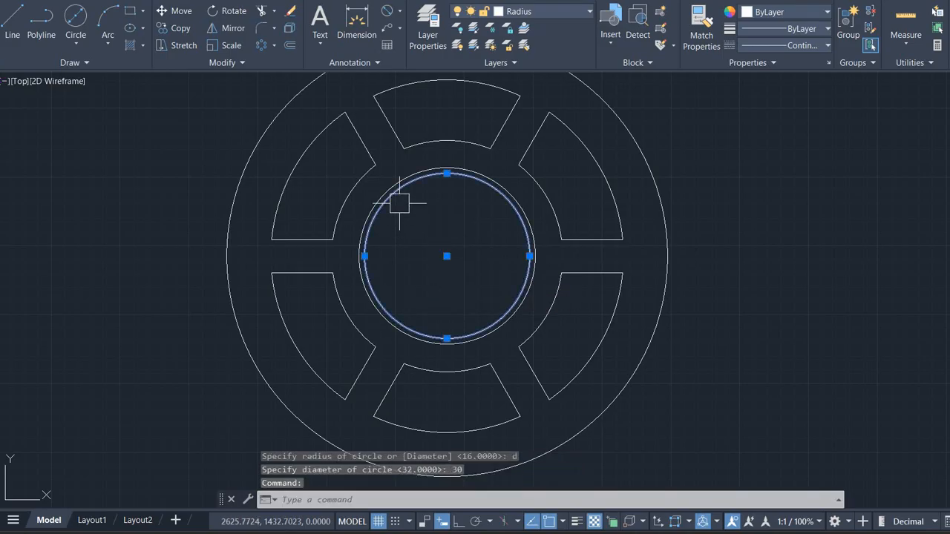
pyautogui.write('M')
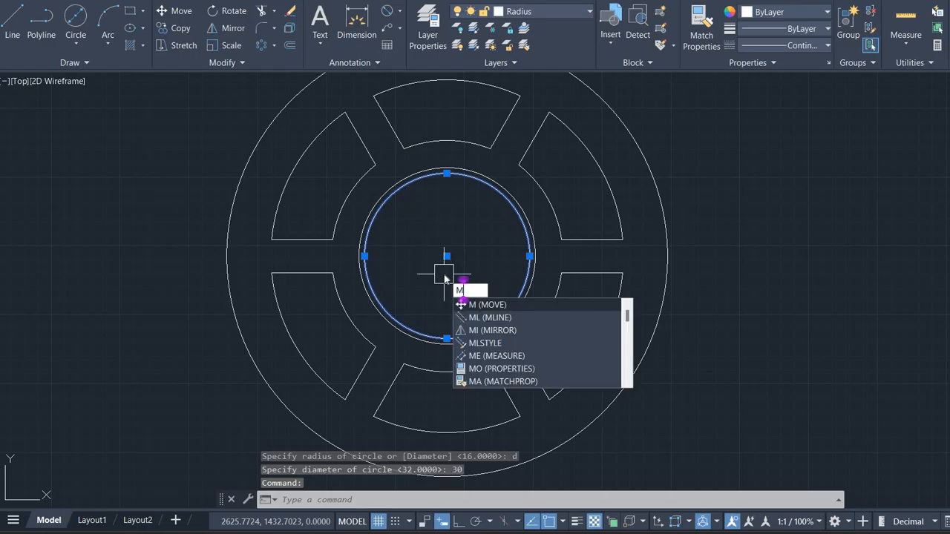
pyautogui.press('Return')
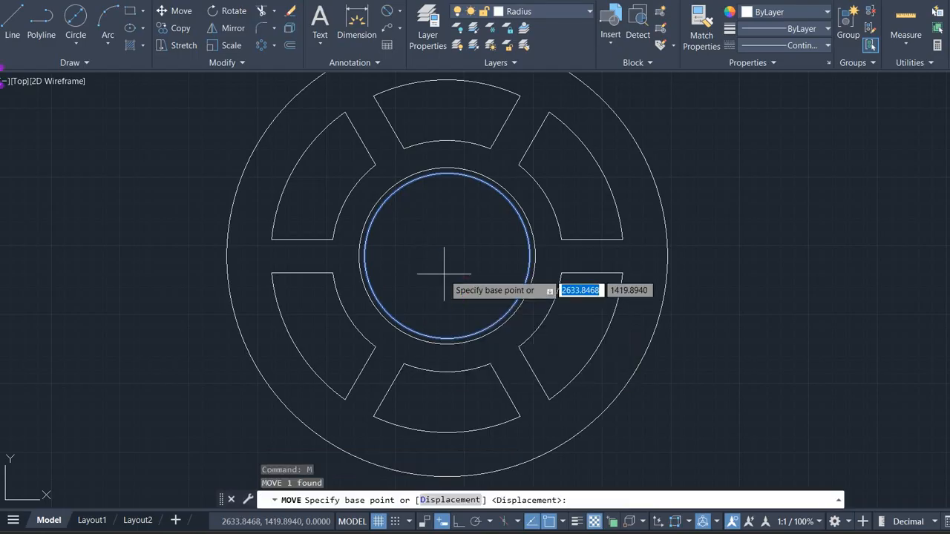
pyautogui.click(447, 256)
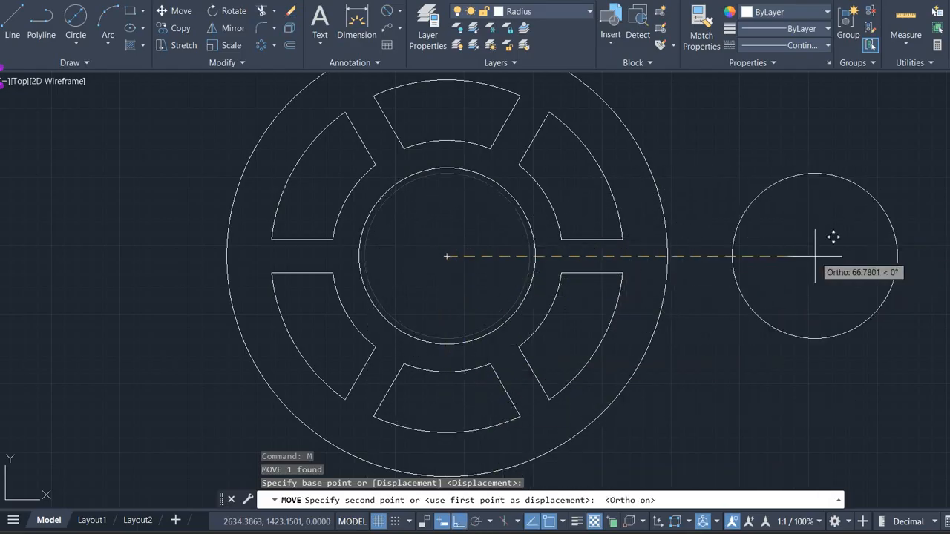
pyautogui.hotkey('alt', 'Tab')
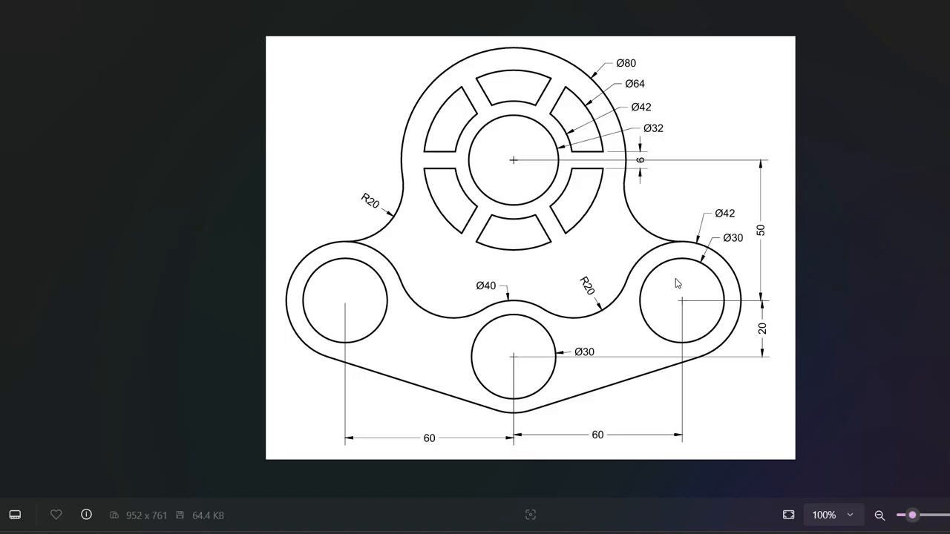
pyautogui.hotkey('alt', 'Tab')
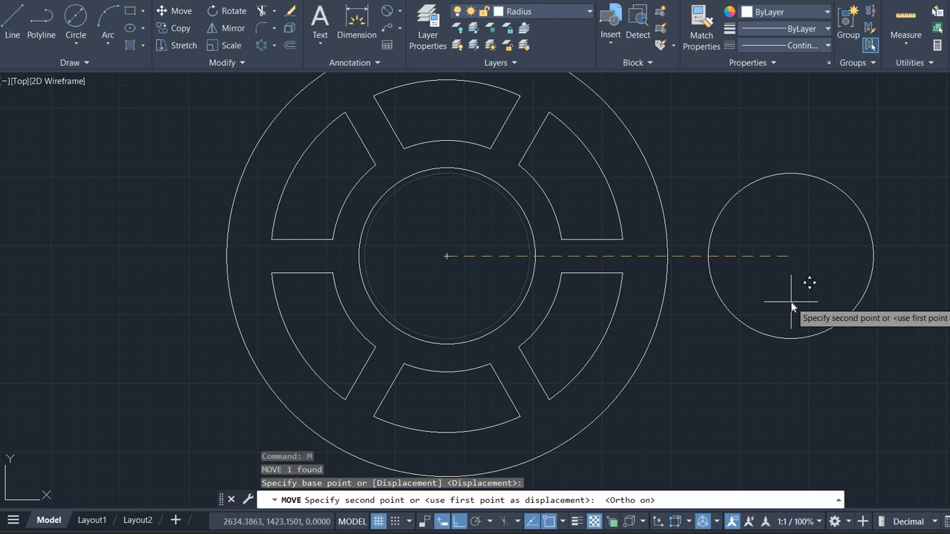
pyautogui.write('60')
pyautogui.press('Return')
pyautogui.scroll(-5, 795, 357)
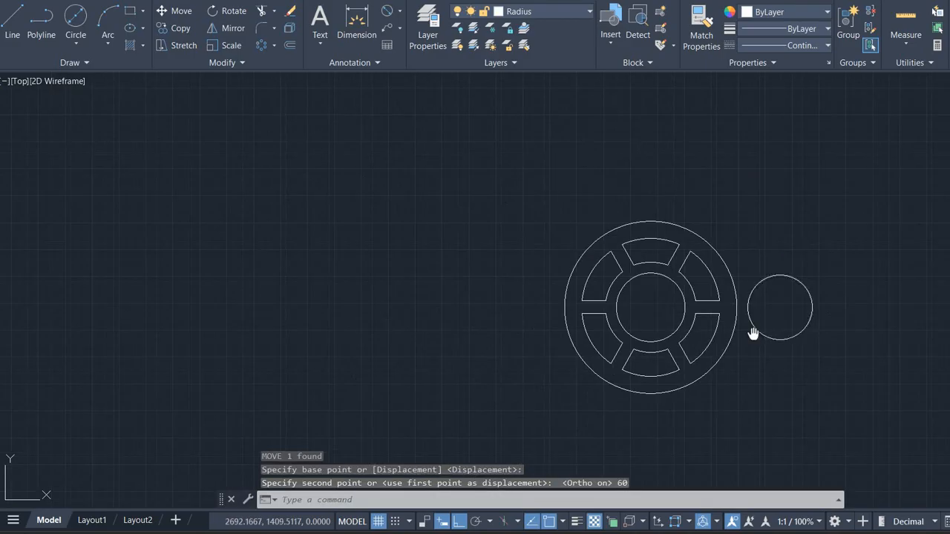
# Step: Move the 30-diameter circle 50 units straight down from its center
pyautogui.moveTo(753, 329)
pyautogui.mouseDown(button='middle')
pyautogui.moveTo(392, 218)
pyautogui.moveTo(434, 223)
pyautogui.moveTo(342, 223)
pyautogui.mouseUp(button='middle')
pyautogui.scroll(3, 388, 221)
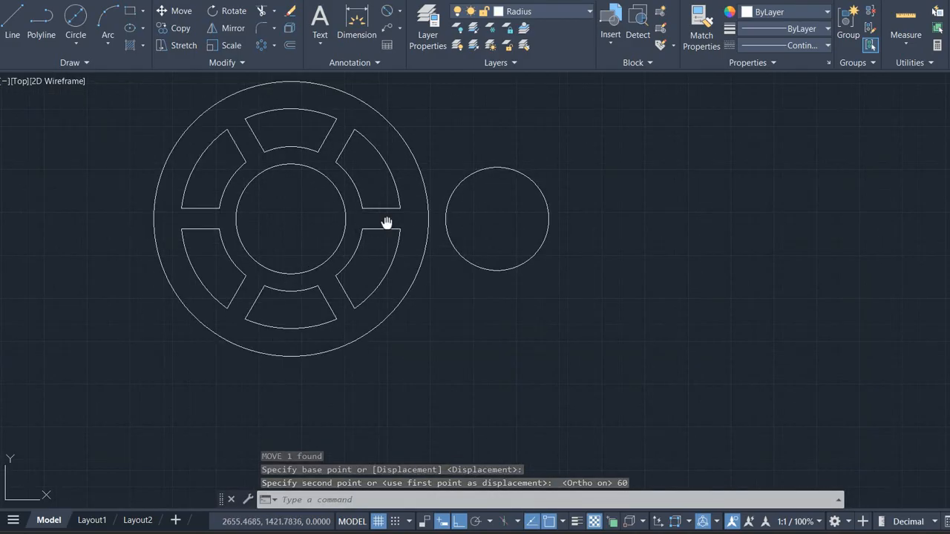
pyautogui.click(605, 178)
pyautogui.click(486, 247)
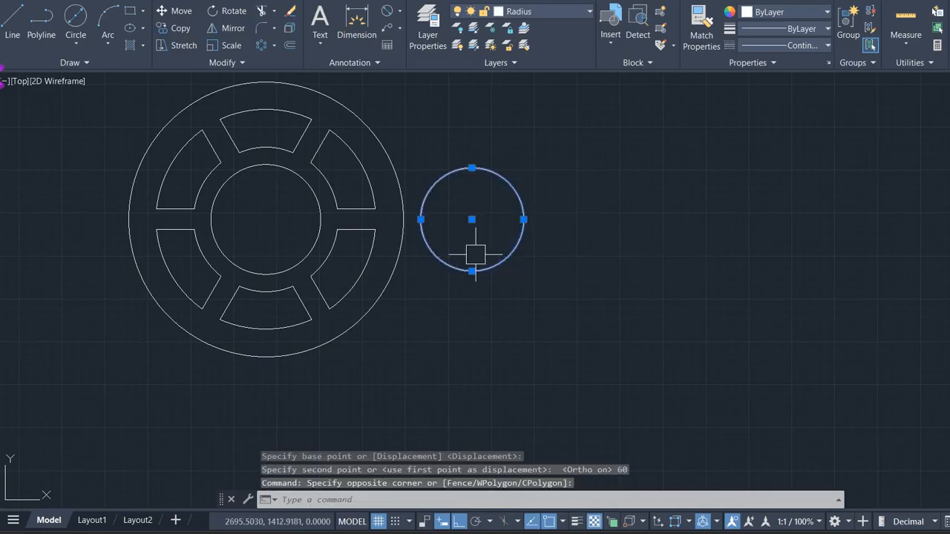
pyautogui.write('m')
pyautogui.press('Return')
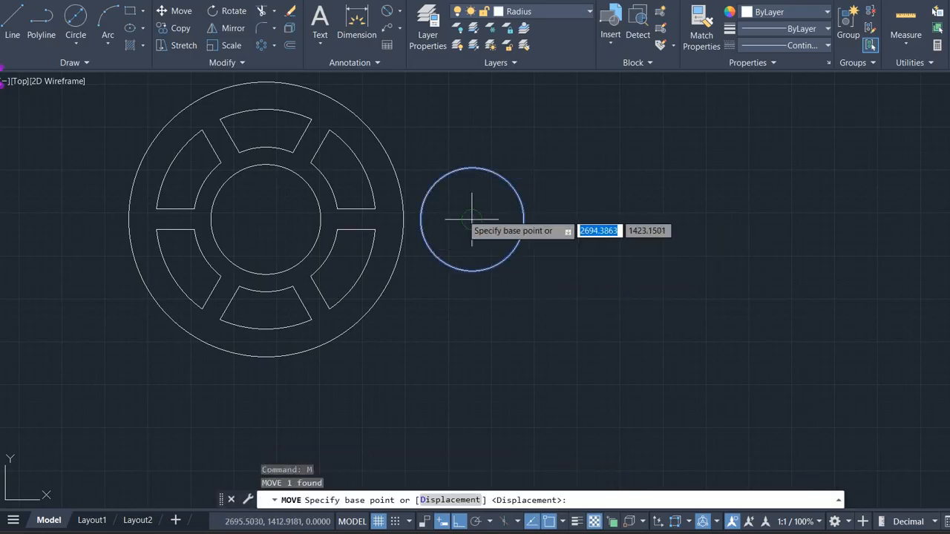
pyautogui.click(472, 220)
pyautogui.write('50')
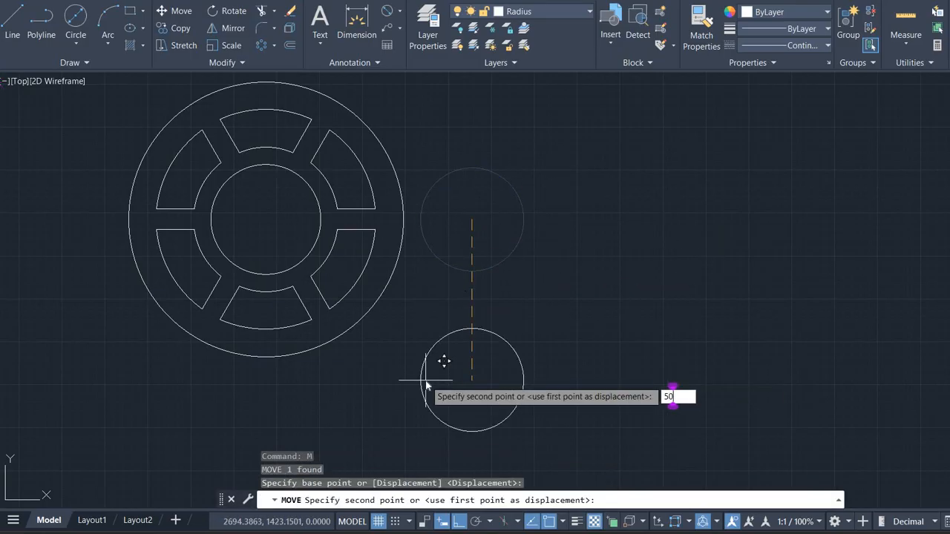
pyautogui.press('Return')
pyautogui.scroll(-1, 497, 346)
pyautogui.moveTo(498, 324); pyautogui.dragTo(700, 260, button='middle')
# Step: Check the reference image and draw a circle of diameter 42 concentric with the lower-right 30-diameter circle
pyautogui.hotkey('alt', 'Tab')
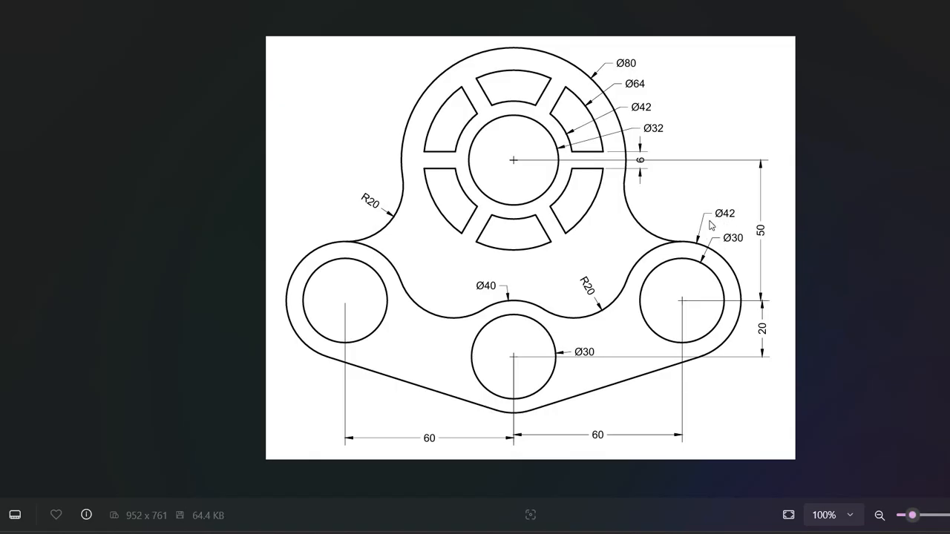
pyautogui.hotkey('alt', 'Tab')
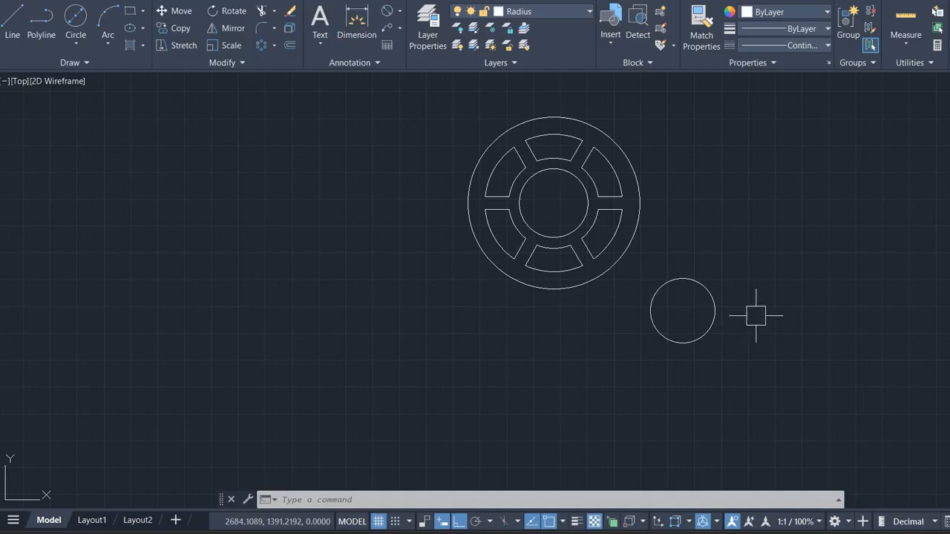
pyautogui.press('Return')
pyautogui.click(682, 311)
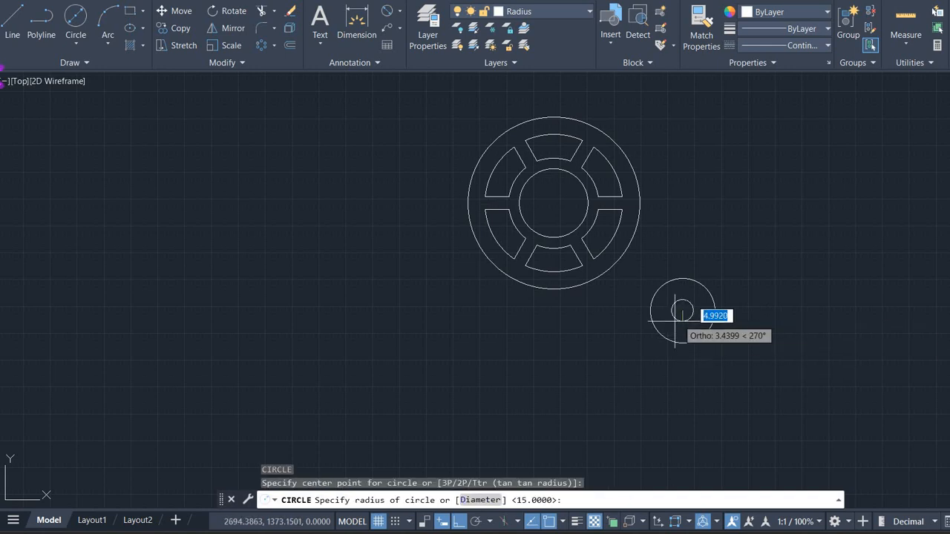
pyautogui.write('d')
pyautogui.press('Return')
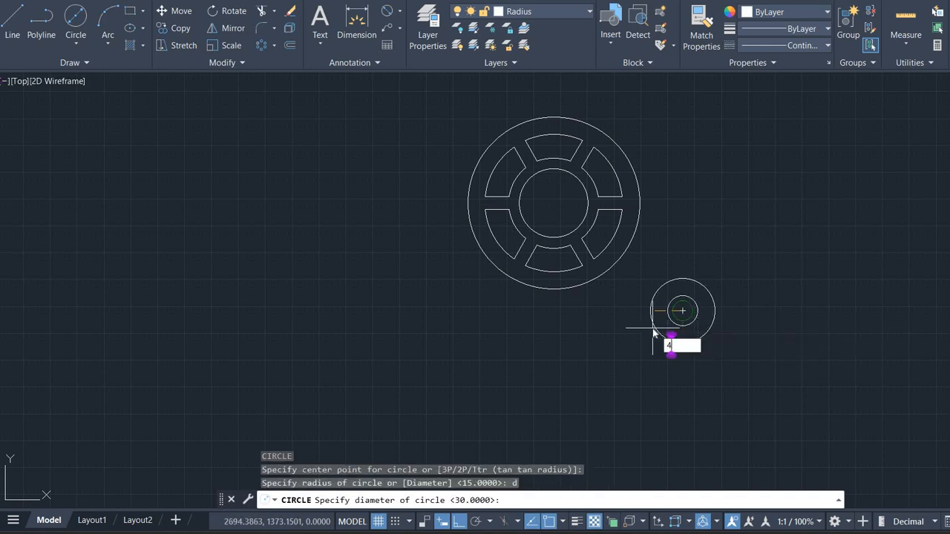
pyautogui.write('42')
pyautogui.press('Return')
# Step: Move the two lower-right concentric circles 120 units horizontally to the left, using their center as base point
pyautogui.click(780, 275)
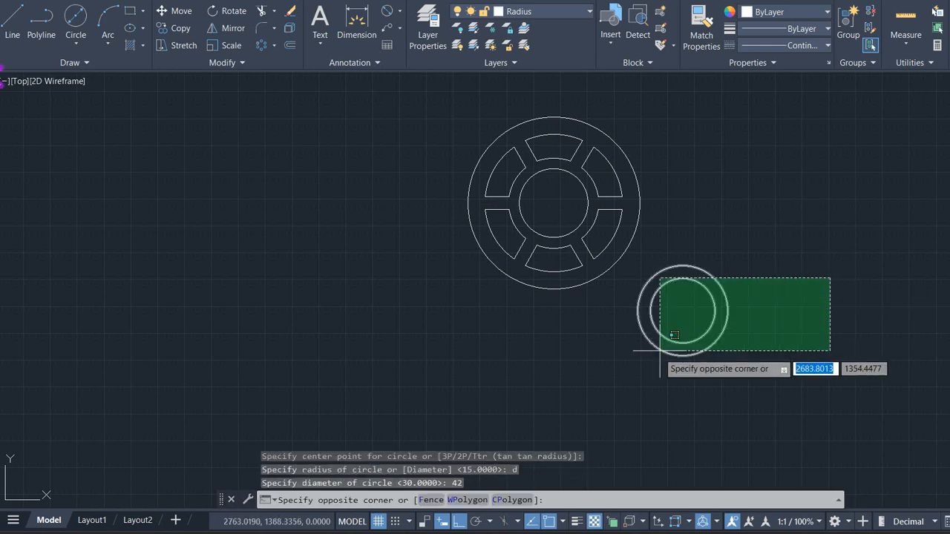
pyautogui.click(651, 356)
pyautogui.hotkey('alt', 'Tab')
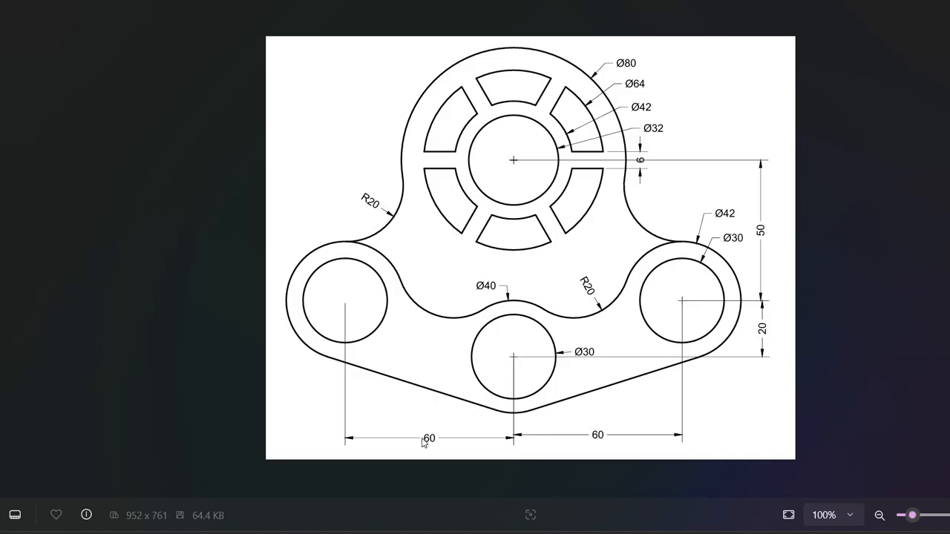
pyautogui.hotkey('alt', 'Tab')
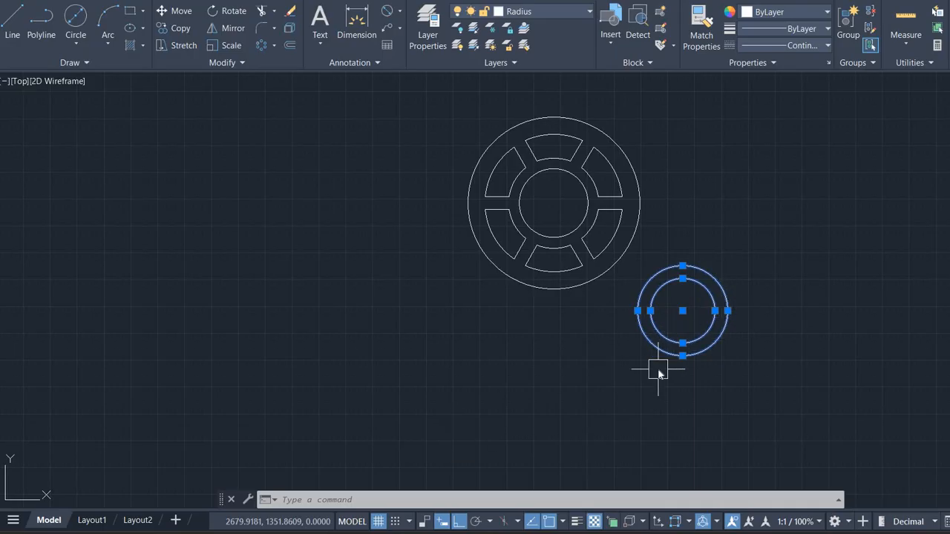
pyautogui.write('m')
pyautogui.press('Return')
pyautogui.click(682, 312)
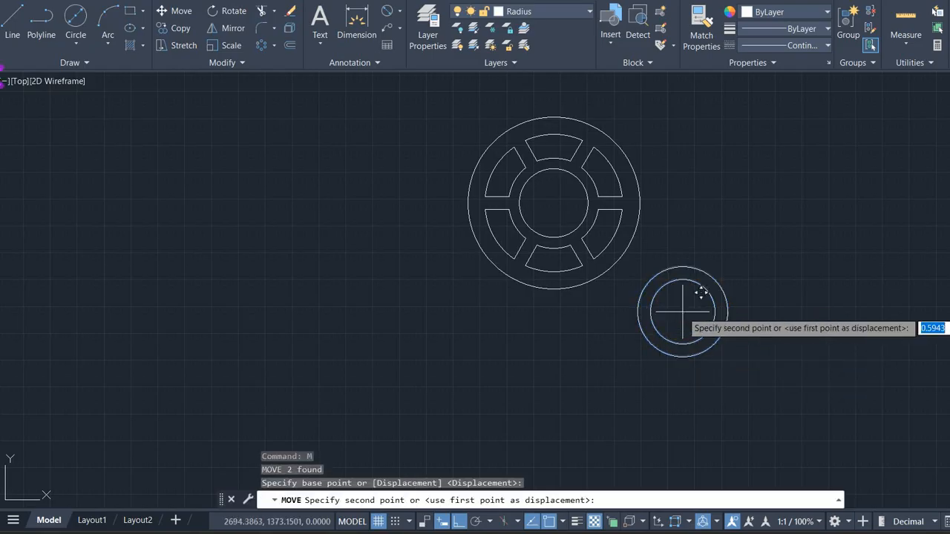
pyautogui.write('120')
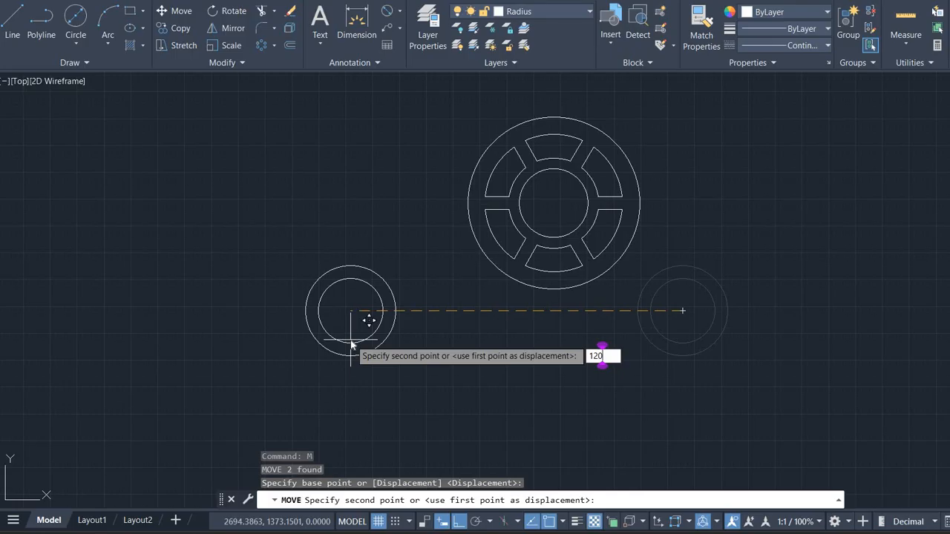
pyautogui.press('Return')
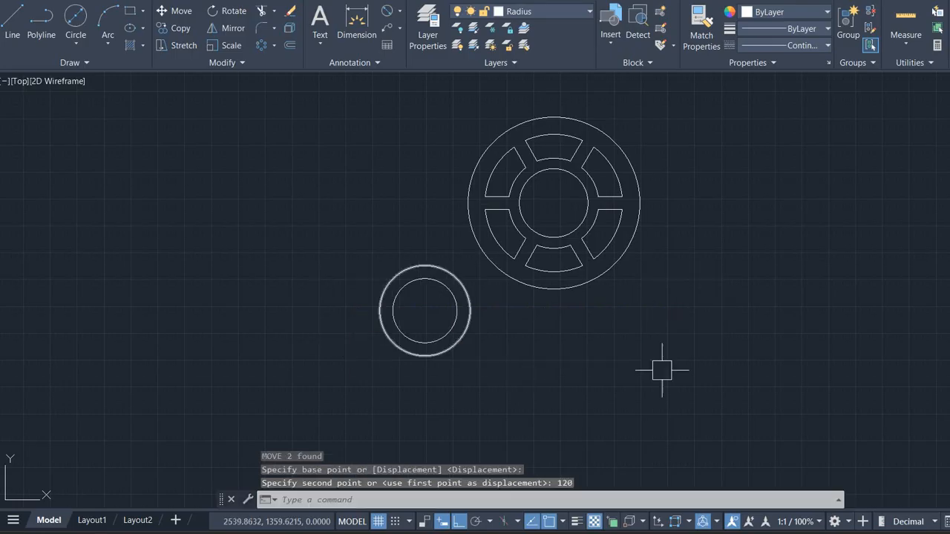
# Step: Copy the two lower-left concentric circles 120 units horizontally to the right from their center
pyautogui.click(662, 370)
pyautogui.click(266, 337)
pyautogui.write('co')
pyautogui.press('Return')
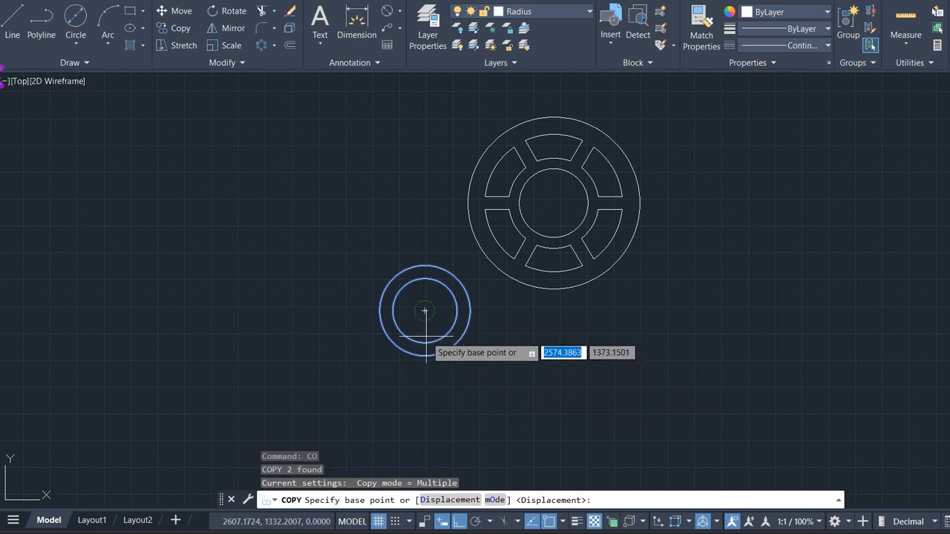
pyautogui.click(424, 310)
pyautogui.write('12')
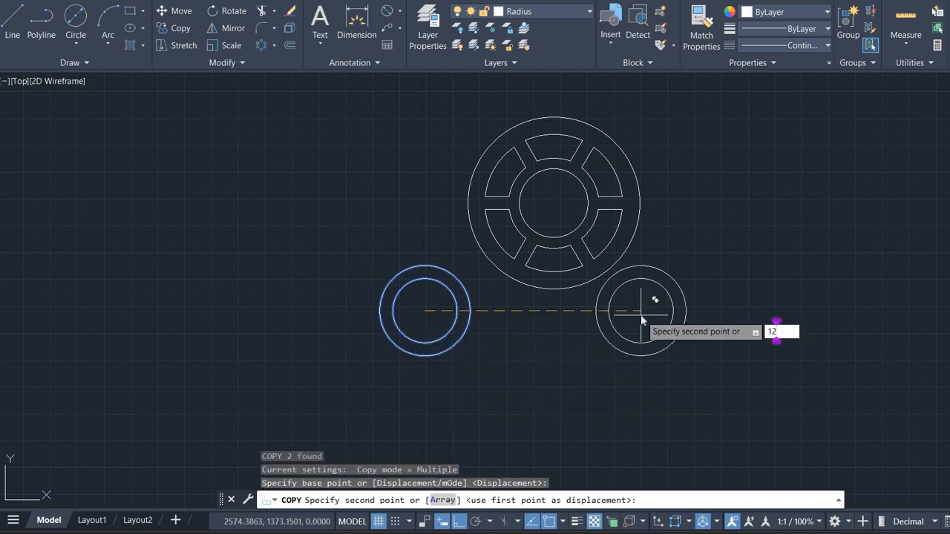
pyautogui.write('0')
pyautogui.press('Return')
pyautogui.press('Escape')
# Step: Check the vertical distance from the upper circles' center to the lower-right circles' center with a temporary linear dimension
pyautogui.scroll(-4, 550, 343)
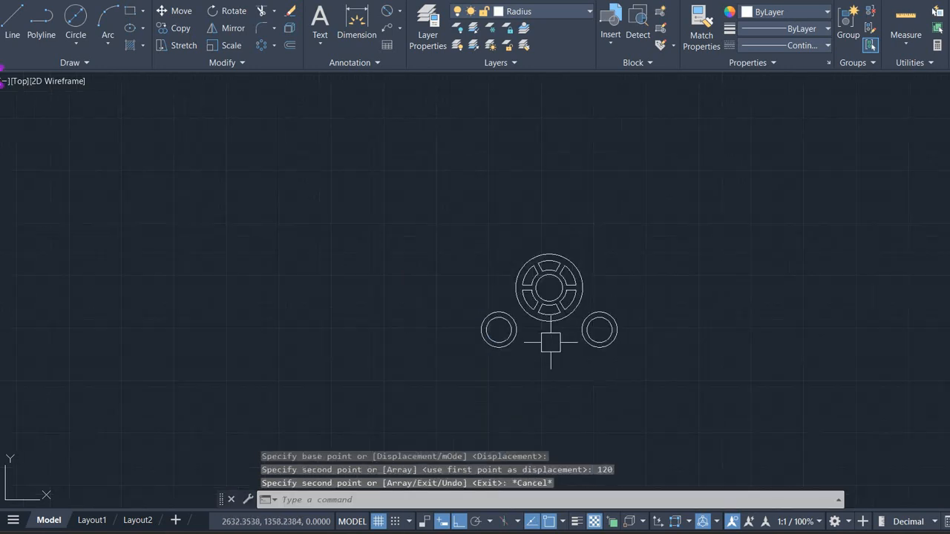
pyautogui.moveTo(550, 342); pyautogui.dragTo(440, 297, button='middle')
pyautogui.scroll(5, 443, 301)
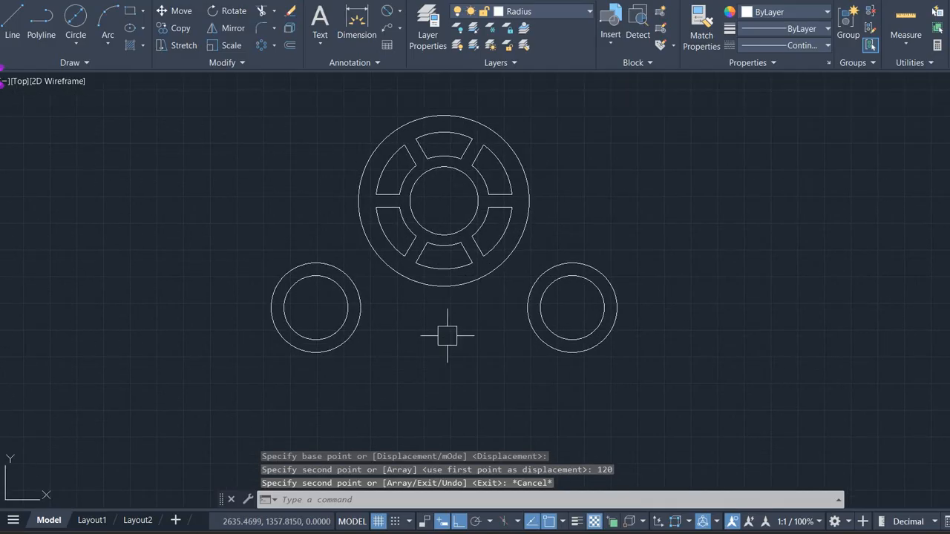
pyautogui.write('dli')
pyautogui.press('Return')
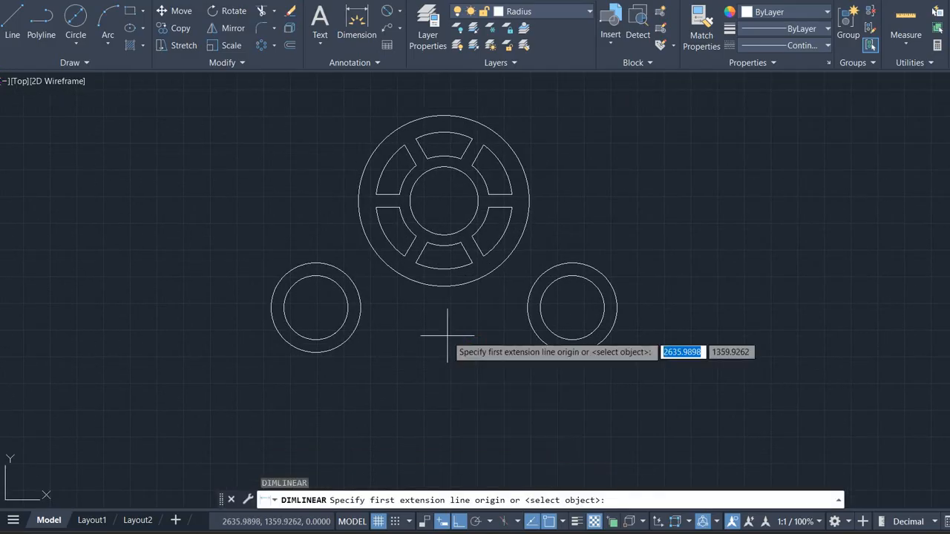
pyautogui.click(444, 200)
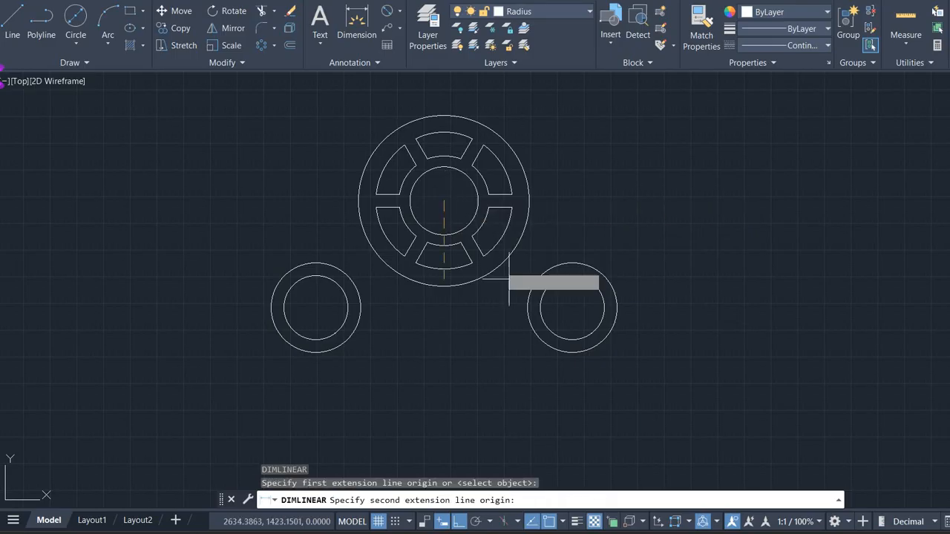
pyautogui.click(572, 306)
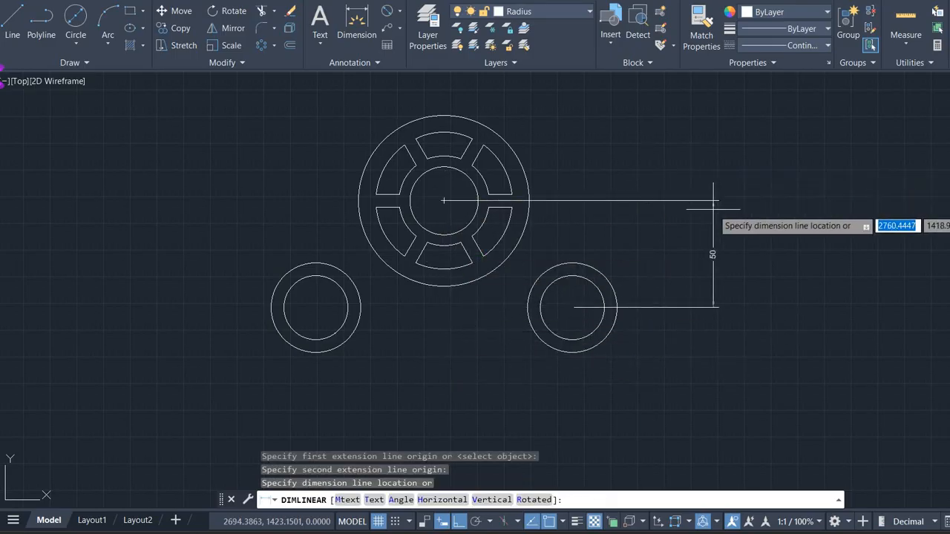
pyautogui.press('Escape')
# Step: Check the vertical distance from the upper circles' center to the lower-left circles' center with a temporary linear dimension
pyautogui.press('space')
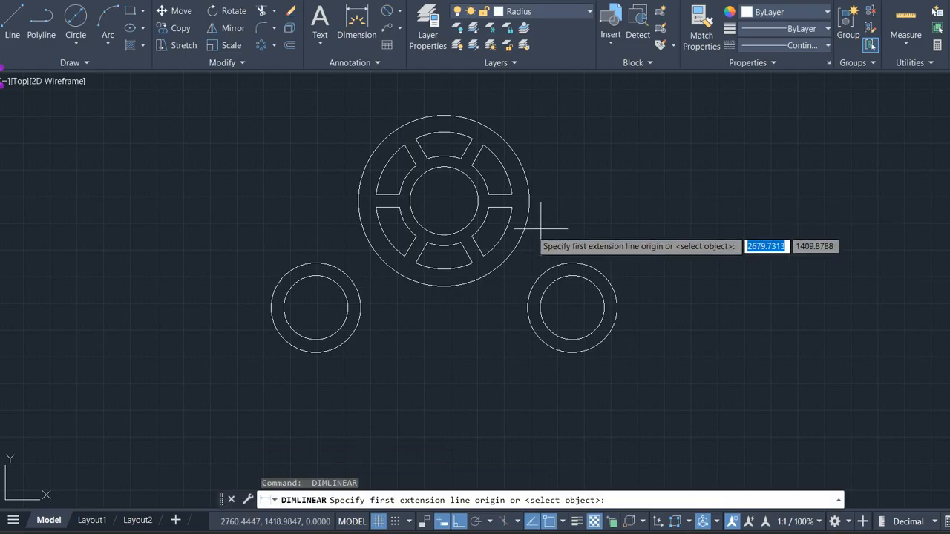
pyautogui.click(444, 201)
pyautogui.click(316, 307)
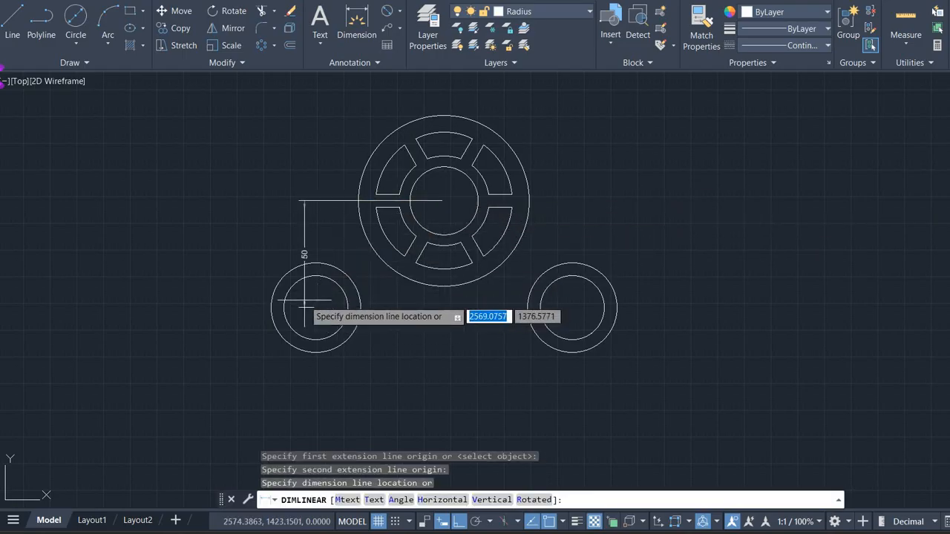
pyautogui.press('Escape')
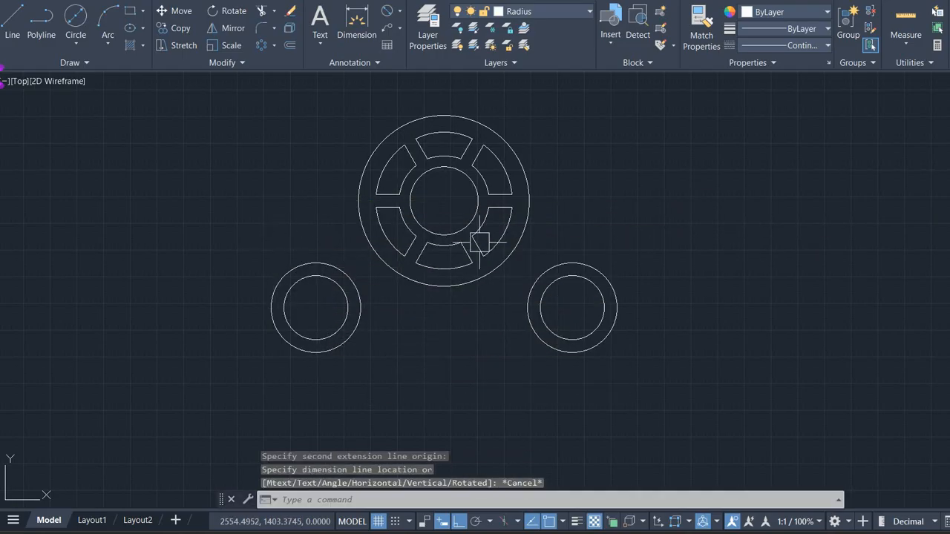
# Step: Check the reference image and copy the lower-right 30-diameter circle 60 units horizontally to the left from its center
pyautogui.scroll(-2, 466, 294)
pyautogui.hotkey('alt', 'Tab')
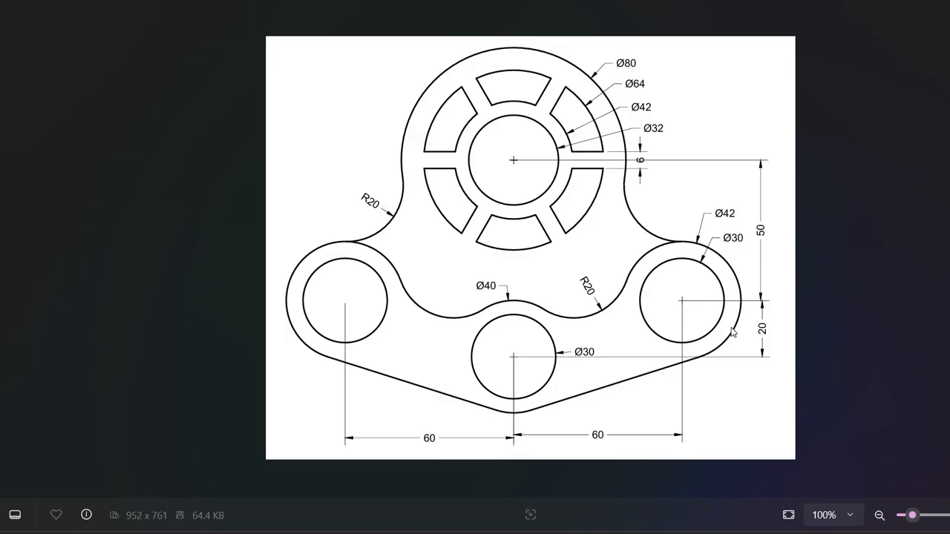
pyautogui.hotkey('alt', 'Tab')
pyautogui.scroll(4, 556, 265)
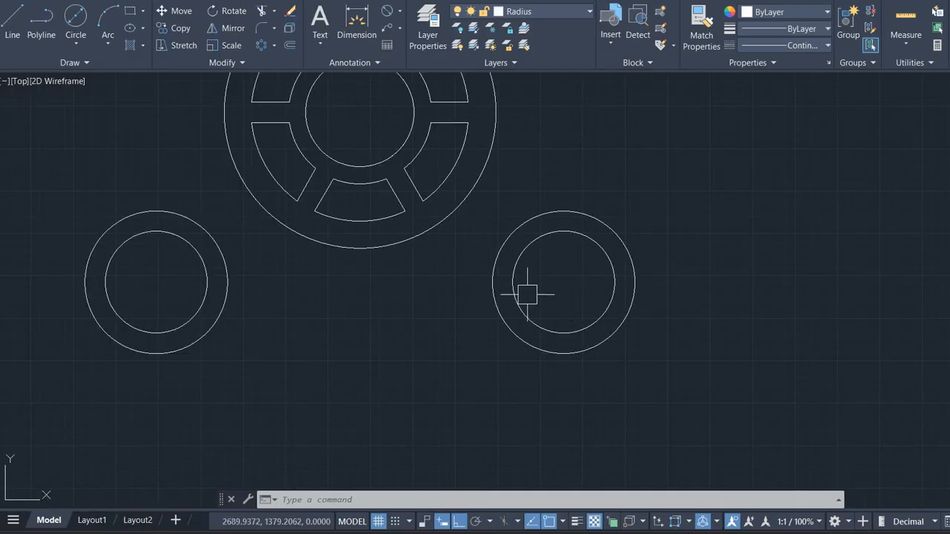
pyautogui.click(596, 321)
pyautogui.write('co')
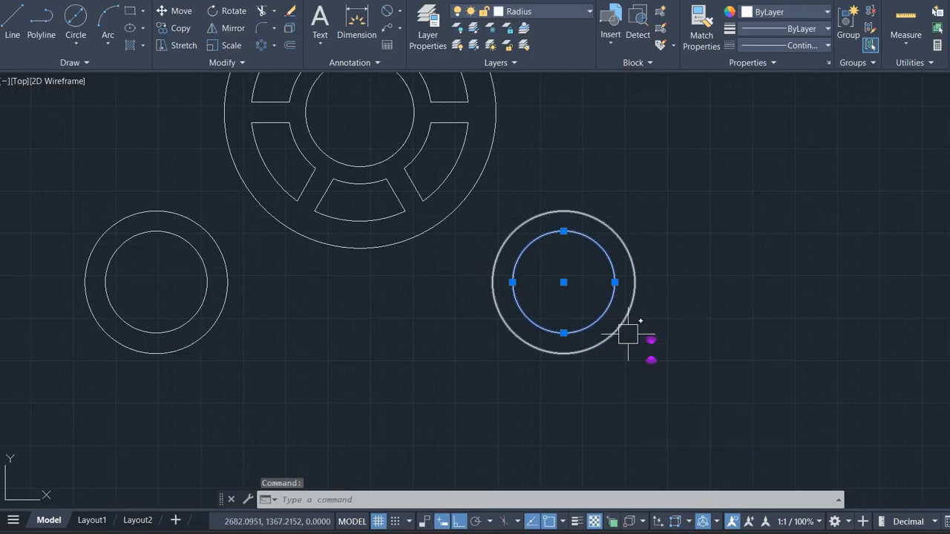
pyautogui.press('Return')
pyautogui.click(563, 282)
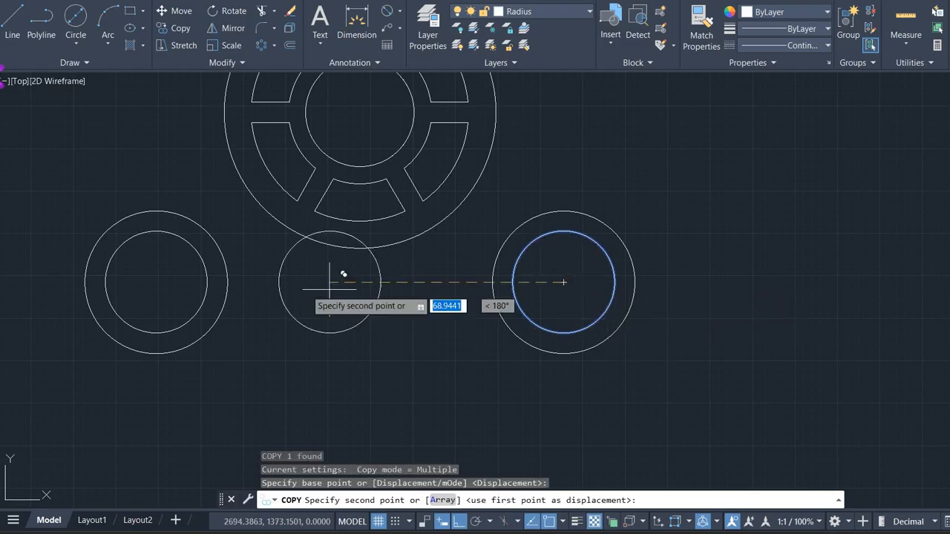
pyautogui.write('60')
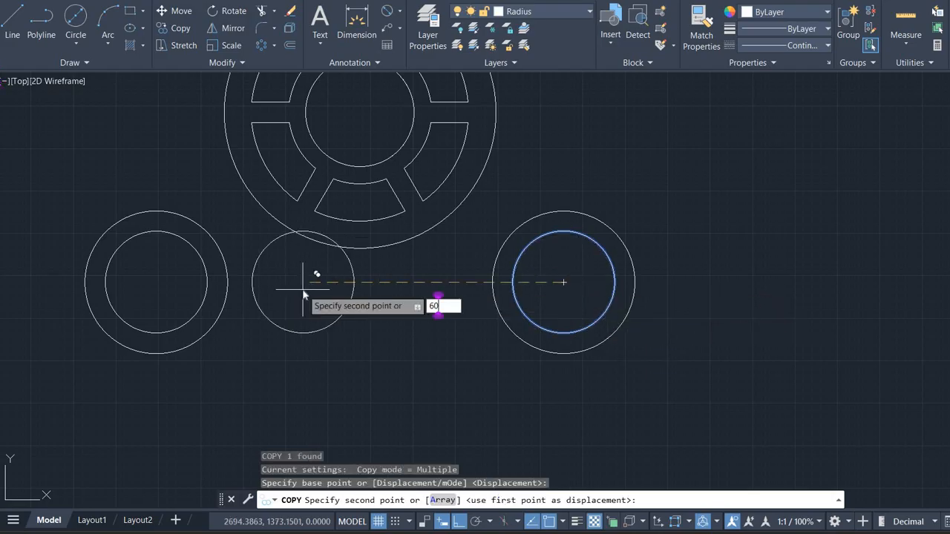
pyautogui.press('Return')
pyautogui.press('Escape')
# Step: Move the copied middle 30-diameter circle 20 units straight down from its center, checking the offset in the reference image
pyautogui.click(361, 326)
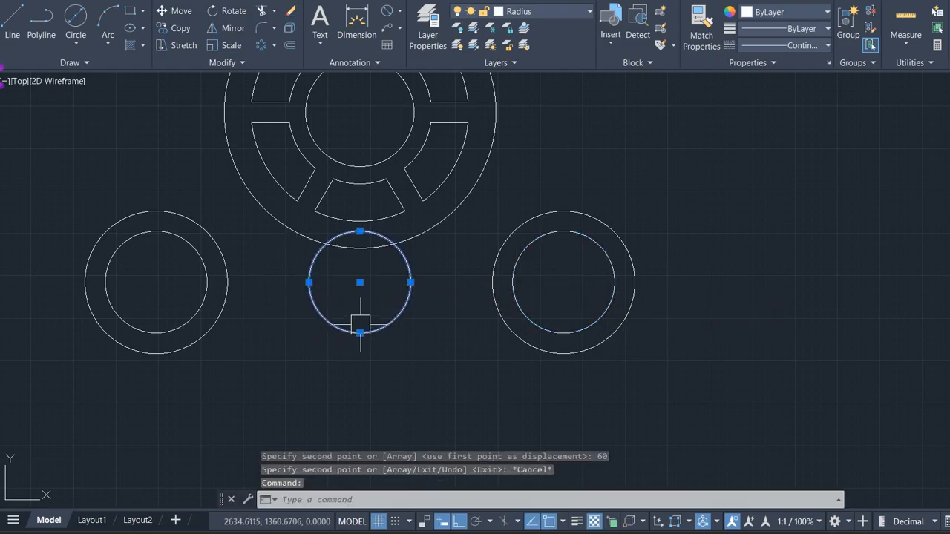
pyautogui.write('m')
pyautogui.press('Return')
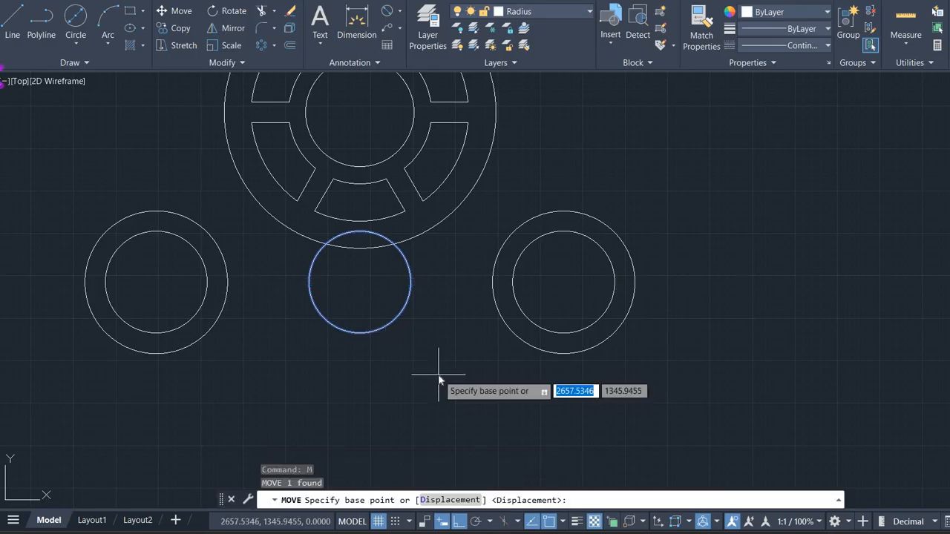
pyautogui.hotkey('alt', 'Tab')
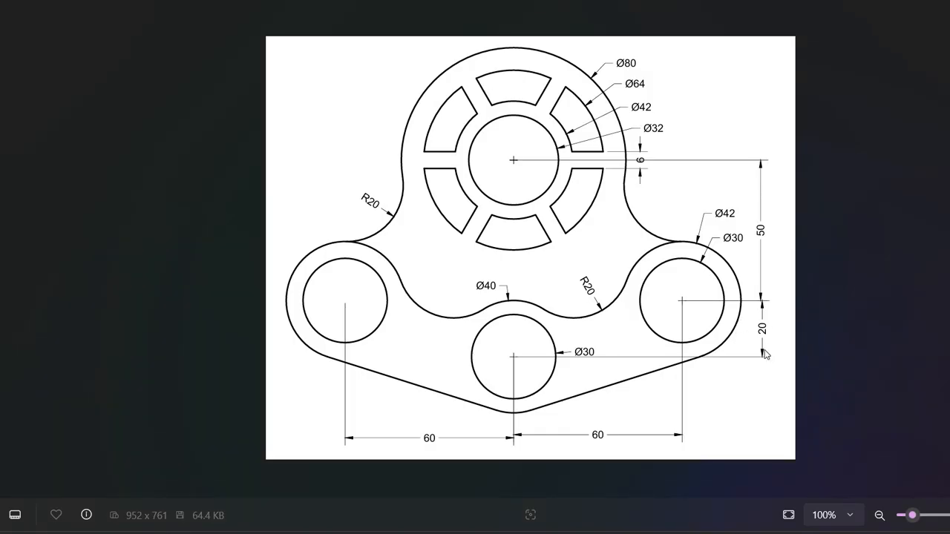
pyautogui.hotkey('alt', 'Tab')
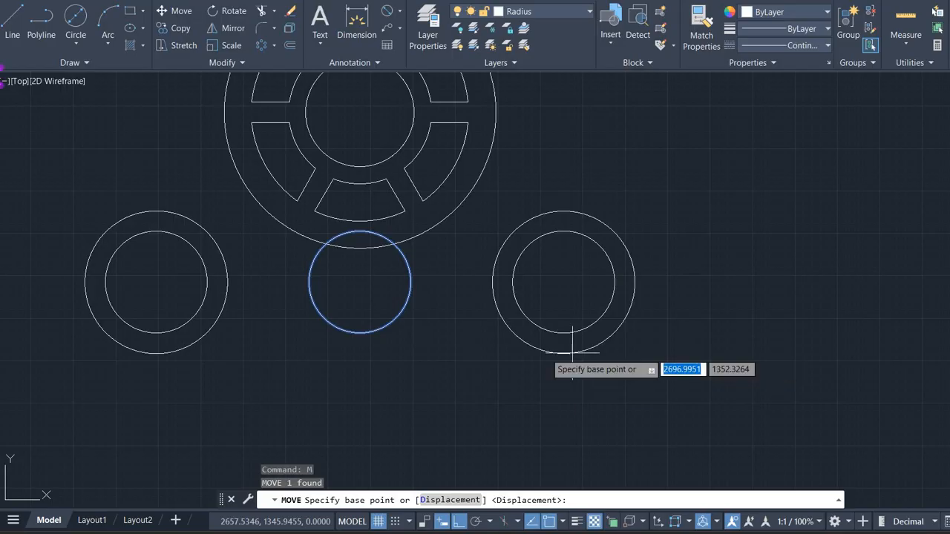
pyautogui.click(360, 282)
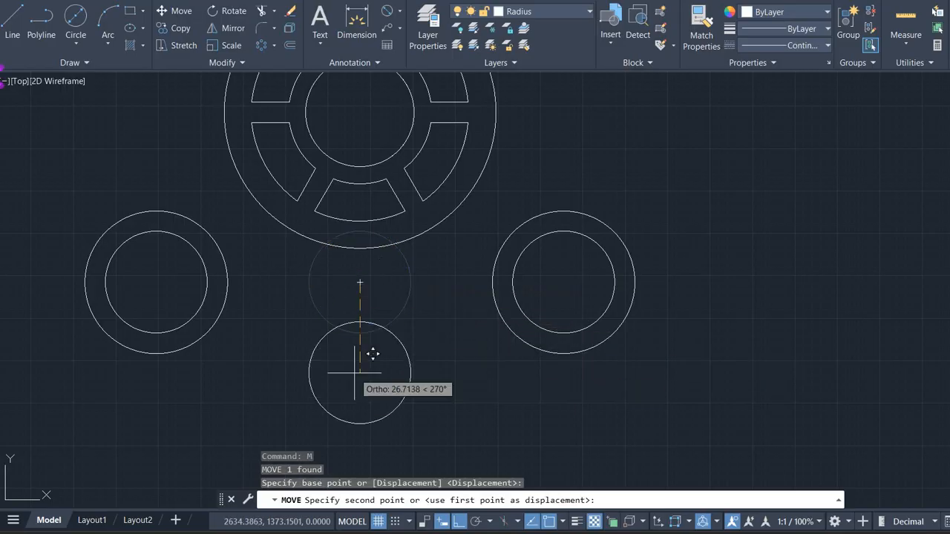
pyautogui.write('20')
pyautogui.press('Return')
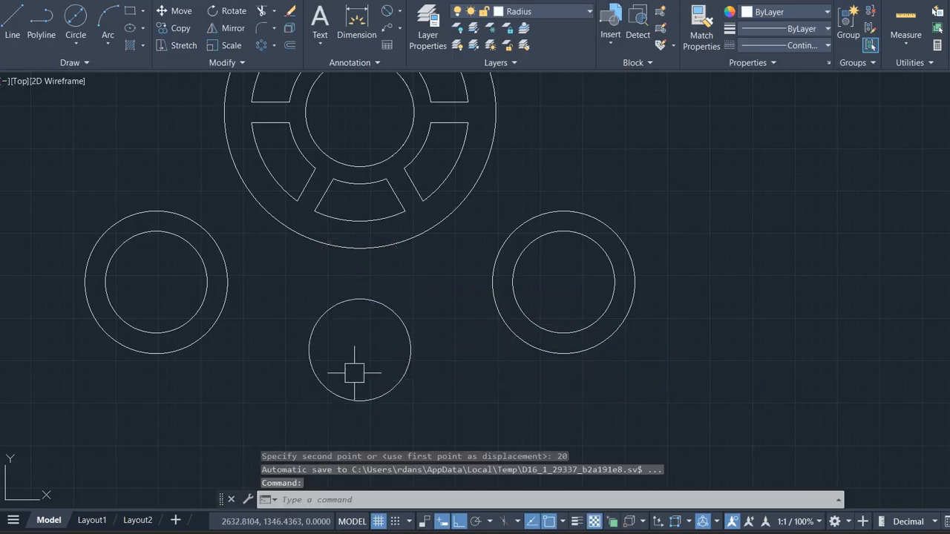
# Step: Check the reference image and draw a circle of diameter 40 concentric with the bottom middle 30-diameter circle
pyautogui.hotkey('alt', 'Tab')
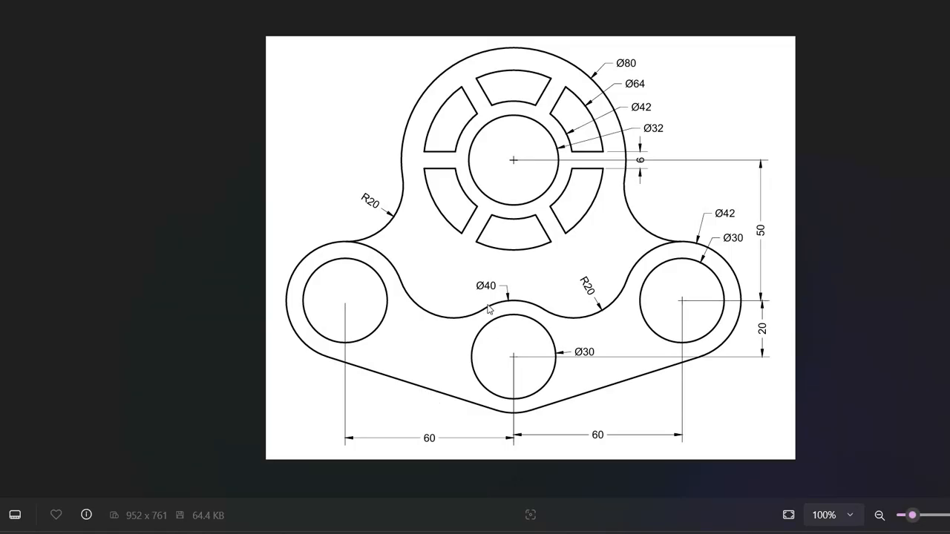
pyautogui.hotkey('alt', 'Tab')
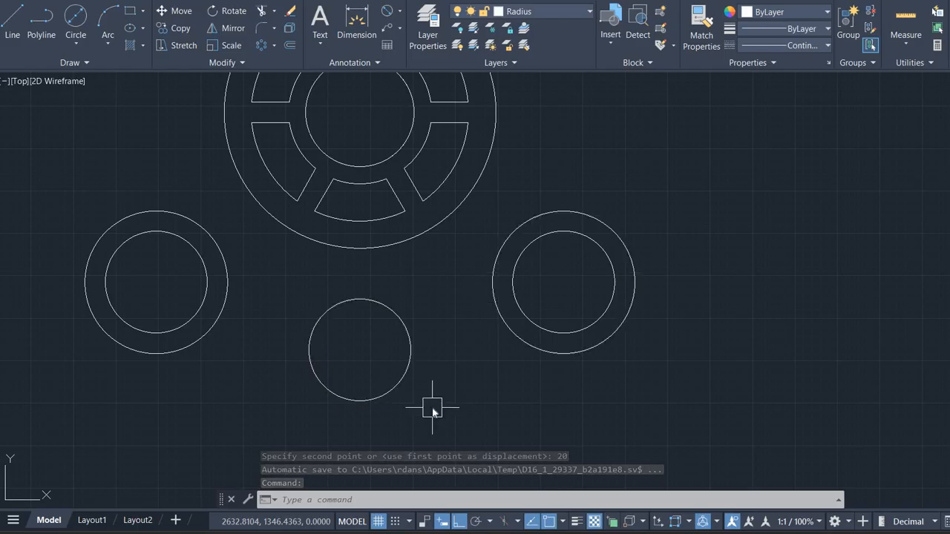
pyautogui.write('c')
pyautogui.press('Return')
pyautogui.click(360, 350)
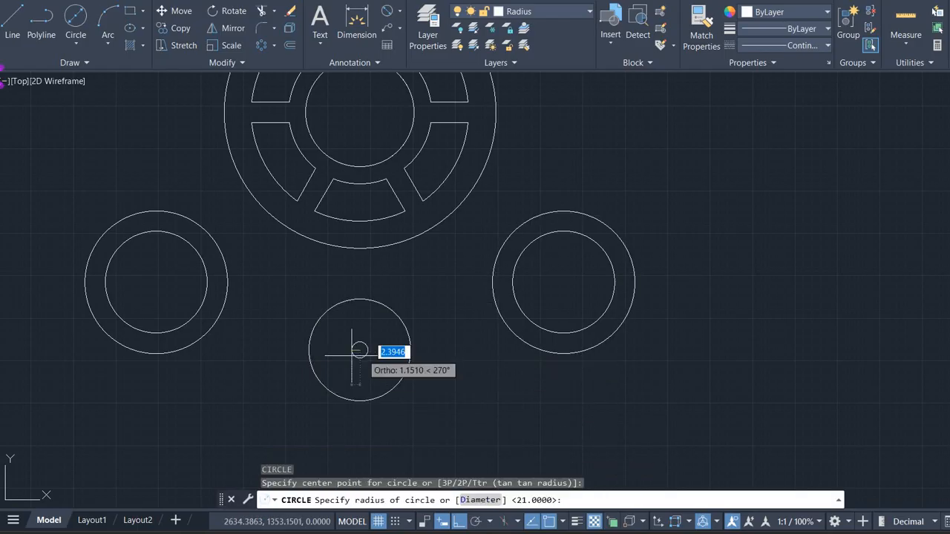
pyautogui.write('d')
pyautogui.press('Return')
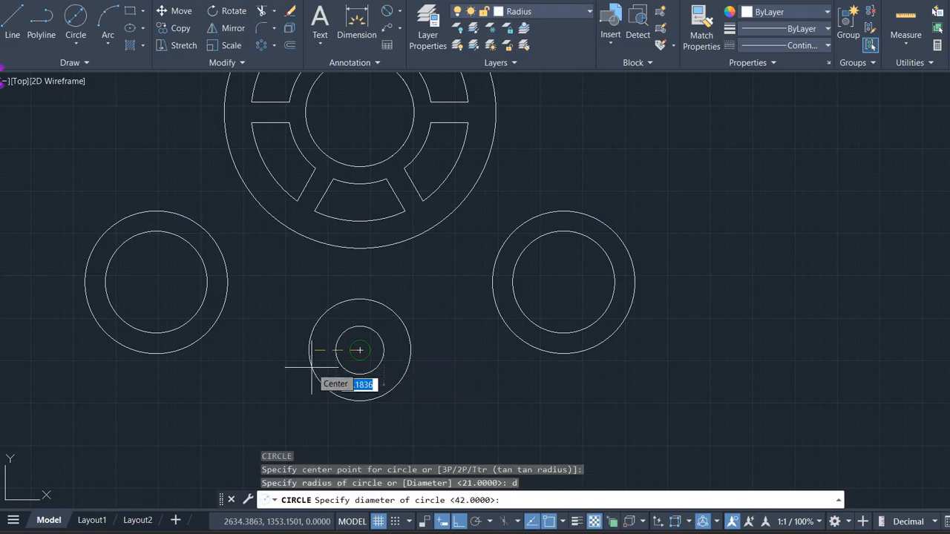
pyautogui.write('40')
pyautogui.press('Return')
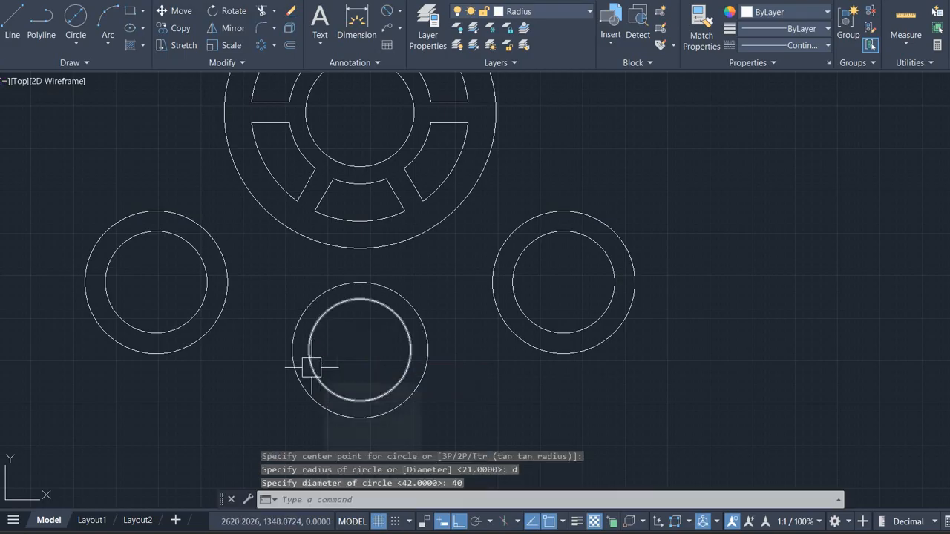
# Step: Check the reference image and fillet the lower-left 42-diameter circle to the left side of the upper 80-diameter circle with radius 20
pyautogui.hotkey('alt', 'Tab')
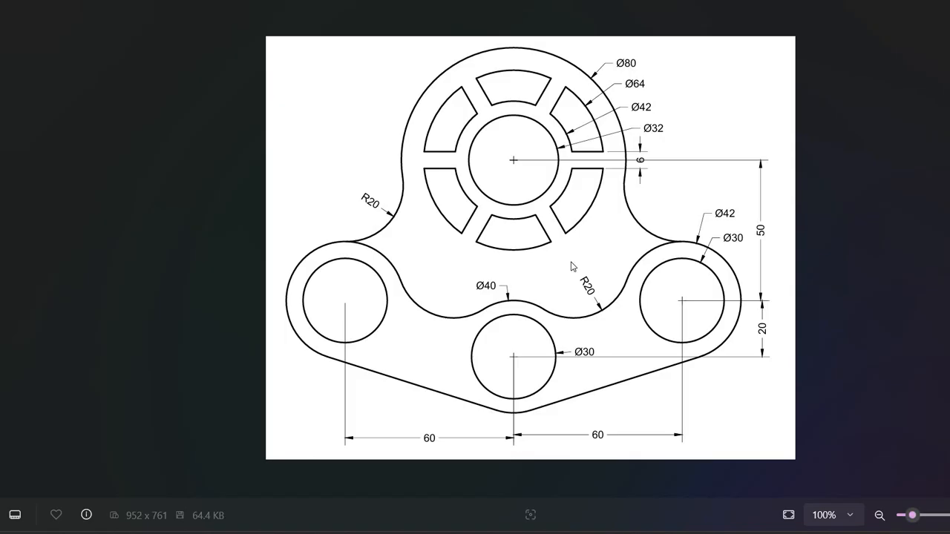
pyautogui.hotkey('alt', 'Tab')
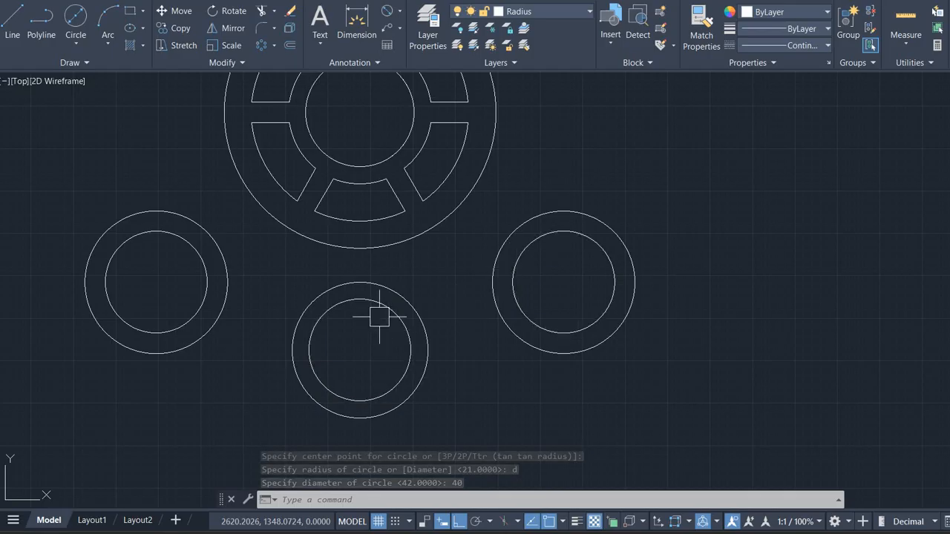
pyautogui.scroll(-2, 394, 279)
pyautogui.moveTo(427, 276); pyautogui.dragTo(610, 274, button='middle')
pyautogui.hotkey('alt', 'Tab')
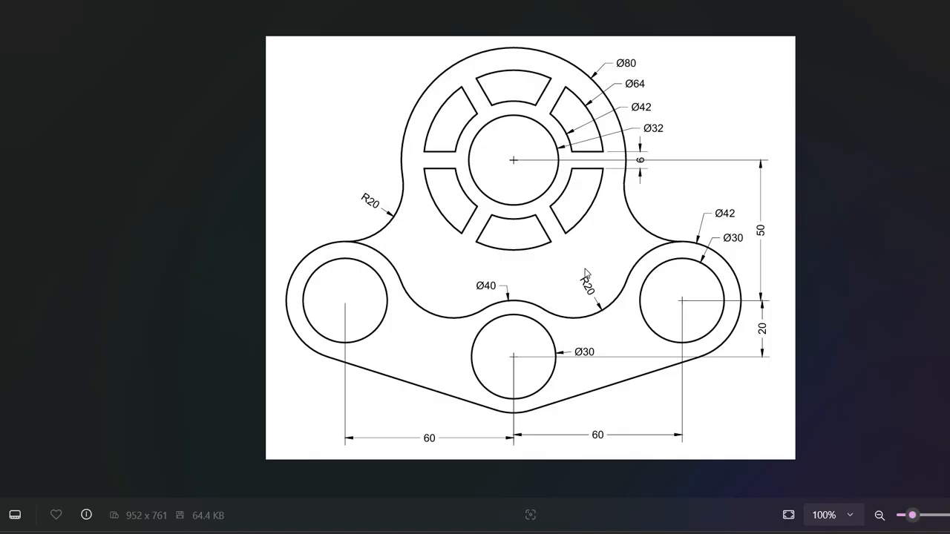
pyautogui.hotkey('alt', 'Tab')
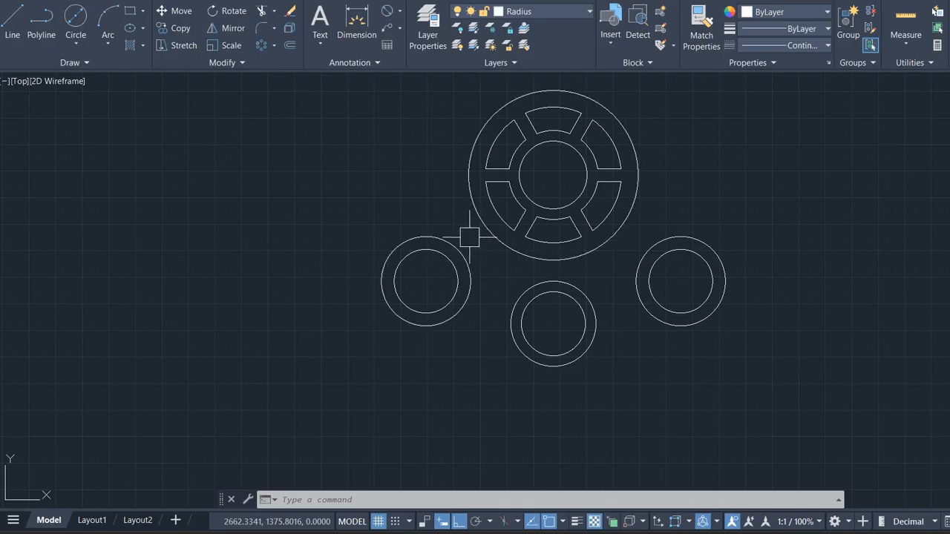
pyautogui.write('f')
pyautogui.press('Return')
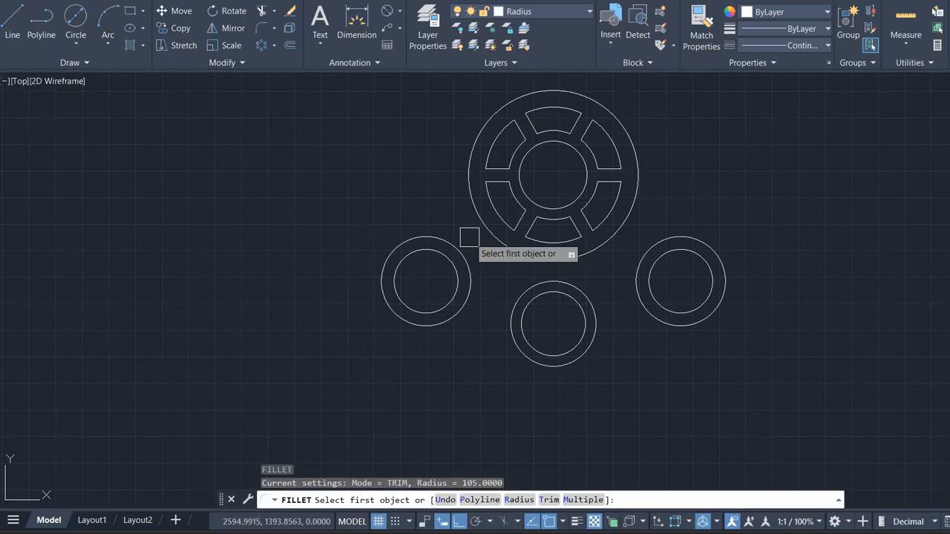
pyautogui.write('r')
pyautogui.press('Return')
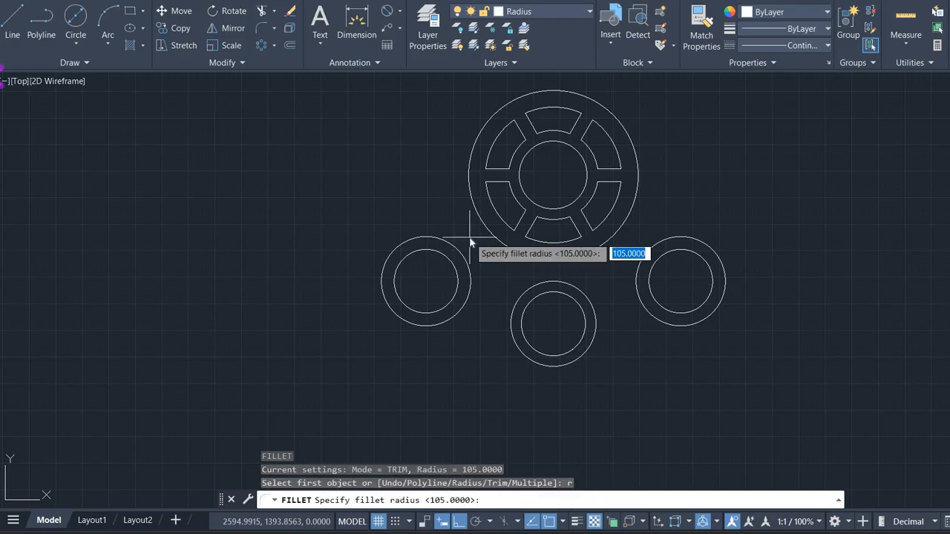
pyautogui.write('20')
pyautogui.press('Return')
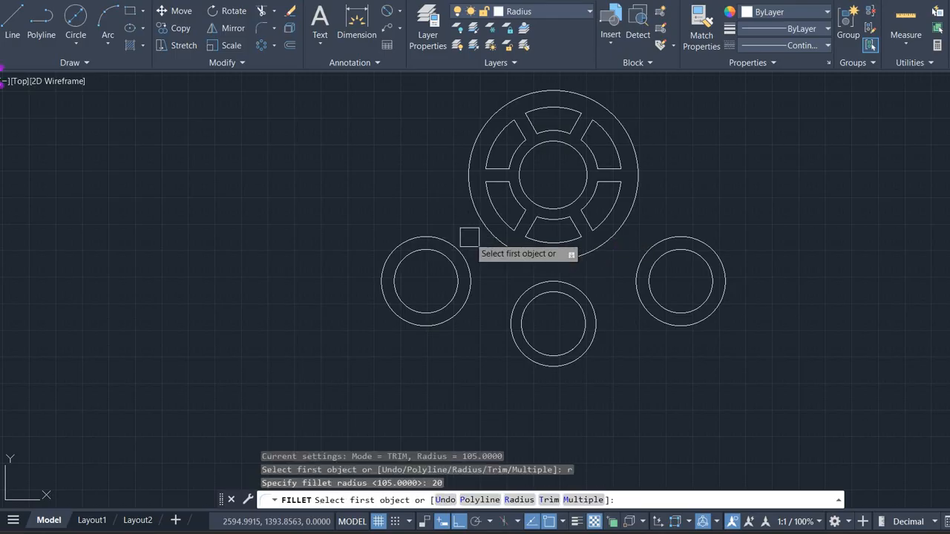
pyautogui.click(401, 245)
pyautogui.click(468, 178)
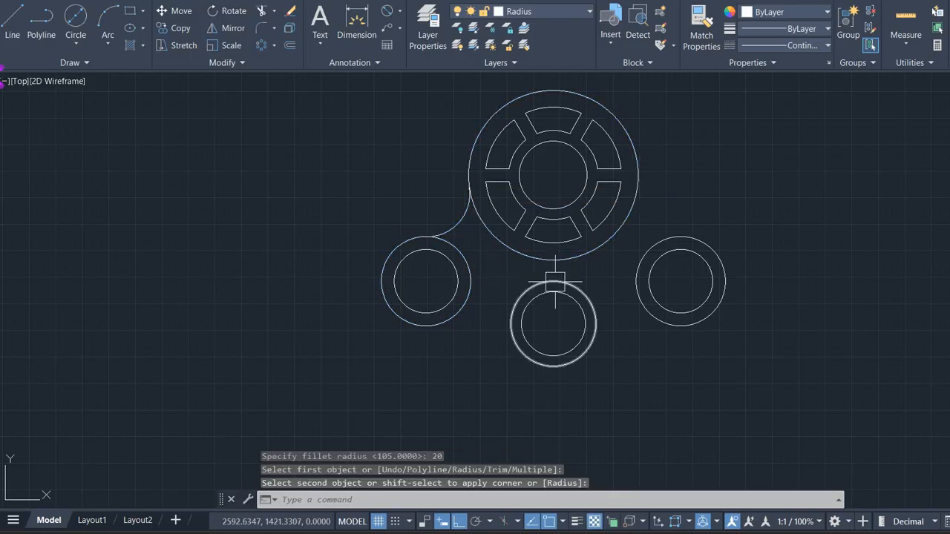
# Step: Fillet the right side of the upper 80-diameter circle to the top of the lower-right 42-diameter circle with radius 20
pyautogui.press('Return')
pyautogui.click(634, 205)
pyautogui.click(689, 238)
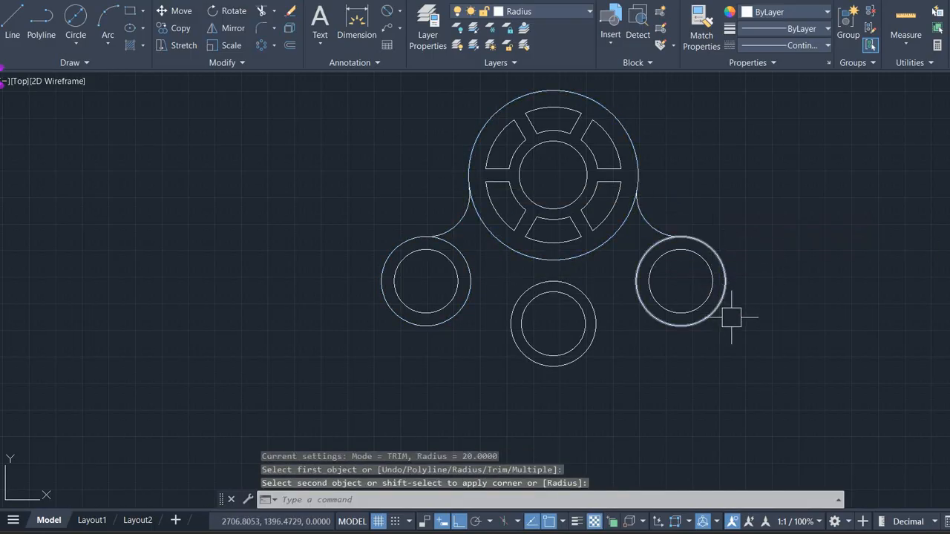
# Step: Check the reference image and fillet the lower-left 42-diameter circle to the bottom middle 40-diameter circle with radius 20
pyautogui.hotkey('alt', 'Tab')
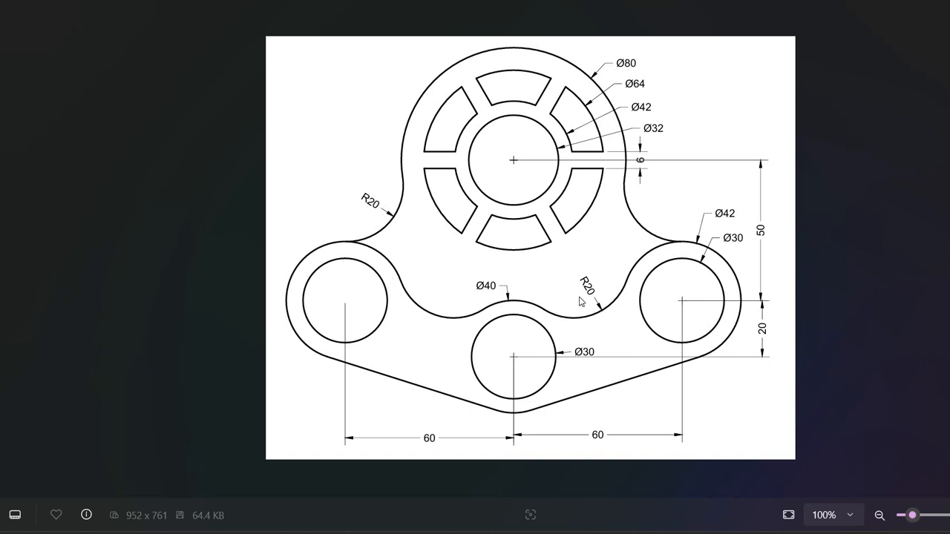
pyautogui.hotkey('alt', 'Tab')
pyautogui.press('Return')
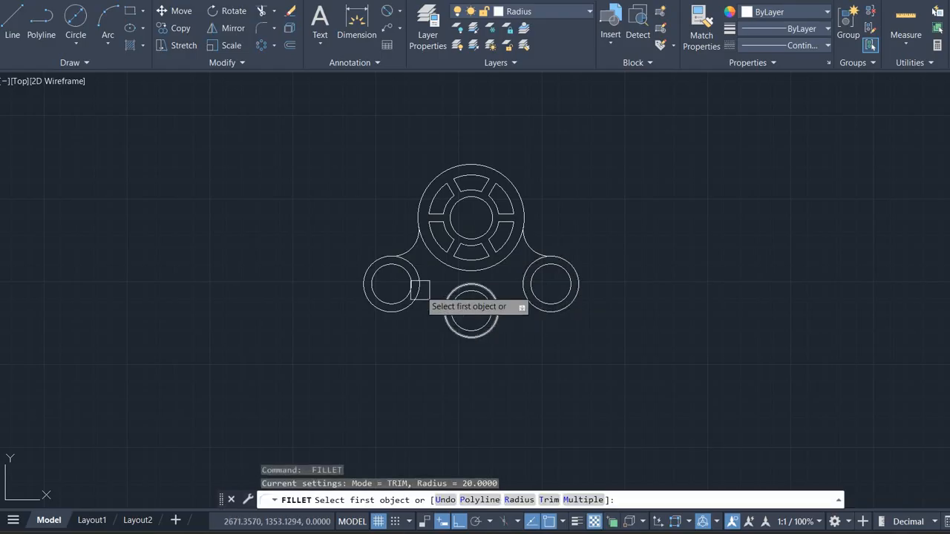
pyautogui.click(421, 283)
pyautogui.click(446, 291)
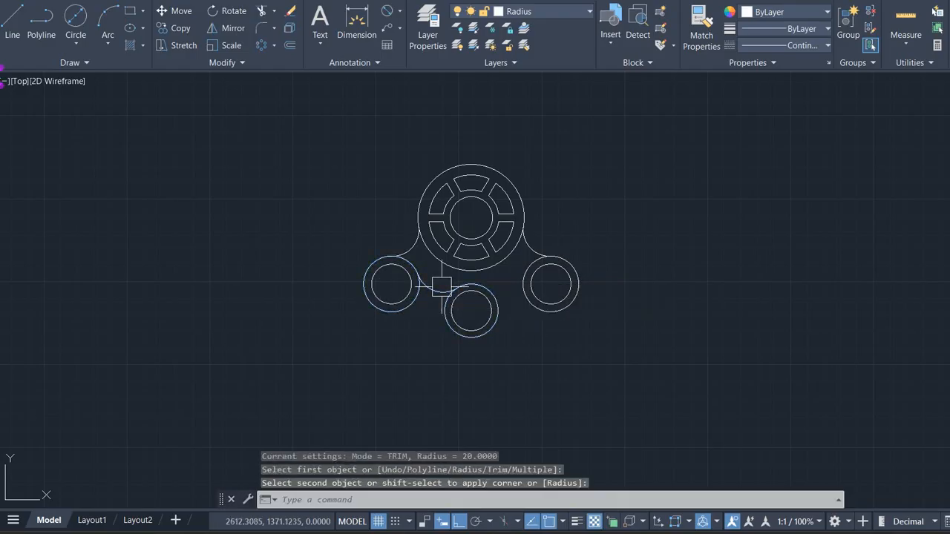
# Step: Fillet the bottom middle 40-diameter circle to the lower-right 42-diameter circle with radius 20
pyautogui.press('Return')
pyautogui.scroll(8, 486, 286)
pyautogui.press('Escape')
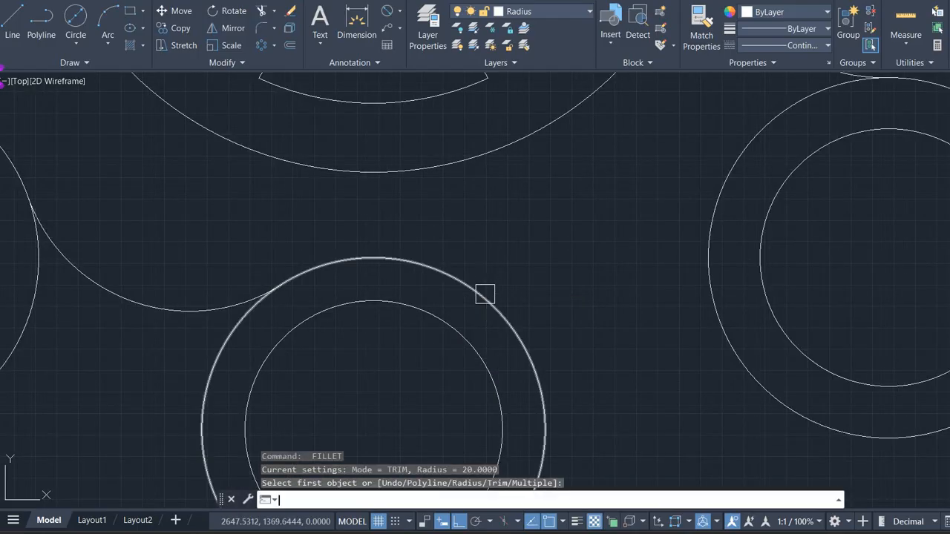
pyautogui.press('Return')
pyautogui.click(486, 287)
pyautogui.click(713, 225)
pyautogui.scroll(-6, 615, 350)
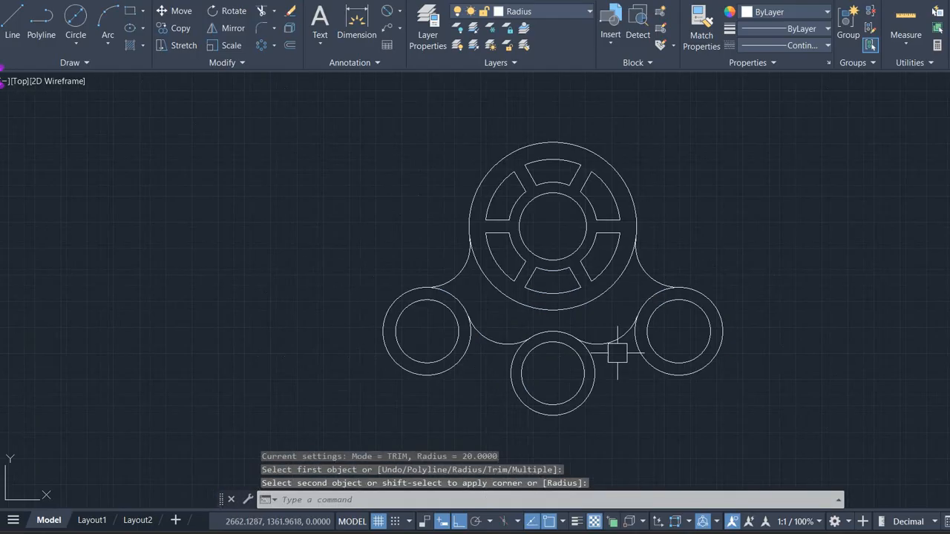
pyautogui.scroll(1, 534, 304)
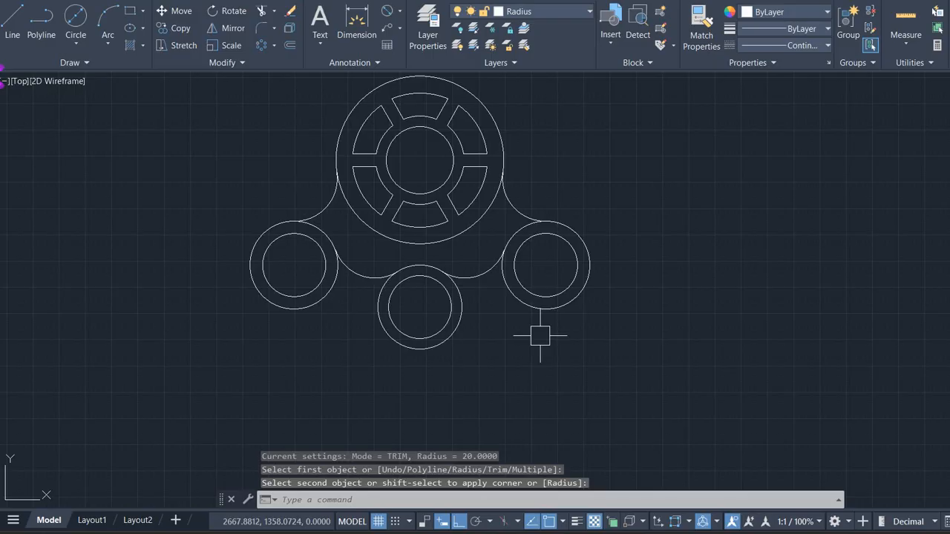
# Step: Check the reference image, start a line and leave Tangent as the only active object snap
pyautogui.hotkey('alt', 'Tab')
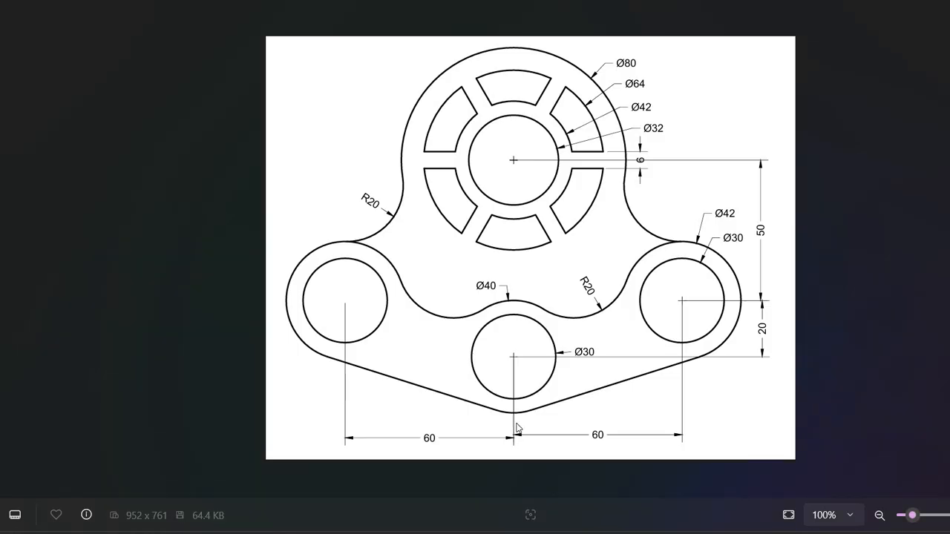
pyautogui.hotkey('alt', 'Tab')
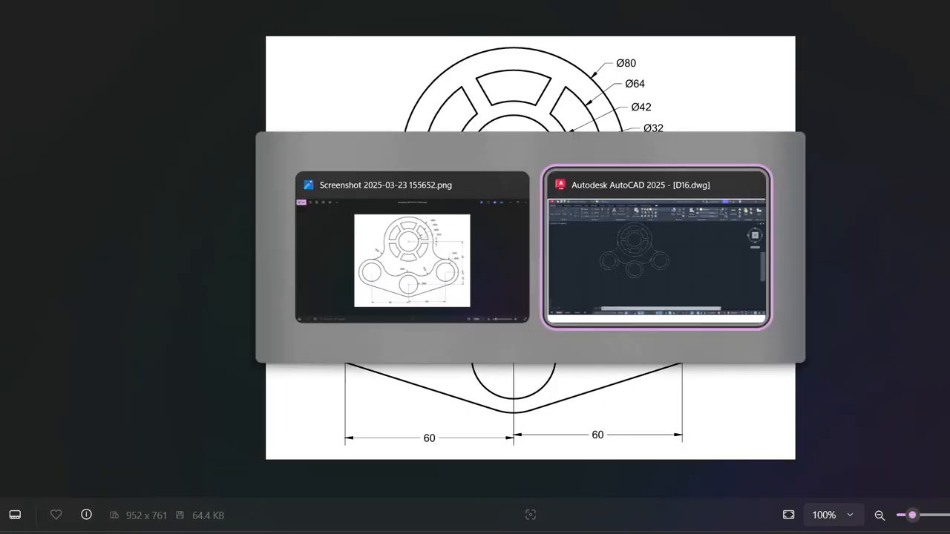
pyautogui.write('l')
pyautogui.press('Return')
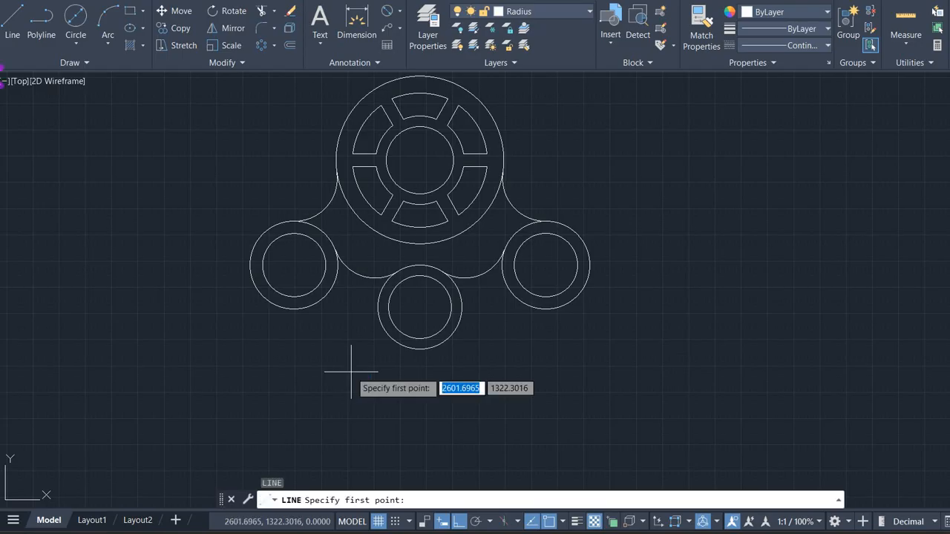
pyautogui.rightClick(550, 523)
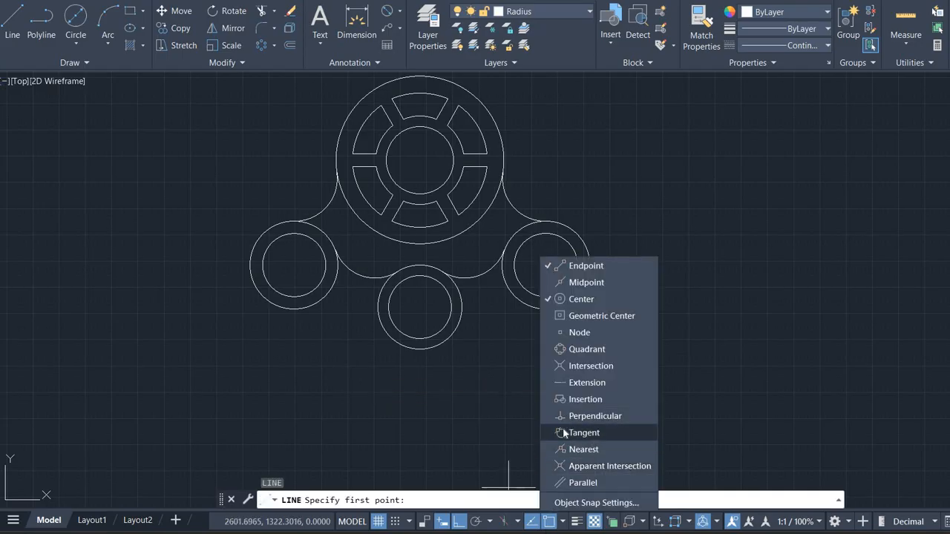
pyautogui.click(556, 270)
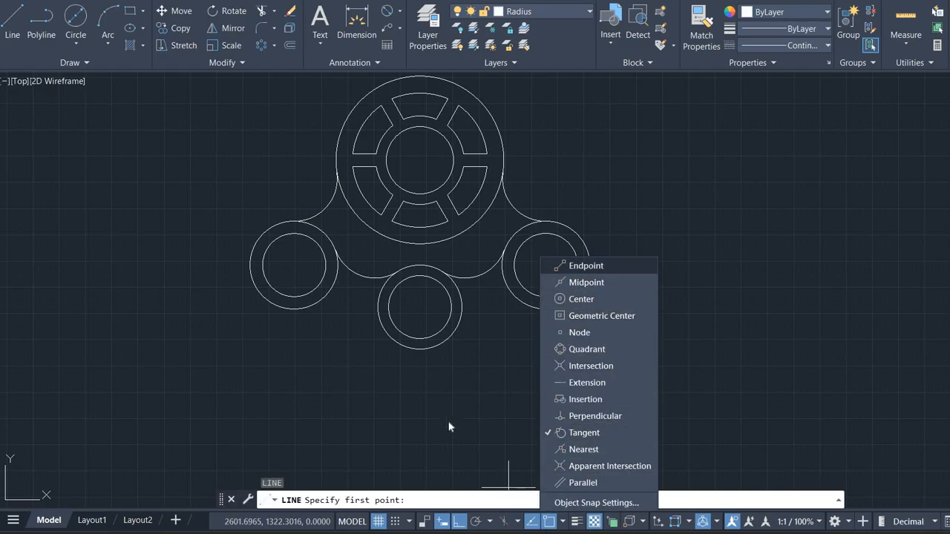
pyautogui.click(448, 422)
# Step: Draw tangent lines from the underside of the middle 40-diameter circle to the undersides of the lower-right and lower-left 42-diameter circles
pyautogui.click(424, 343)
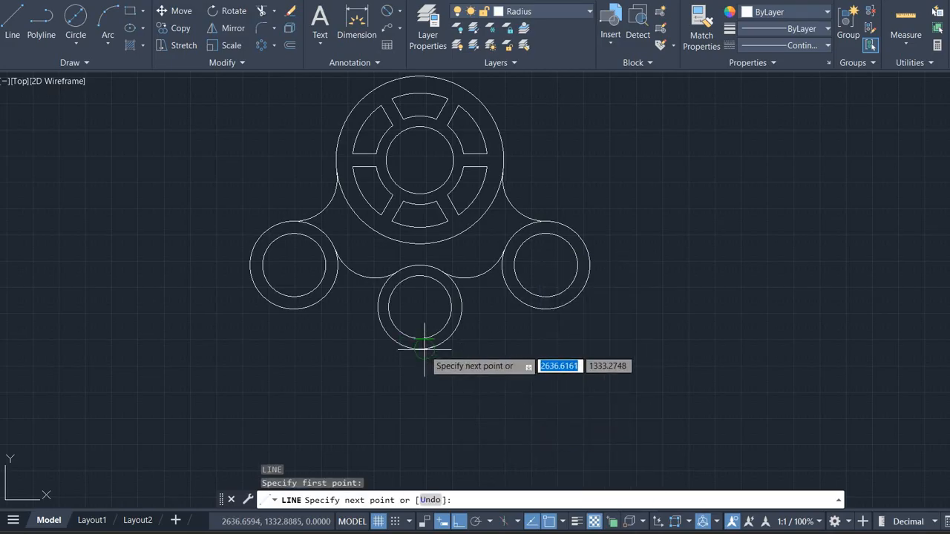
pyautogui.click(564, 301)
pyautogui.press('Return')
pyautogui.press('Return')
pyautogui.click(421, 345)
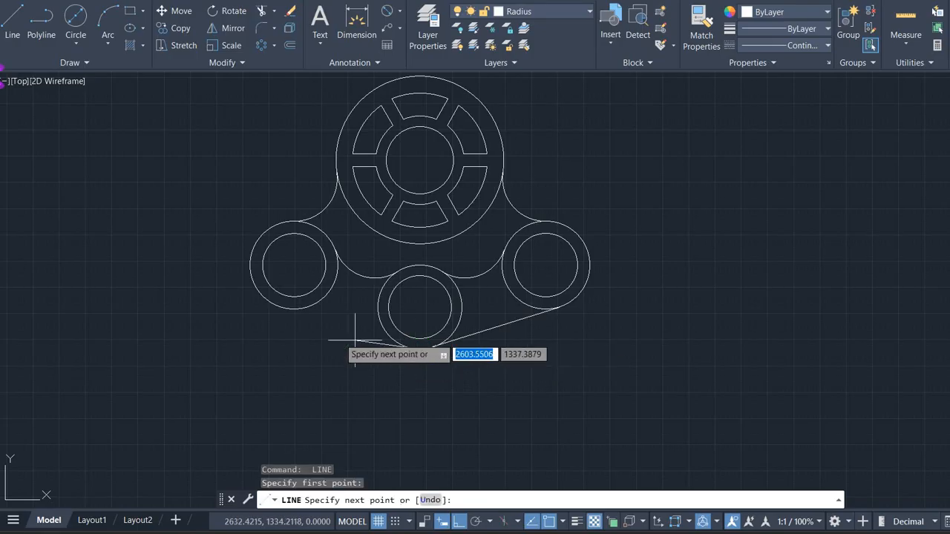
pyautogui.click(278, 312)
pyautogui.press('Return')
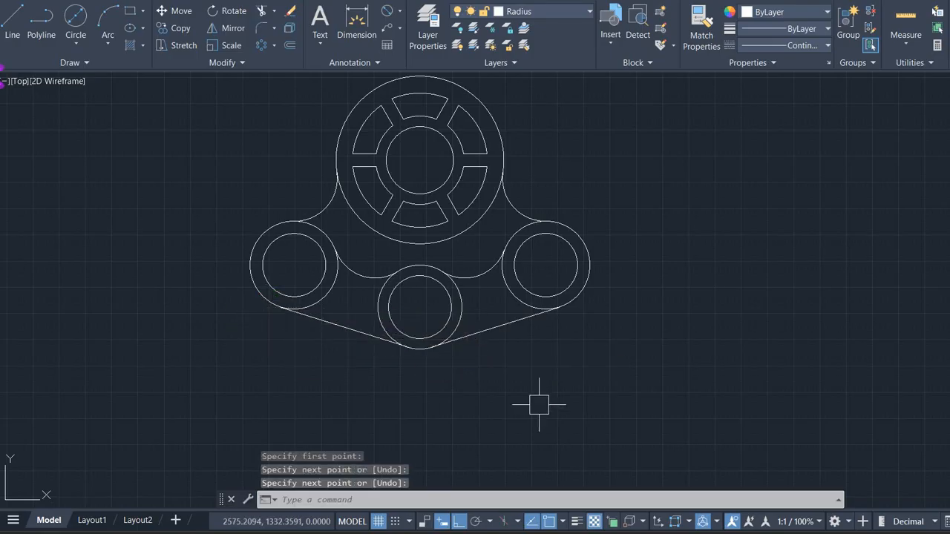
# Step: Check the reference image and trim the surplus arcs of the 80-, 40- and 42-diameter circles to leave the bracket outline
pyautogui.hotkey('alt', 'Tab')
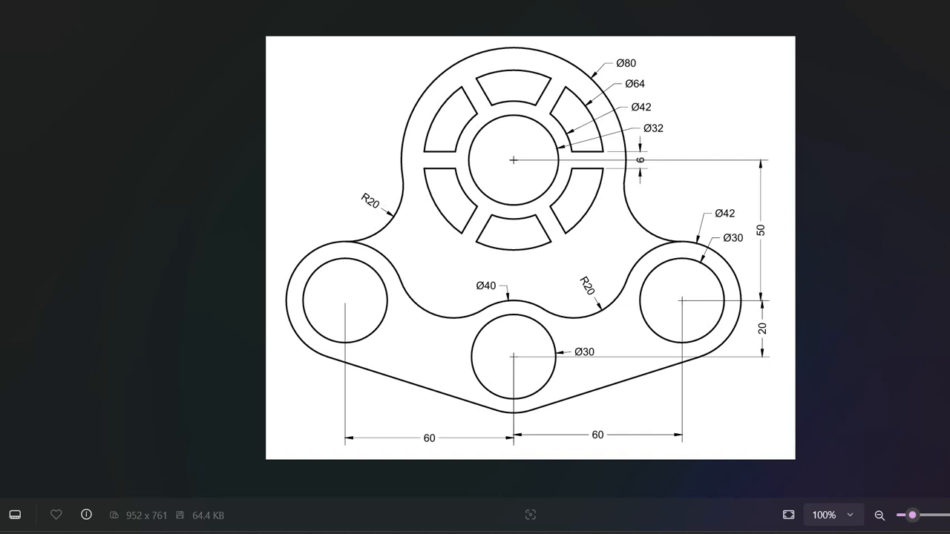
pyautogui.hotkey('alt', 'Tab')
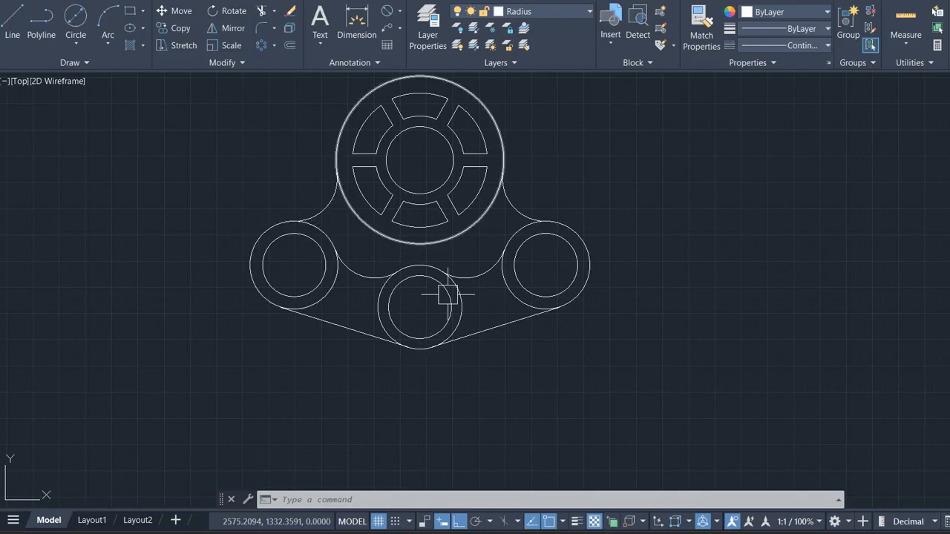
pyautogui.write('tr')
pyautogui.press('Return')
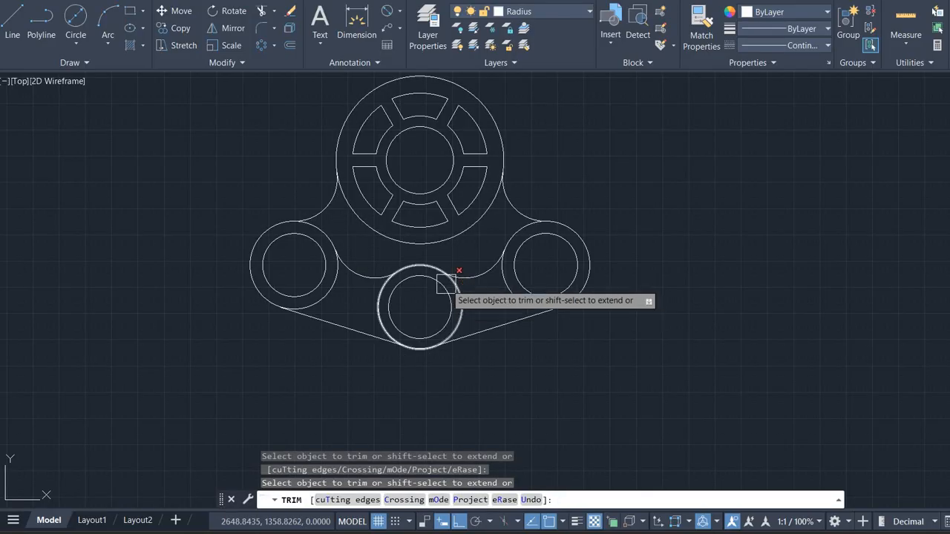
pyautogui.click(443, 248)
pyautogui.click(377, 305)
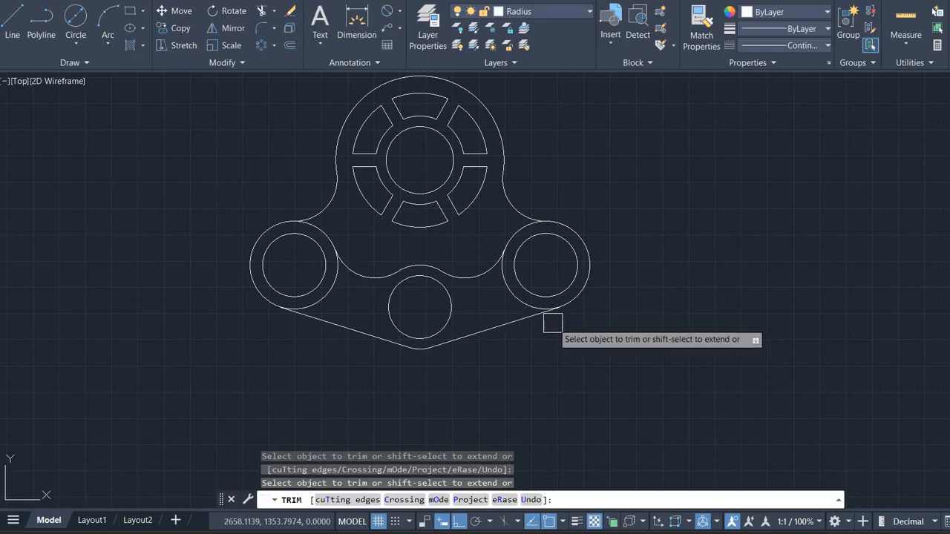
pyautogui.click(508, 292)
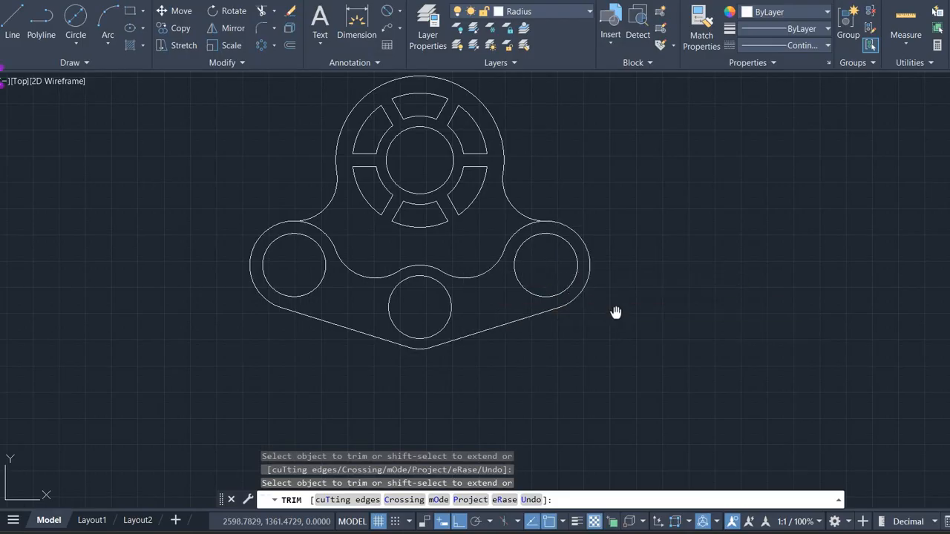
pyautogui.scroll(1, 613, 314)
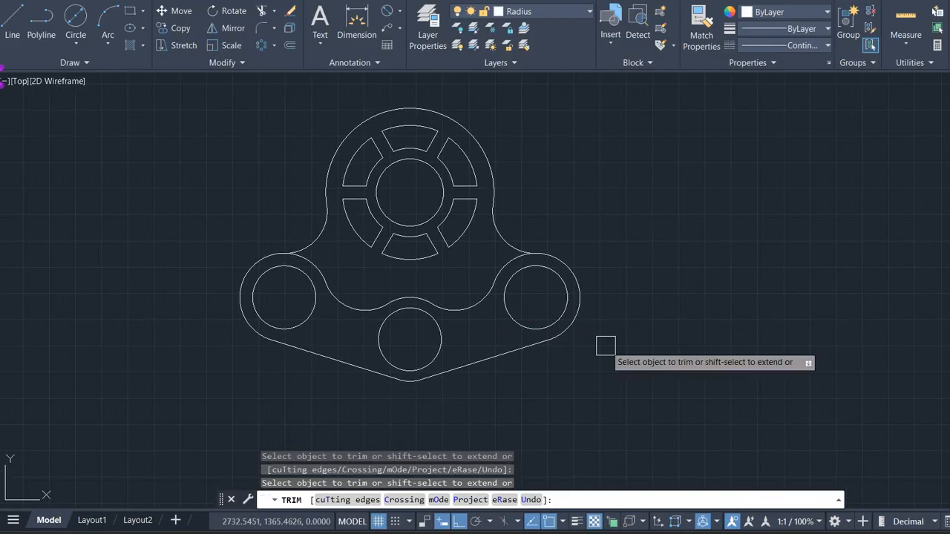
pyautogui.press('Escape')
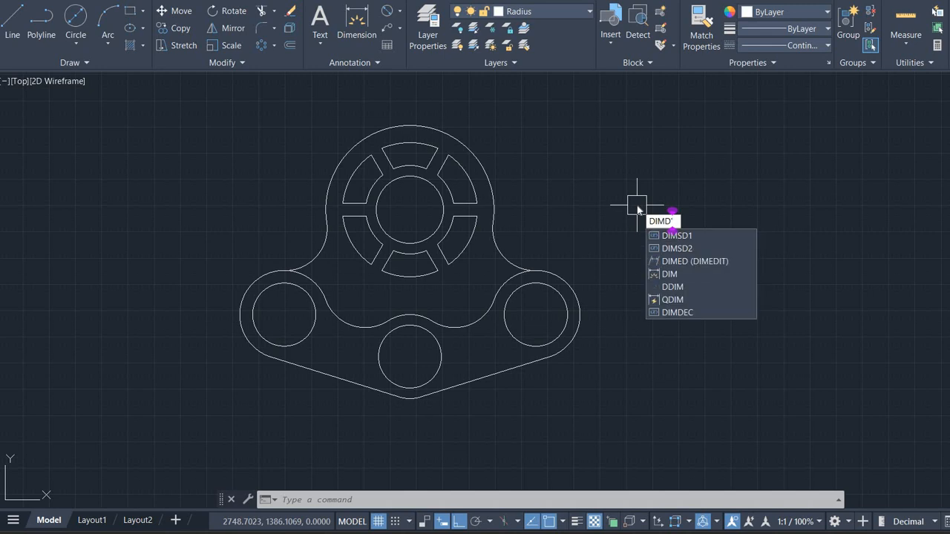
# Step: Add diameter dimensions to the upper outer arc and the outer edge of the upper-right slot, placed outside at the upper right
pyautogui.press('Return')
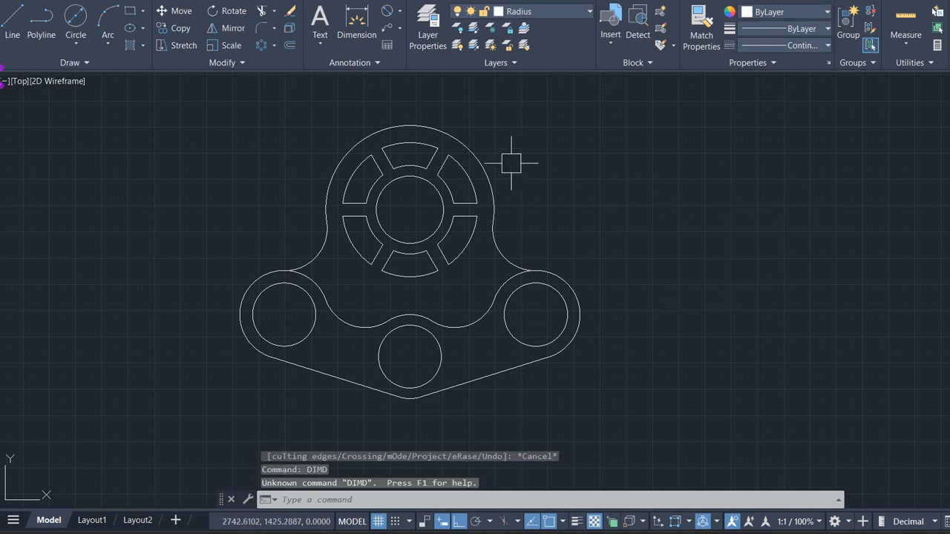
pyautogui.press('Escape')
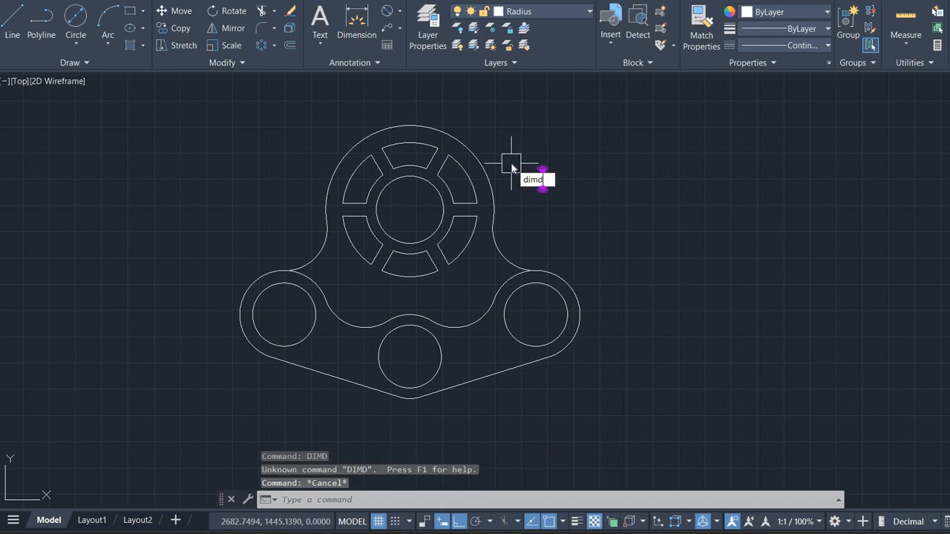
pyautogui.press('Return')
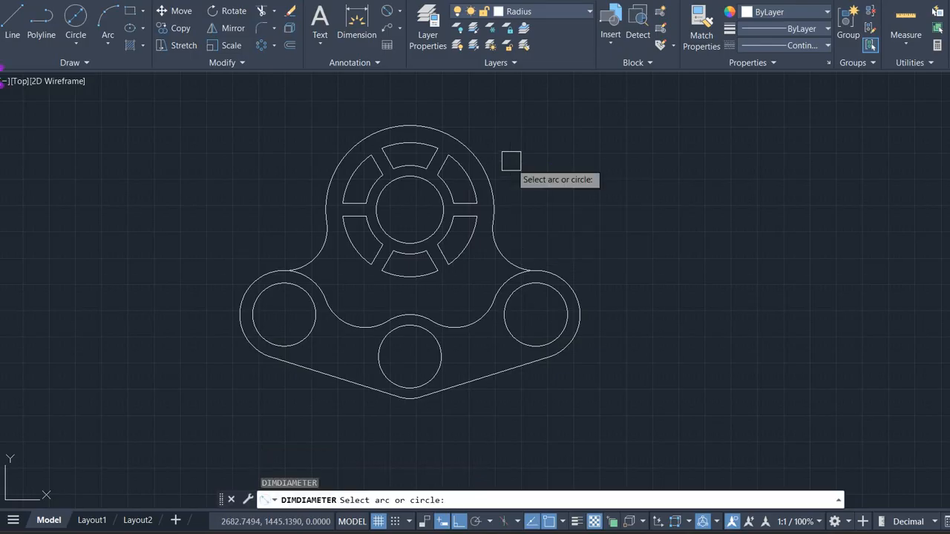
pyautogui.scroll(3, 482, 114)
pyautogui.click(425, 176)
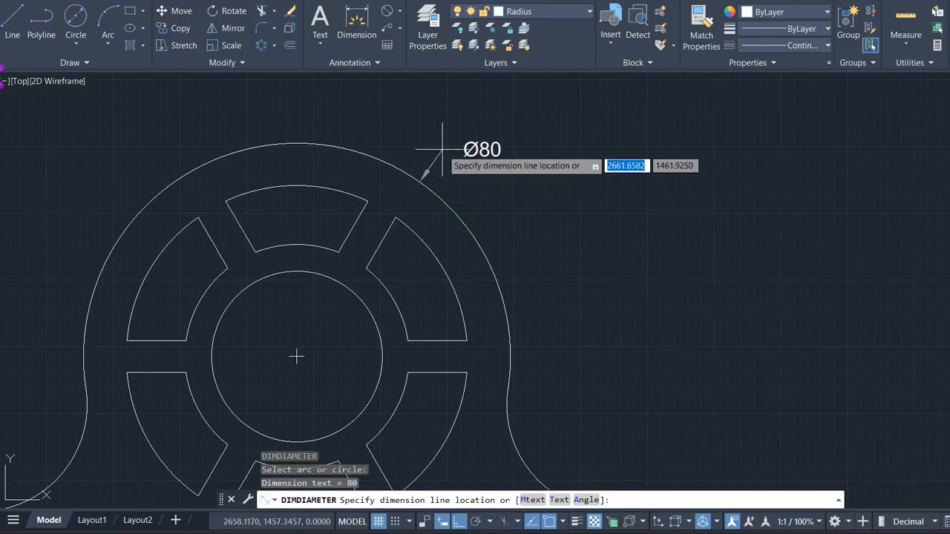
pyautogui.click(442, 148)
pyautogui.press('Return')
pyautogui.click(423, 239)
pyautogui.click(460, 189)
# Step: Add diameter dimensions to the inner edge of the upper-right slot and the upper central circle, placed below the existing ones
pyautogui.press('Return')
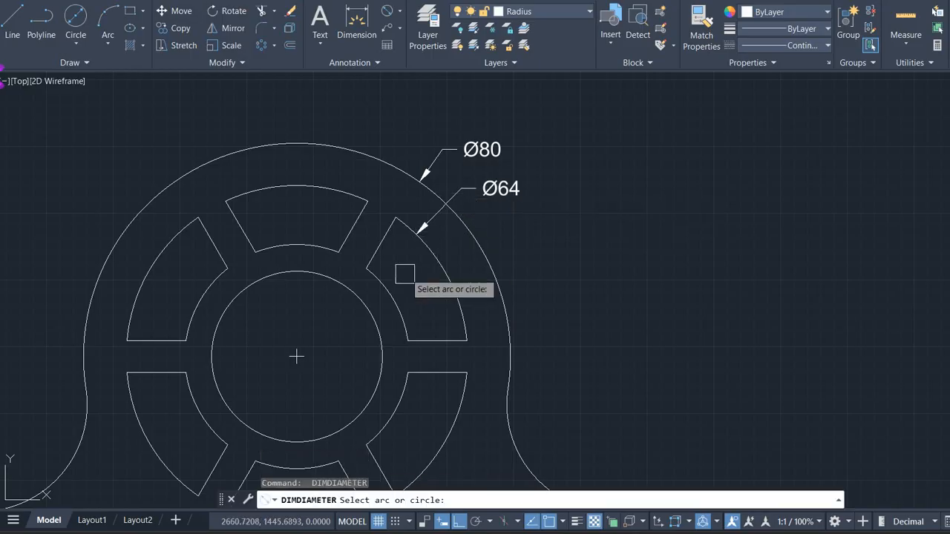
pyautogui.click(373, 267)
pyautogui.click(490, 226)
pyautogui.press('Return')
pyautogui.click(380, 343)
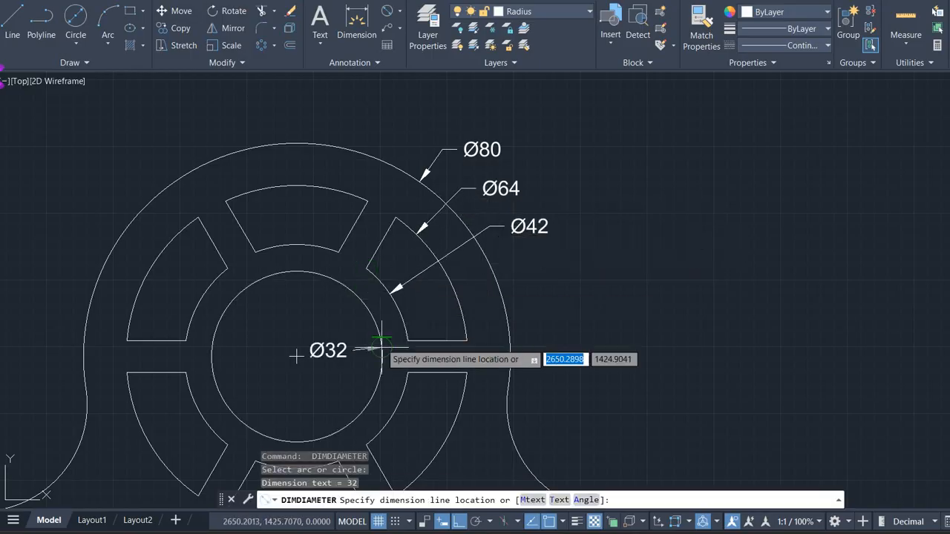
pyautogui.click(546, 267)
# Step: Add diameter dimensions to the lower-right boss's outer arc and its inner circle, placed to the upper right of the boss
pyautogui.scroll(-4, 564, 282)
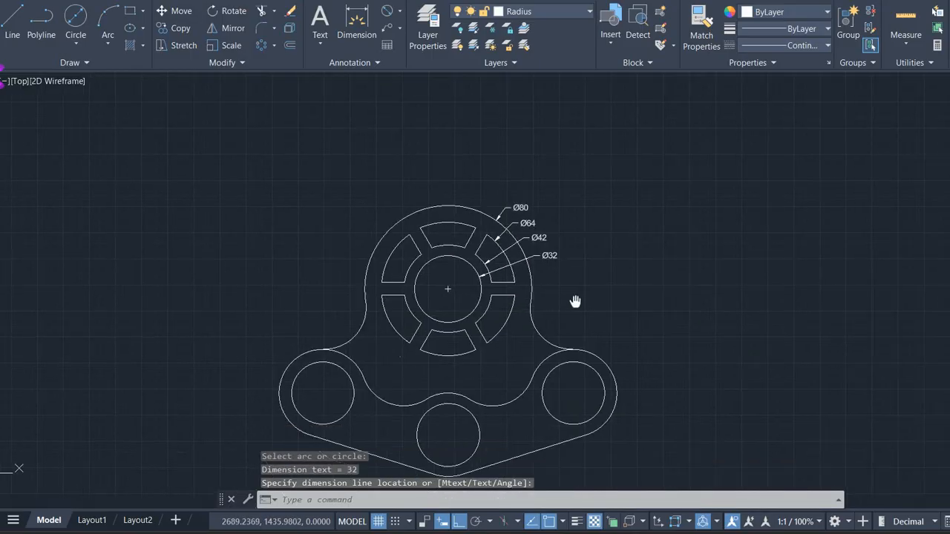
pyautogui.moveTo(575, 301); pyautogui.dragTo(434, 254, button='middle')
pyautogui.scroll(-3, 483, 282)
pyautogui.moveTo(484, 282); pyautogui.dragTo(439, 245, button='middle')
pyautogui.scroll(3, 409, 240)
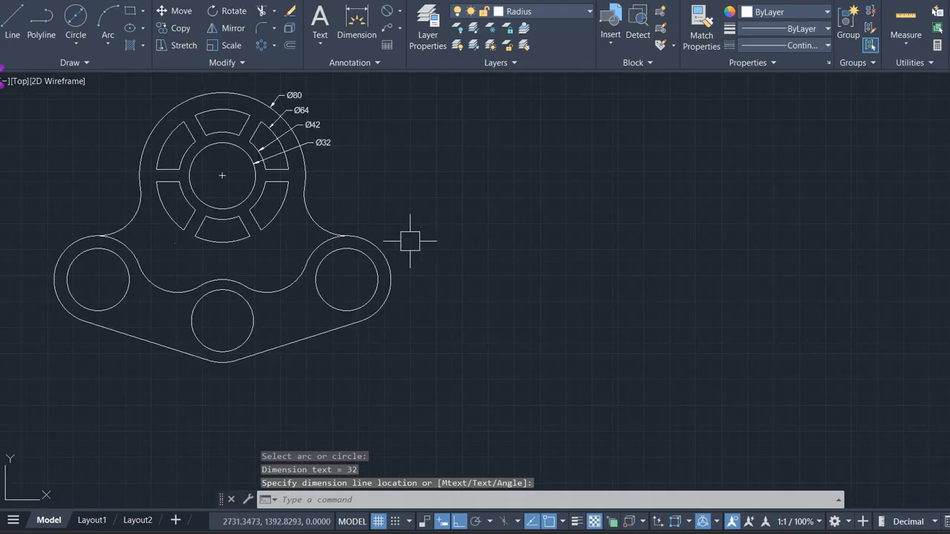
pyautogui.press('Return')
pyautogui.click(368, 238)
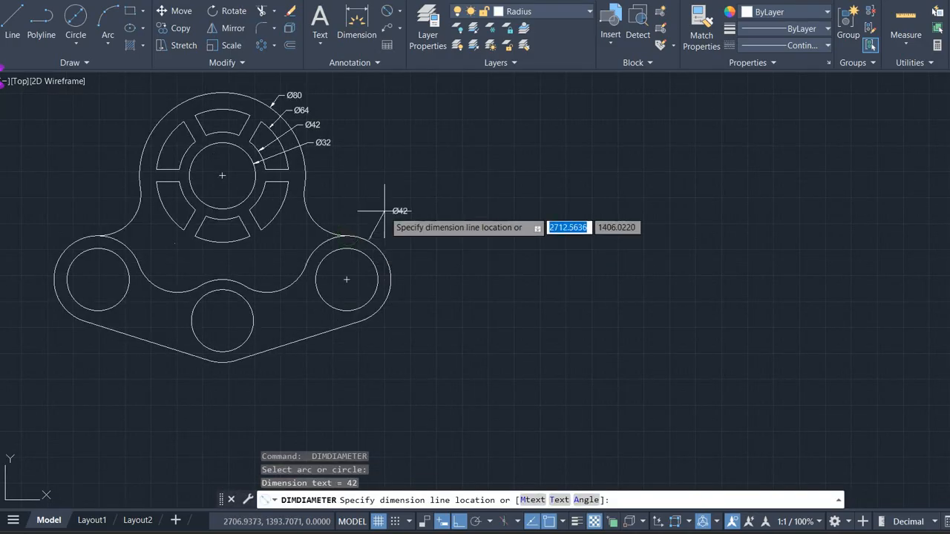
pyautogui.click(391, 210)
pyautogui.press('Return')
pyautogui.click(345, 279)
pyautogui.click(393, 238)
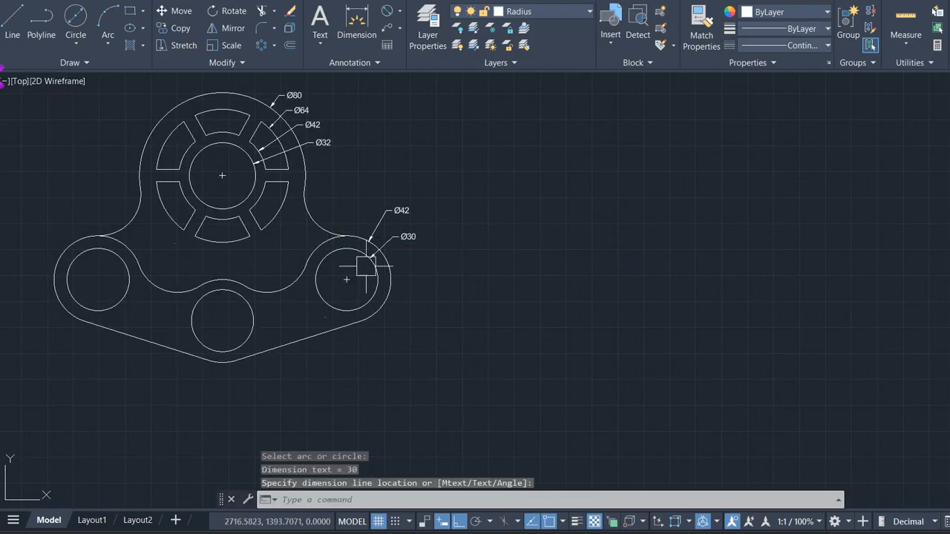
# Step: Add diameter dimensions to the small arc above the bottom middle circle and to that circle, placed to their left
pyautogui.scroll(-2, 319, 290)
pyautogui.moveTo(297, 300); pyautogui.dragTo(420, 294, button='middle')
pyautogui.scroll(4, 375, 290)
pyautogui.press('Return')
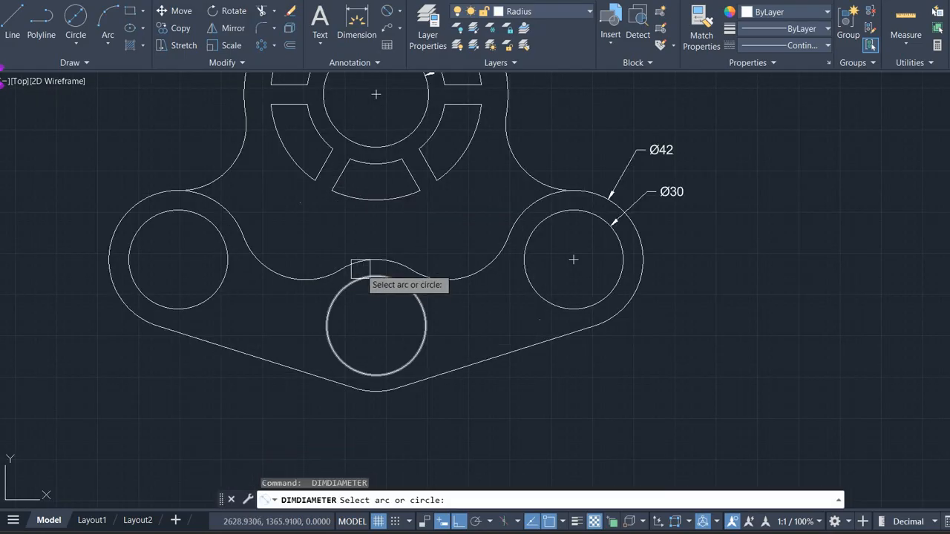
pyautogui.click(372, 277)
pyautogui.click(339, 251)
pyautogui.press('Return')
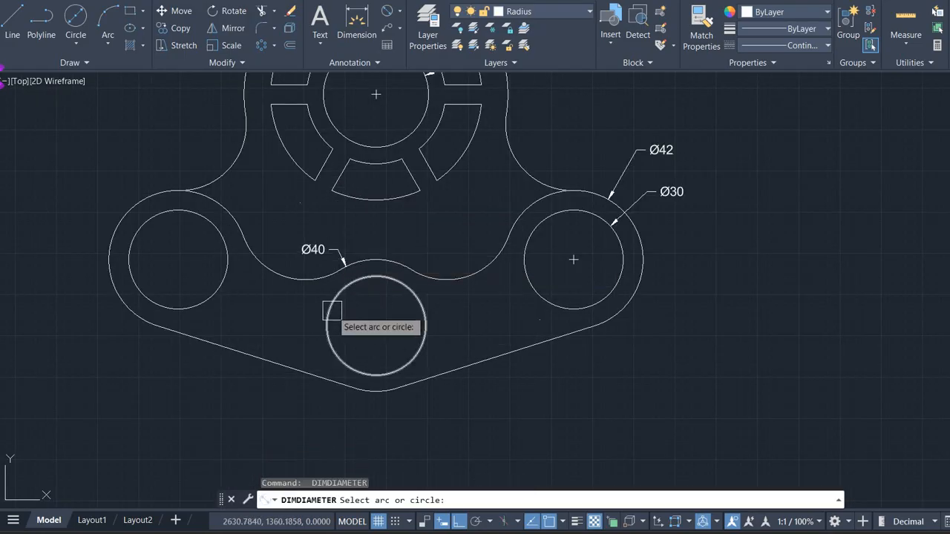
pyautogui.click(328, 318)
pyautogui.click(279, 310)
pyautogui.scroll(-2, 287, 347)
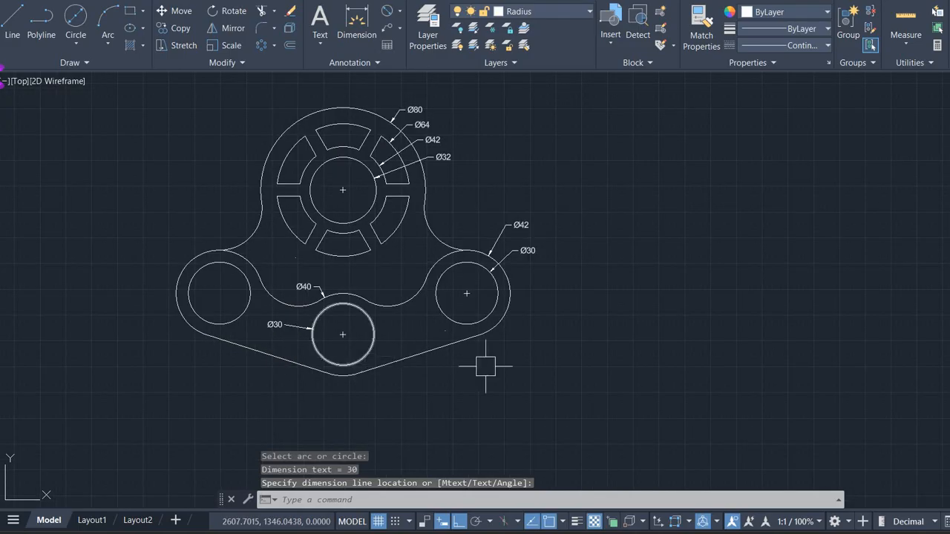
pyautogui.moveTo(674, 368); pyautogui.dragTo(708, 368, button='middle')
pyautogui.moveTo(470, 348); pyautogui.dragTo(501, 355, button='middle')
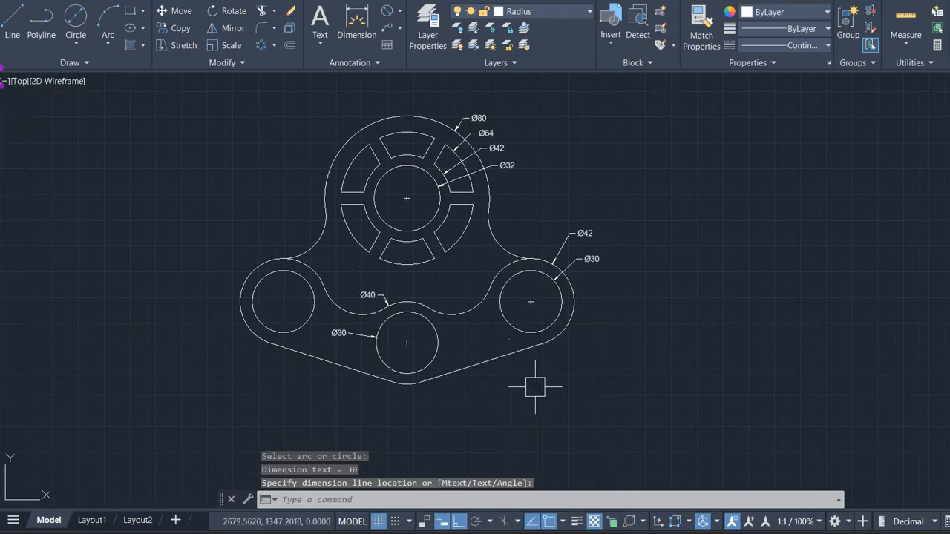
# Step: Add a radius dimension to the concave fillet joining the upper outer arc to the lower-right boss, placed outside the outline
pyautogui.press('Escape')
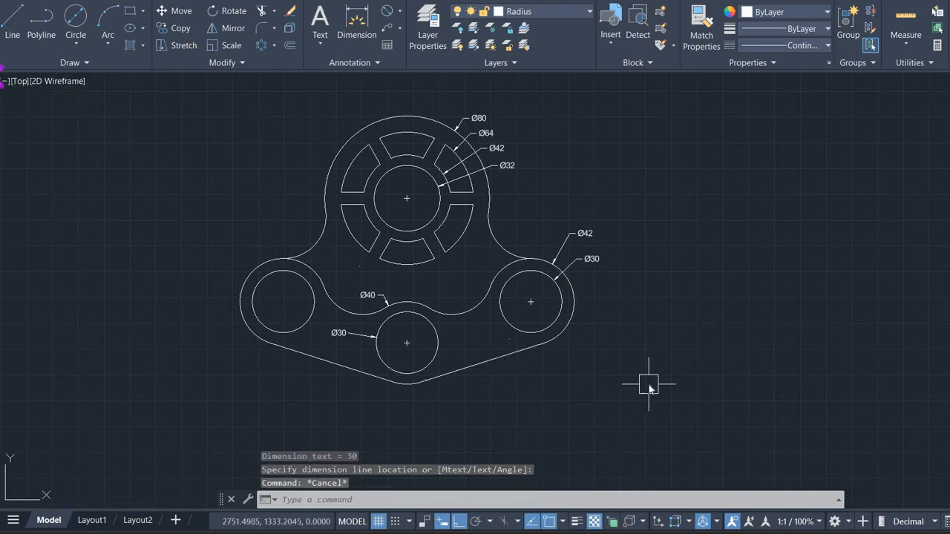
pyautogui.press('Return')
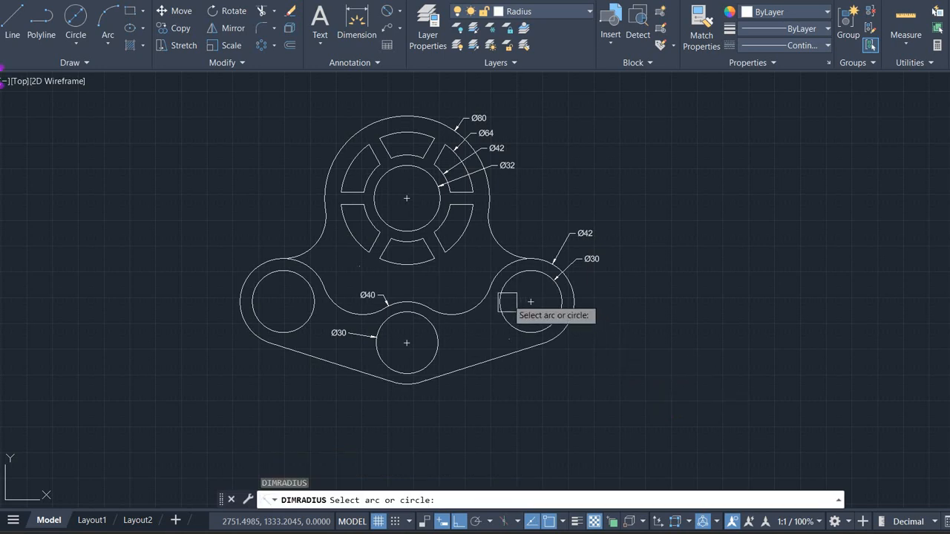
pyautogui.click(509, 250)
pyautogui.press('Escape')
# Step: Add a radius dimension to the concave arc between the bottom middle arc and the lower-right boss, placed just above it
pyautogui.scroll(6, 442, 291)
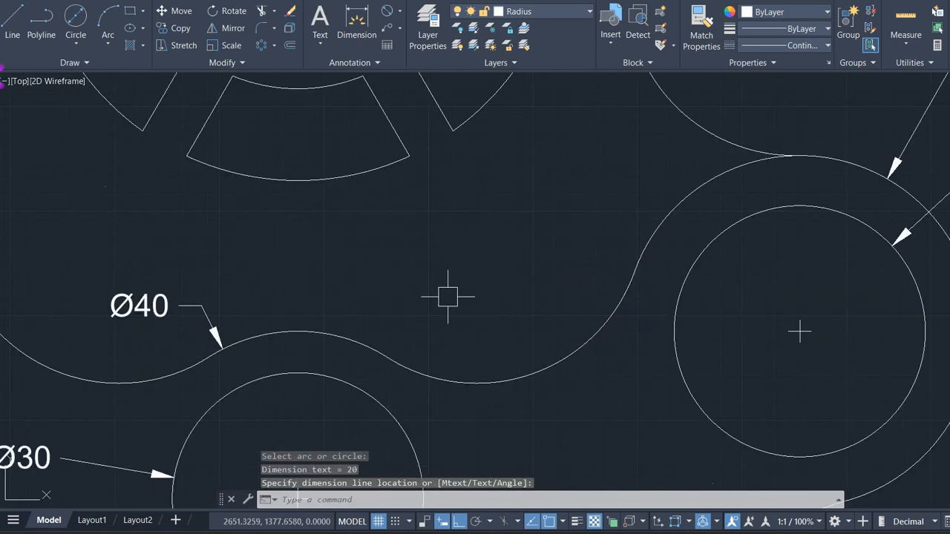
pyautogui.press('Return')
pyautogui.click(519, 370)
pyautogui.click(506, 362)
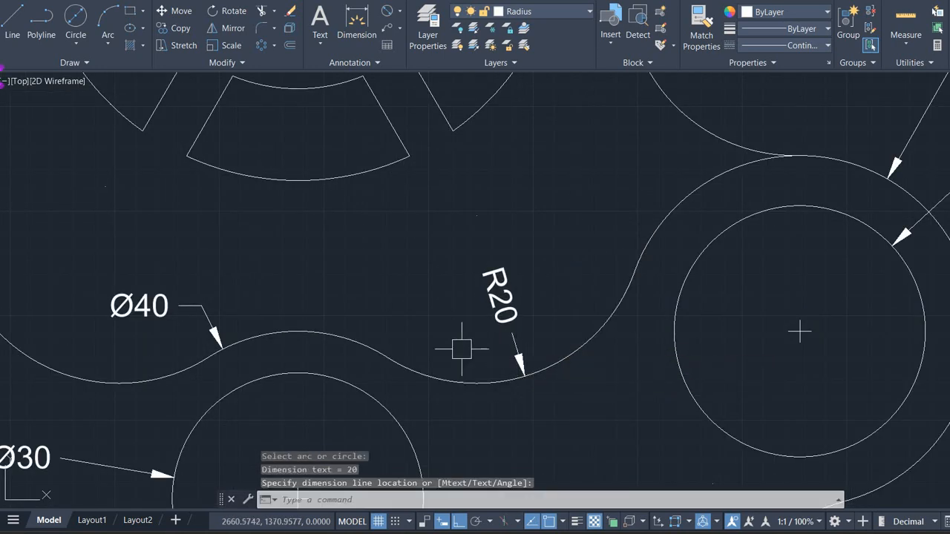
pyautogui.scroll(-6, 445, 346)
pyautogui.scroll(-2, 493, 397)
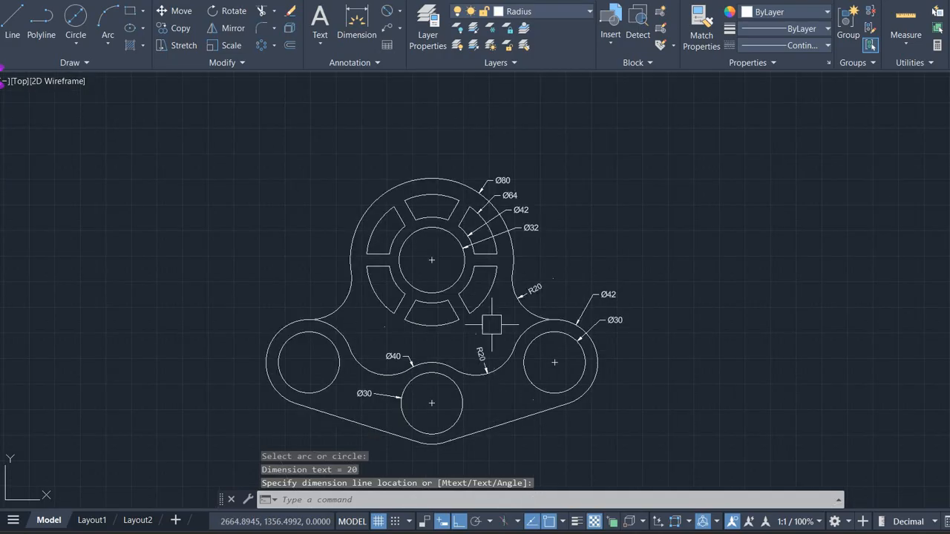
pyautogui.press('Escape')
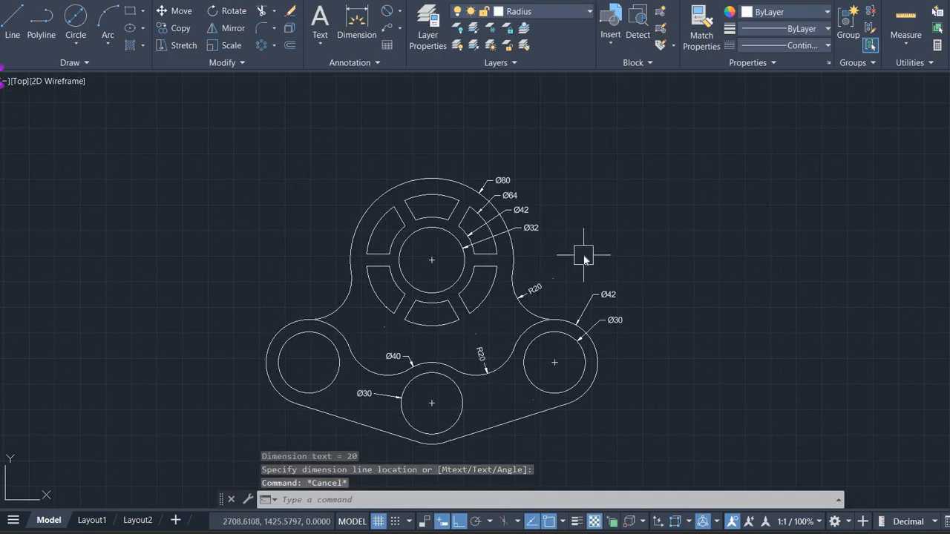
# Step: Enable Endpoint snapping and add a vertical linear dimension across the gap between the two right-hand slots, placed outside the outline
pyautogui.write('diml')
pyautogui.press('Return')
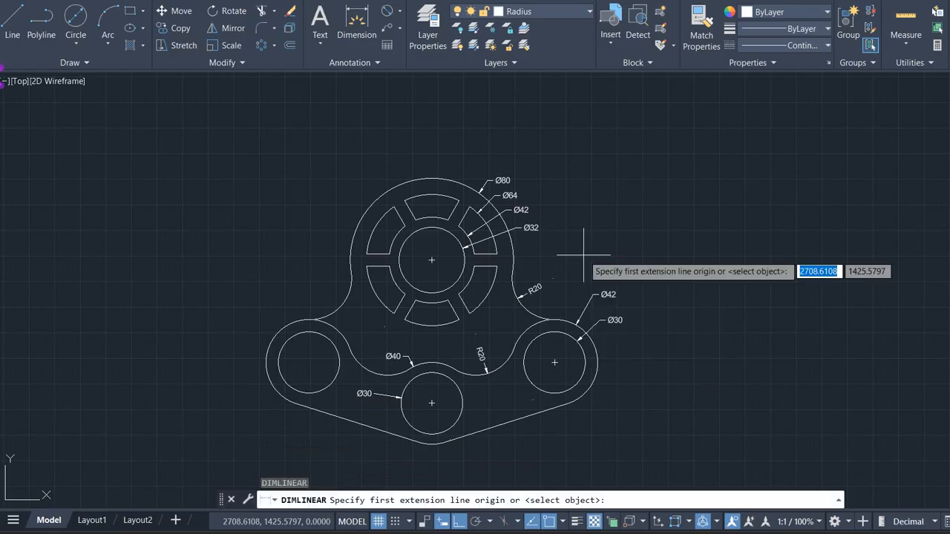
pyautogui.scroll(4, 499, 222)
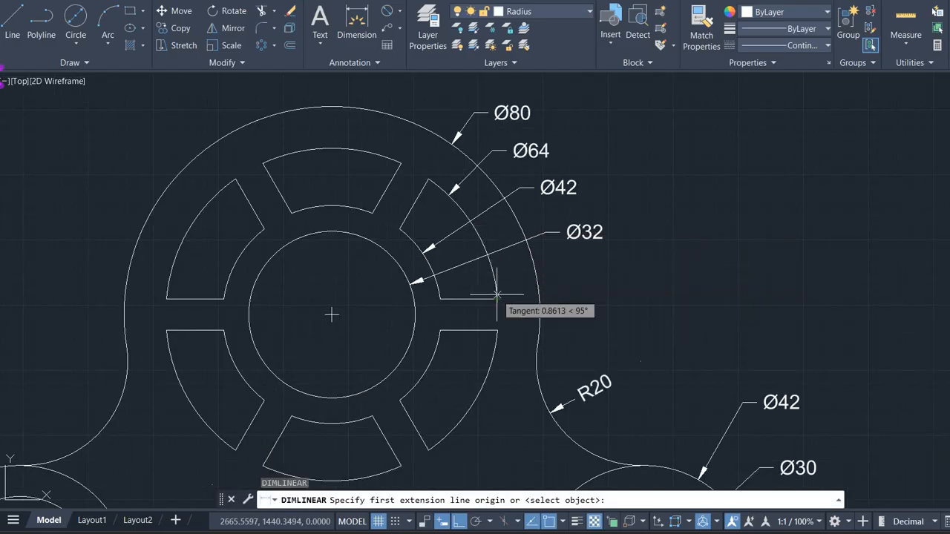
pyautogui.click(562, 522)
pyautogui.click(594, 269)
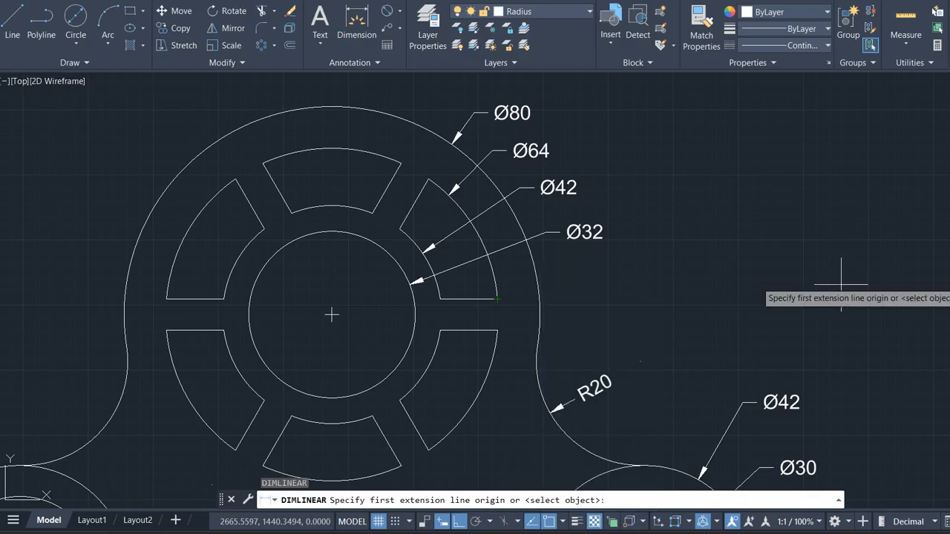
pyautogui.click(498, 331)
pyautogui.click(497, 299)
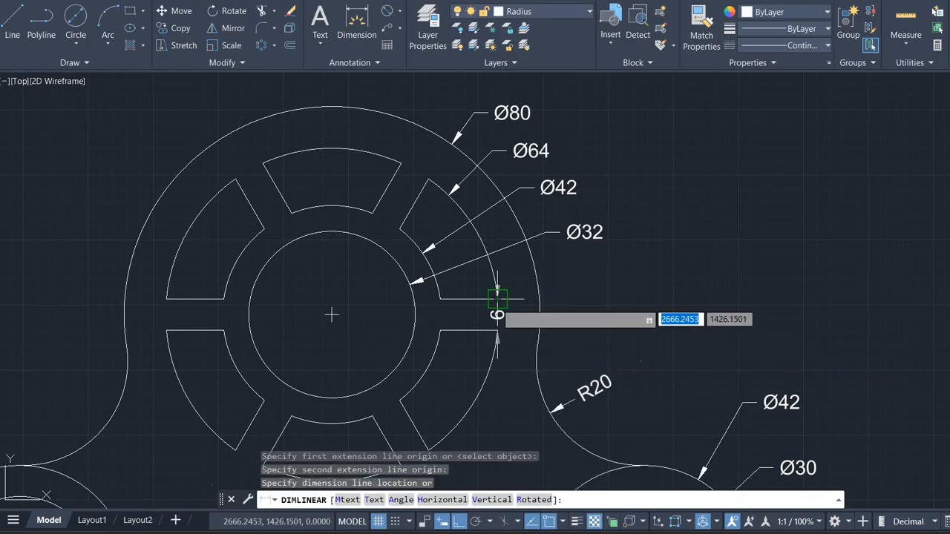
pyautogui.click(573, 312)
pyautogui.scroll(-3, 698, 320)
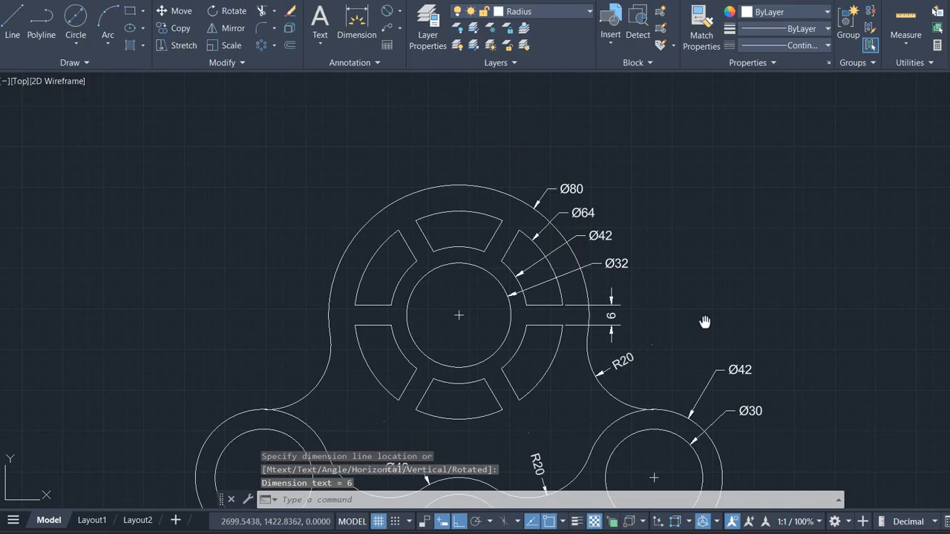
pyautogui.moveTo(704, 322); pyautogui.dragTo(586, 190, button='middle')
# Step: Start another linear dimension and set object snapping to Center only, with Tangent and Endpoint turned off
pyautogui.press('Return')
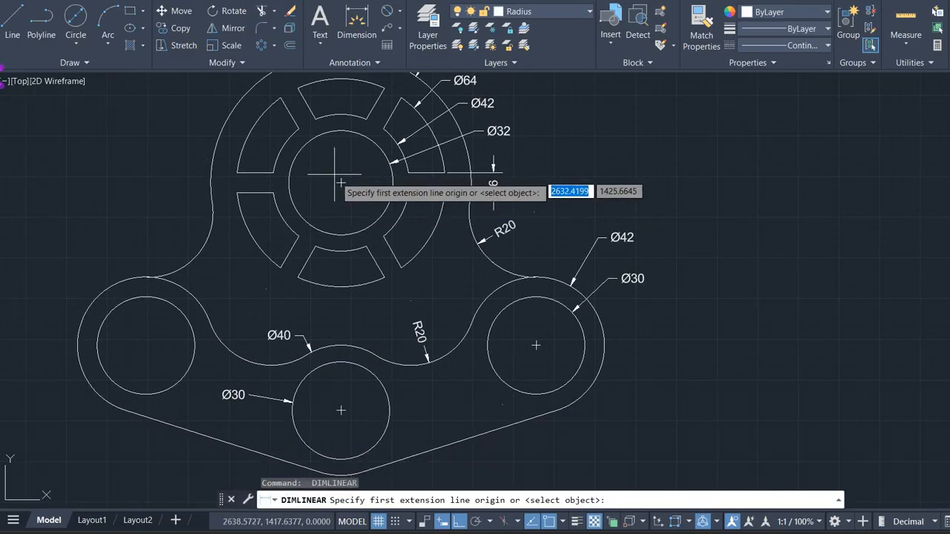
pyautogui.click(562, 522)
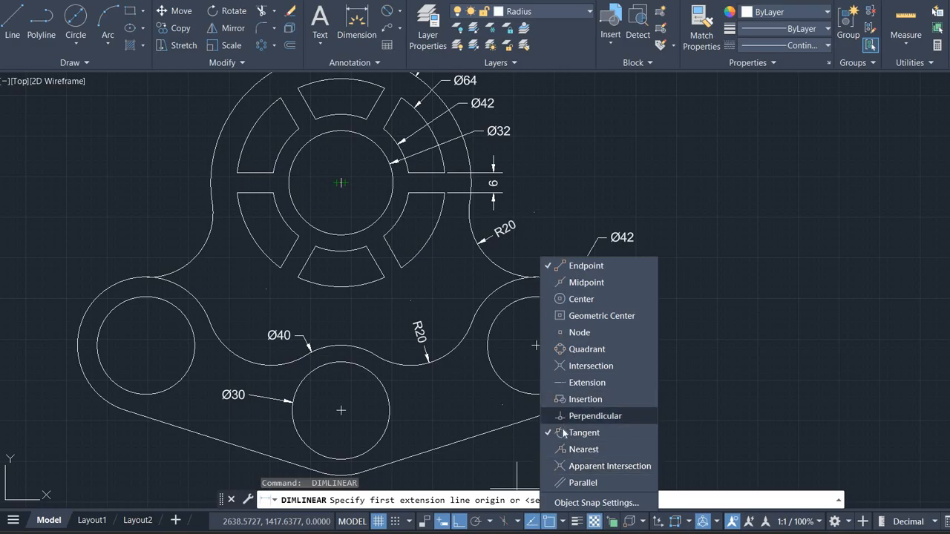
pyautogui.click(560, 430)
pyautogui.click(735, 336)
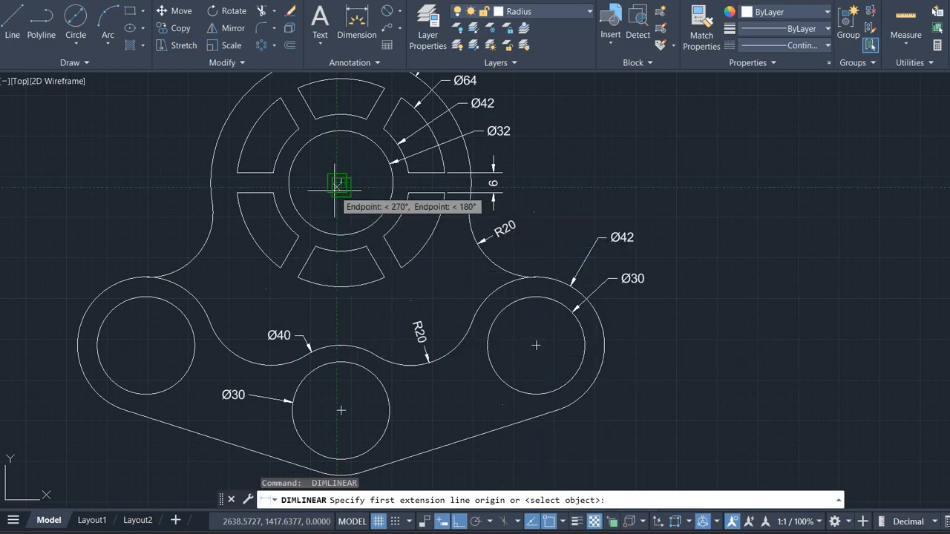
pyautogui.click(562, 522)
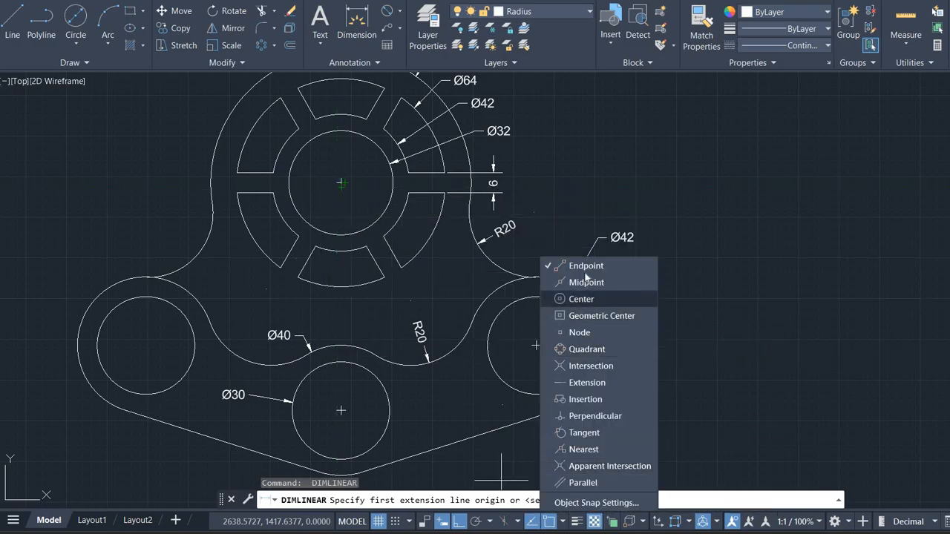
pyautogui.click(582, 300)
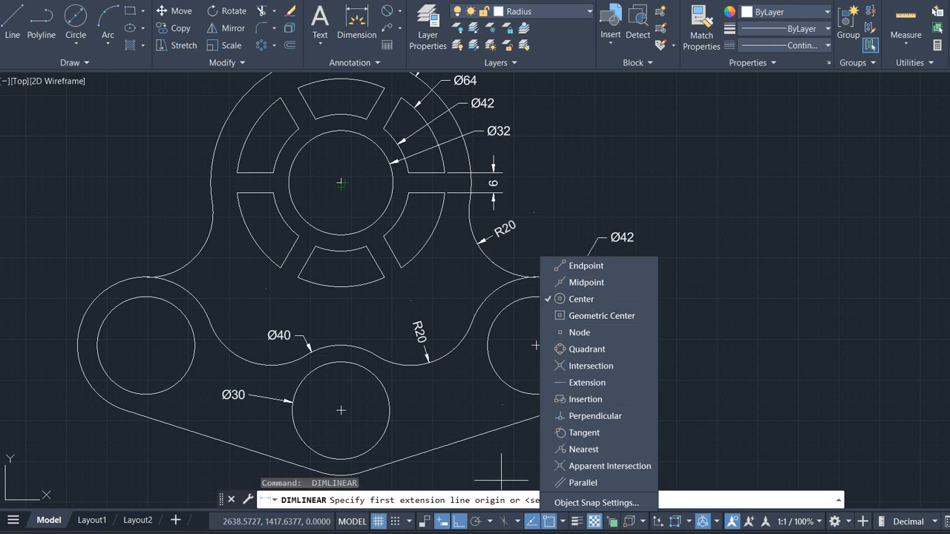
pyautogui.click(729, 354)
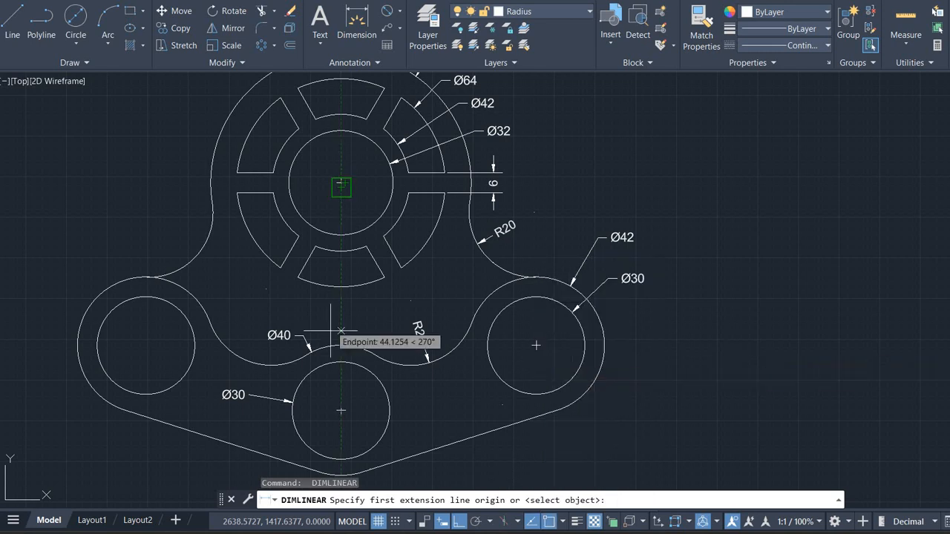
# Step: Dimension the horizontal distance between the centers of the lower-right circle and the bottom middle circle, placed below the bracket
pyautogui.click(536, 346)
pyautogui.click(341, 410)
pyautogui.scroll(-3, 437, 405)
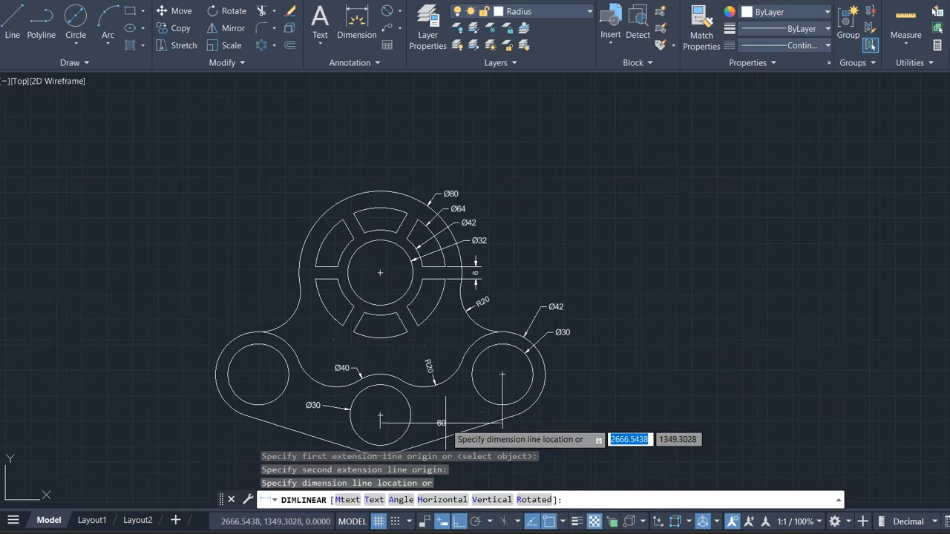
pyautogui.moveTo(436, 405)
pyautogui.mouseDown(button='middle')
pyautogui.moveTo(423, 116)
pyautogui.moveTo(424, 258)
pyautogui.mouseUp(button='middle')
pyautogui.click(423, 329)
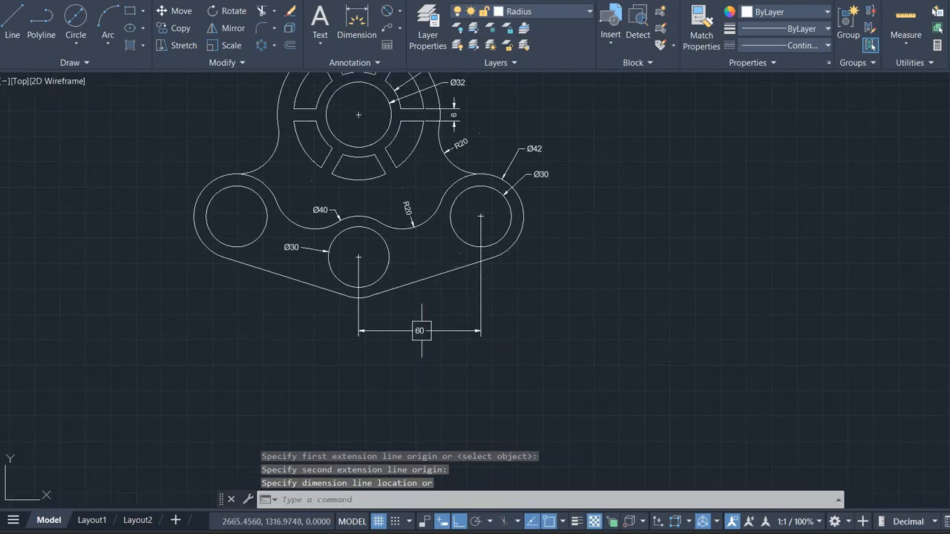
# Step: Dimension the horizontal distance between the centers of the bottom middle circle and the lower-left circle, placed below the bracket
pyautogui.press('Return')
pyautogui.click(359, 258)
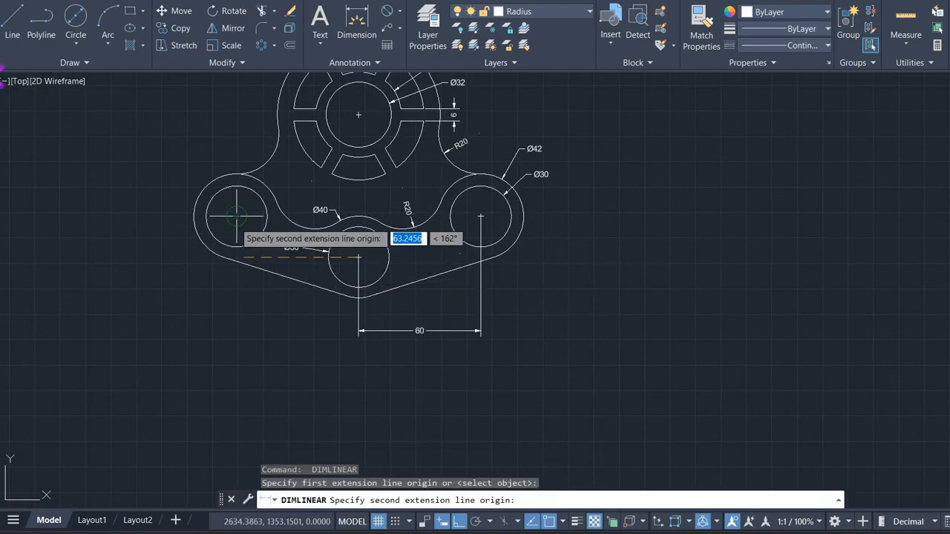
pyautogui.click(237, 216)
pyautogui.click(245, 327)
# Step: Dimension the vertical distance between the centers of the bottom middle circle and the lower-right circle, placed right of the bracket
pyautogui.press('Return')
pyautogui.click(358, 257)
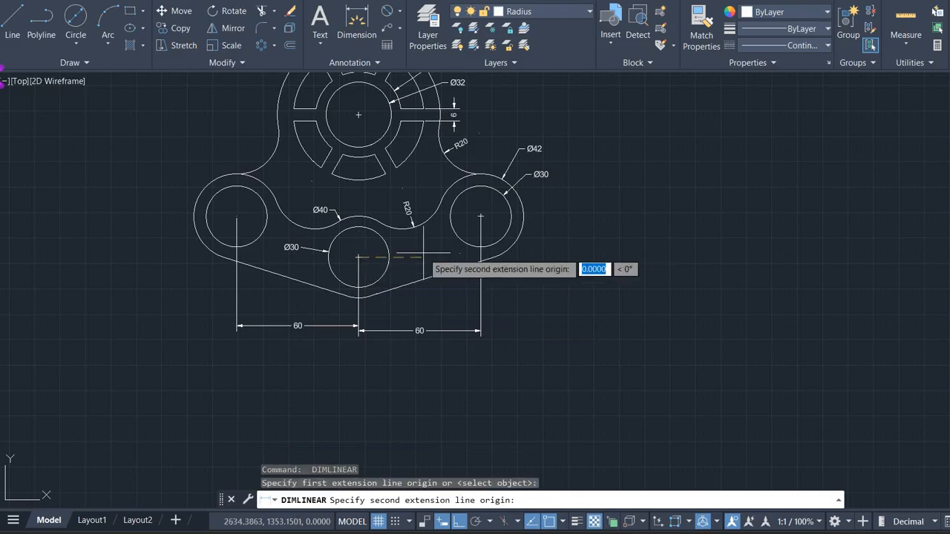
pyautogui.click(481, 216)
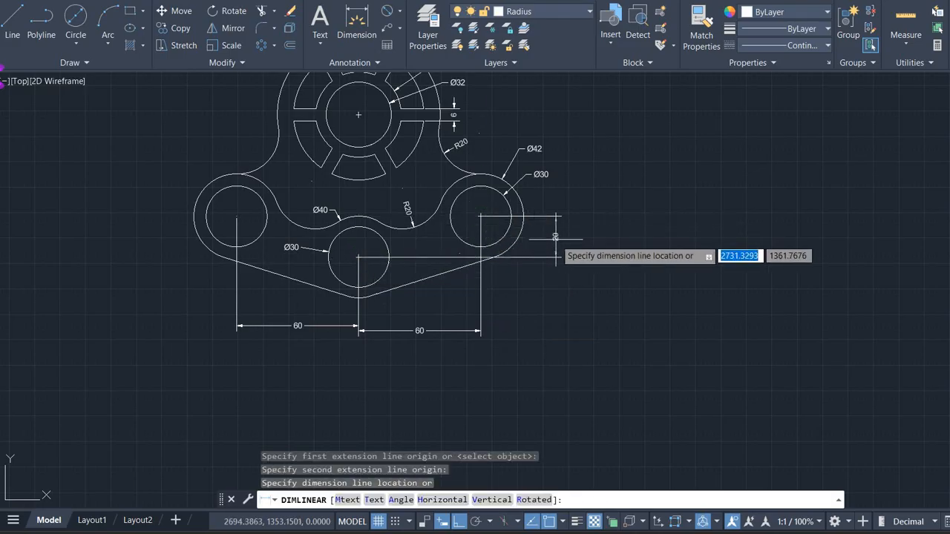
pyautogui.click(556, 241)
# Step: Dimension the vertical distance between the centers of the upper central circle and the lower-right circle, aligned above the existing vertical dimension
pyautogui.press('Return')
pyautogui.moveTo(627, 169); pyautogui.dragTo(624, 241, button='middle')
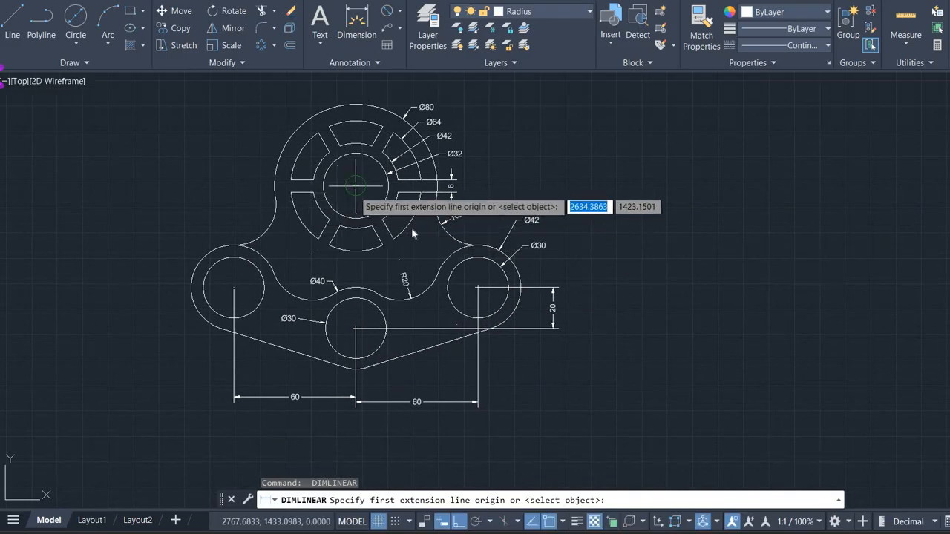
pyautogui.click(355, 186)
pyautogui.click(478, 287)
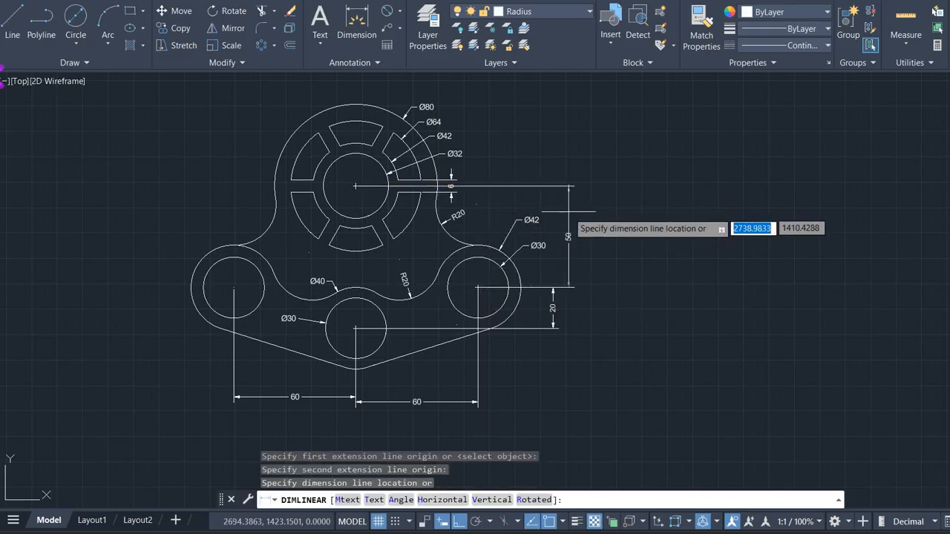
pyautogui.click(553, 217)
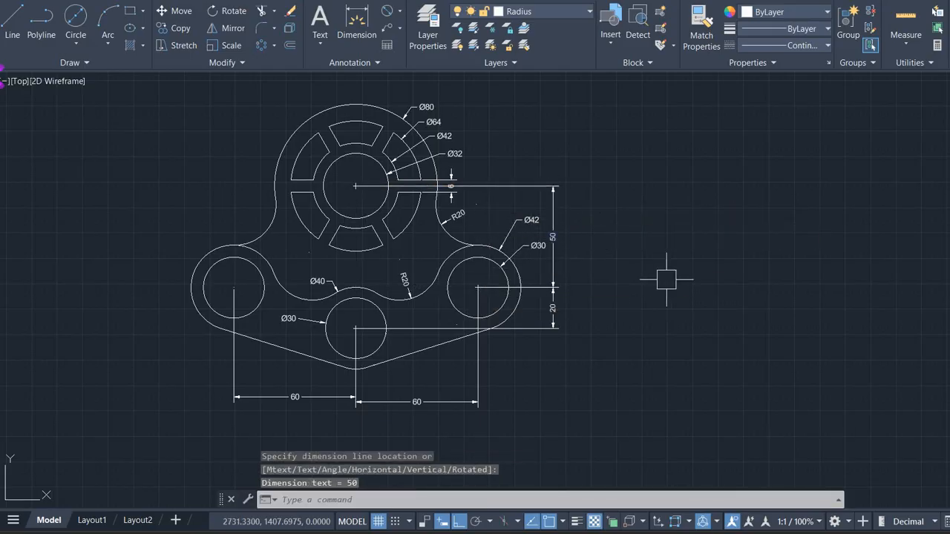
pyautogui.moveTo(627, 280)
pyautogui.mouseDown(button='middle')
pyautogui.moveTo(663, 269)
pyautogui.moveTo(671, 280)
pyautogui.mouseUp(button='middle')
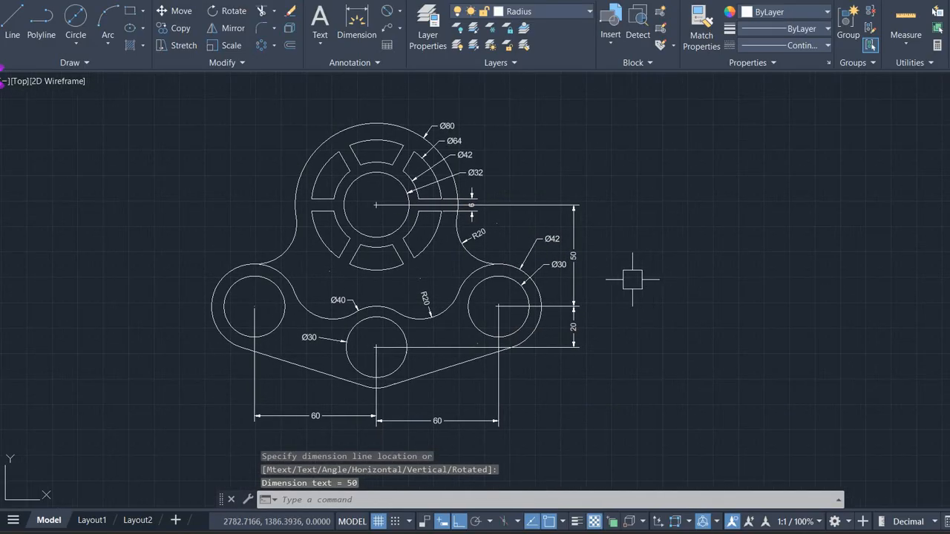
pyautogui.scroll(2, 633, 279)
pyautogui.scroll(-2, 633, 279)
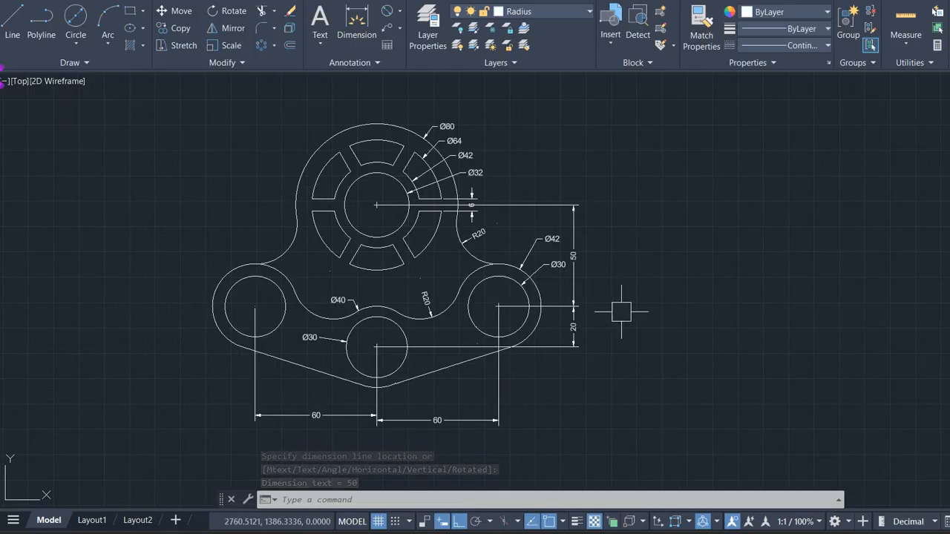